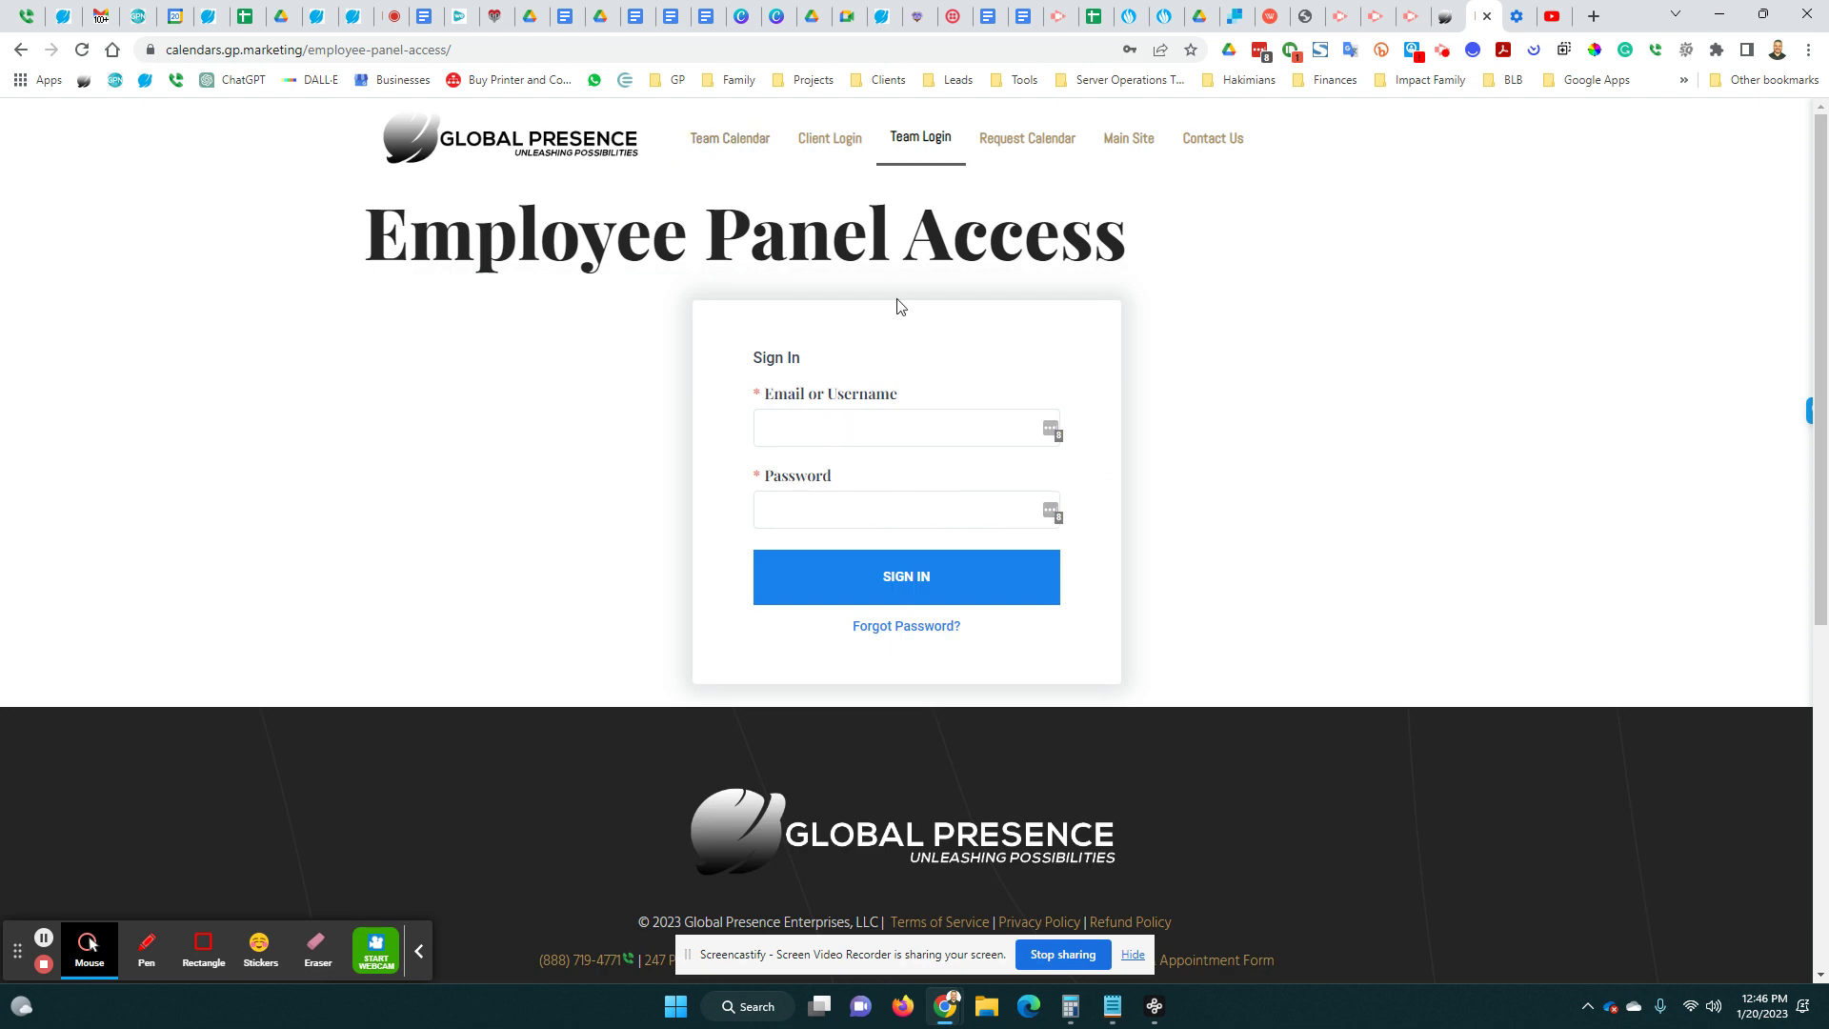
# Open the founder/CEO's appointment calendar page from the team calendar
pyautogui.click(742, 137)
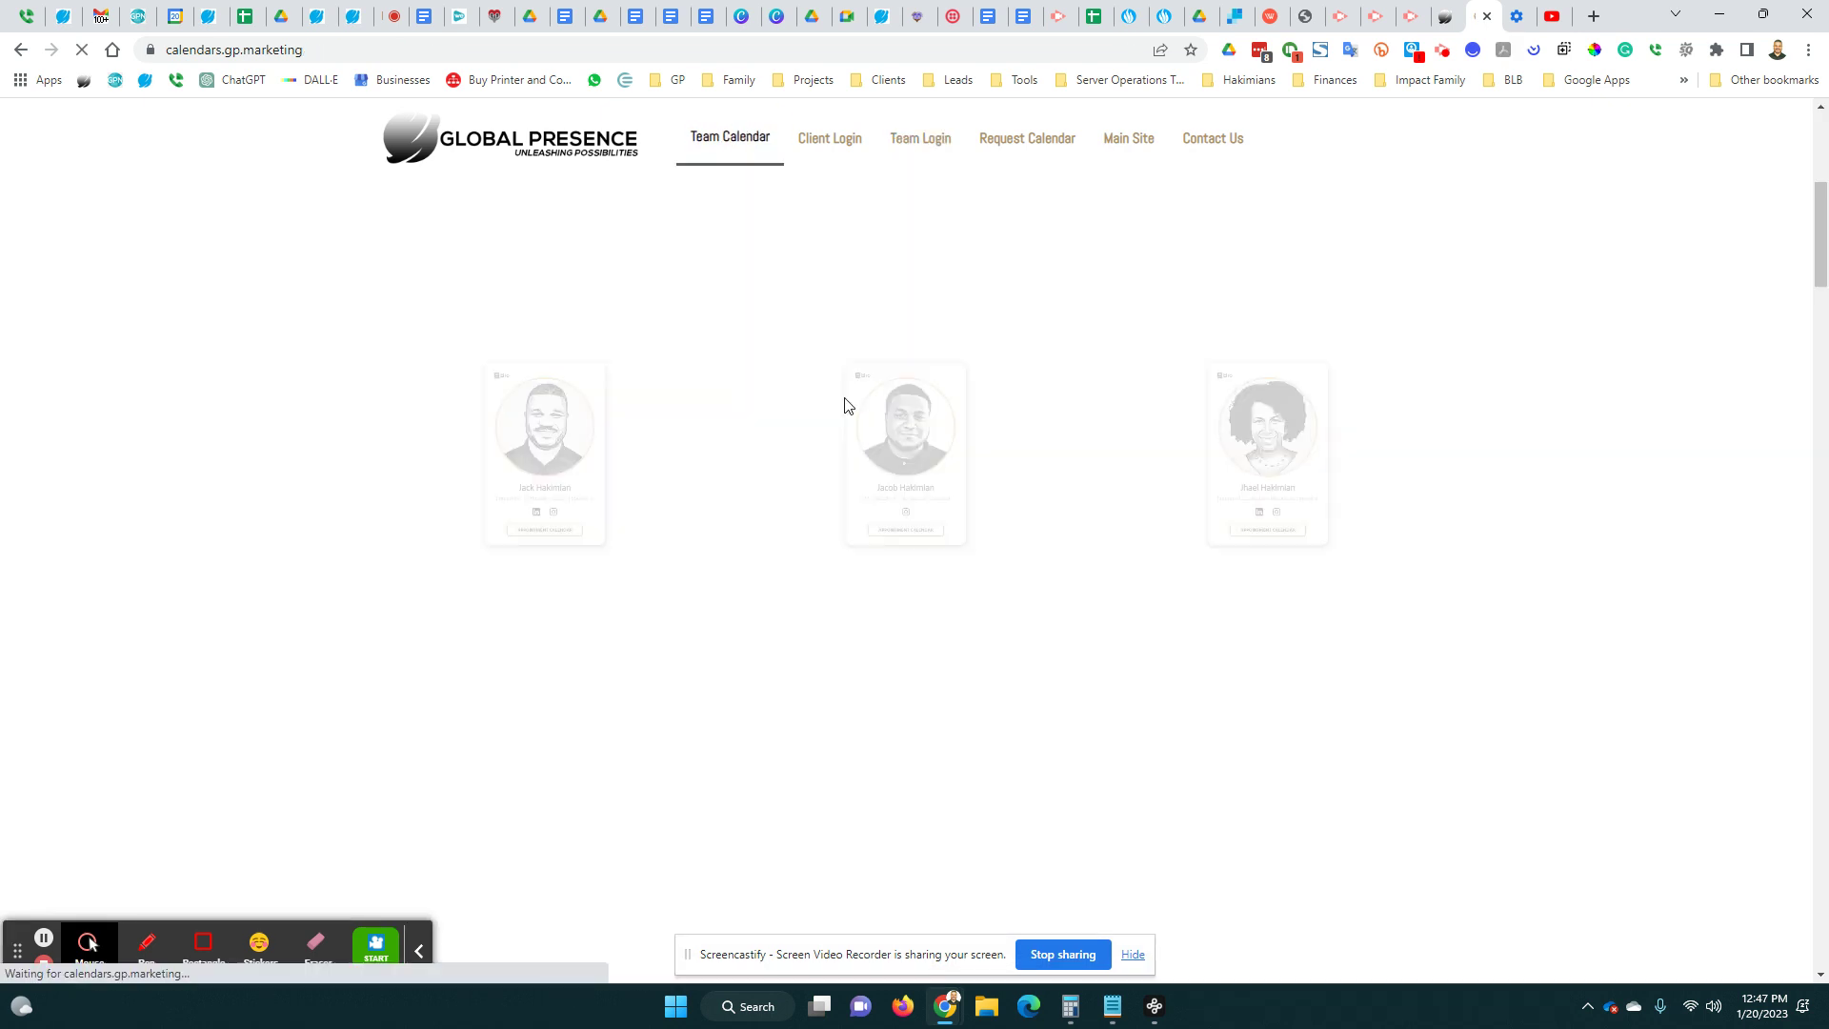
pyautogui.scroll(-15, 845, 404)
pyautogui.scroll(12, 545, 495)
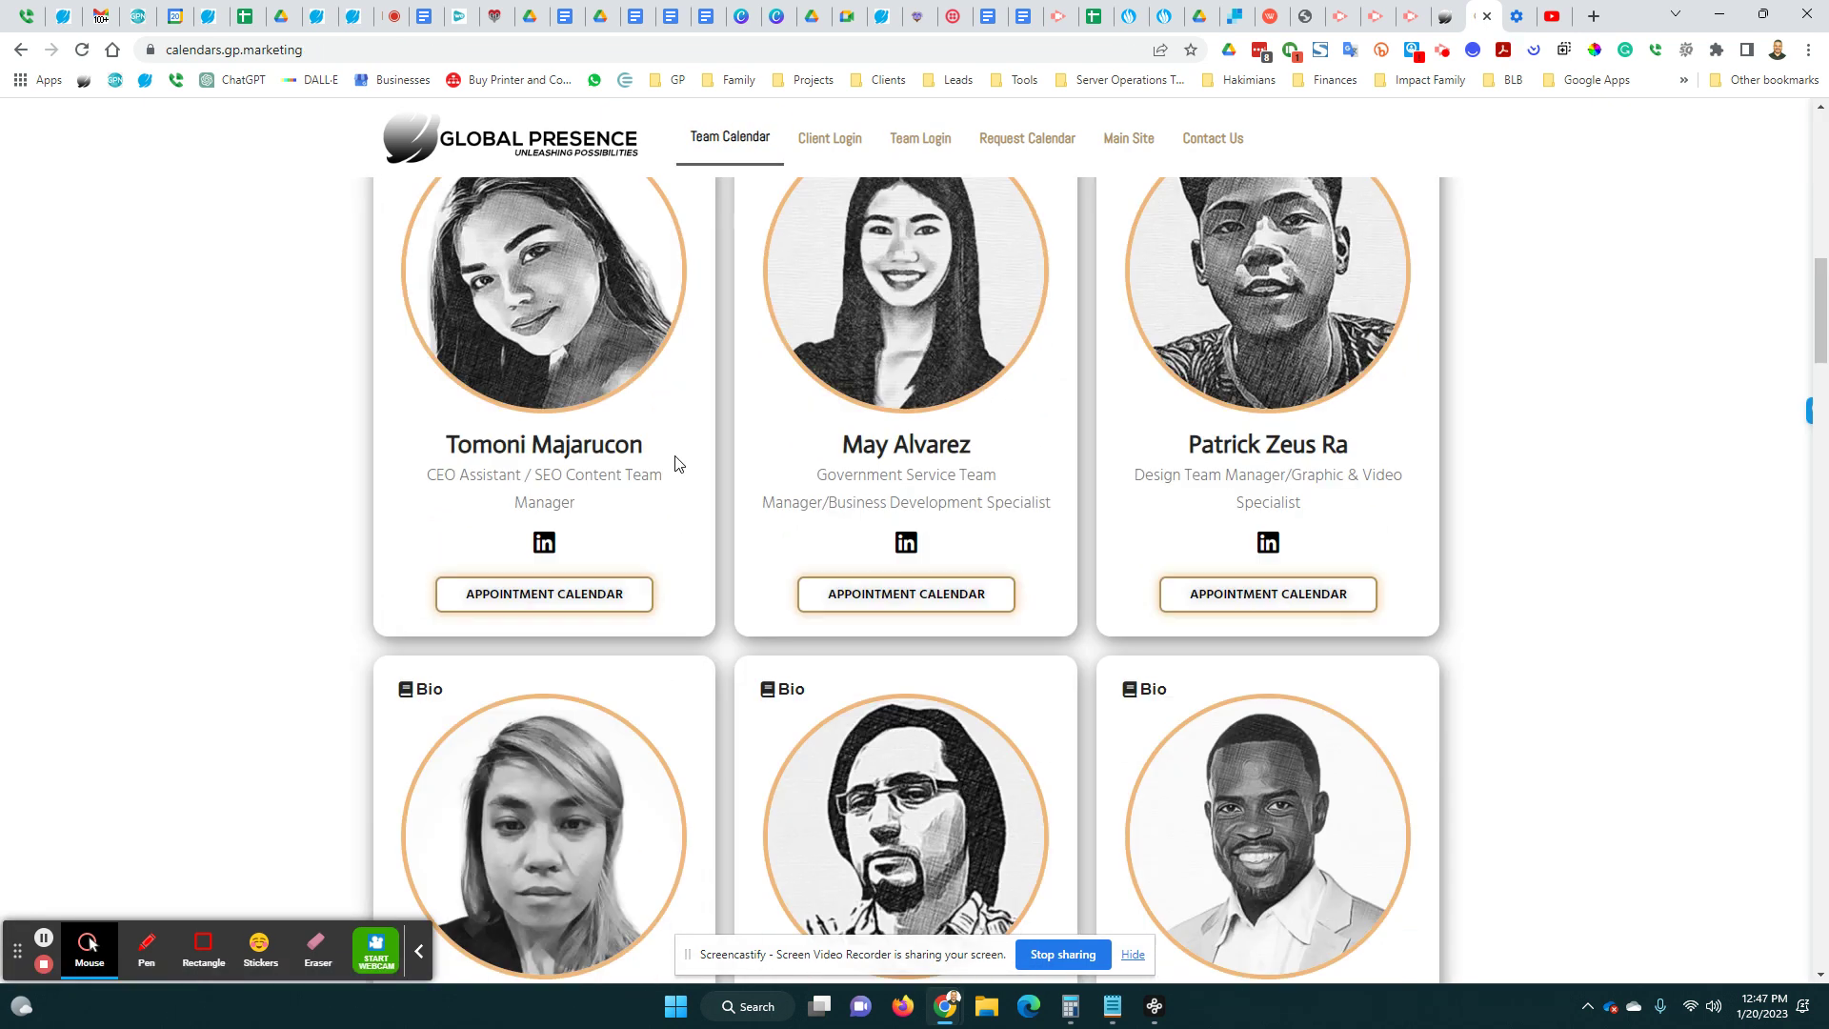
pyautogui.click(568, 571)
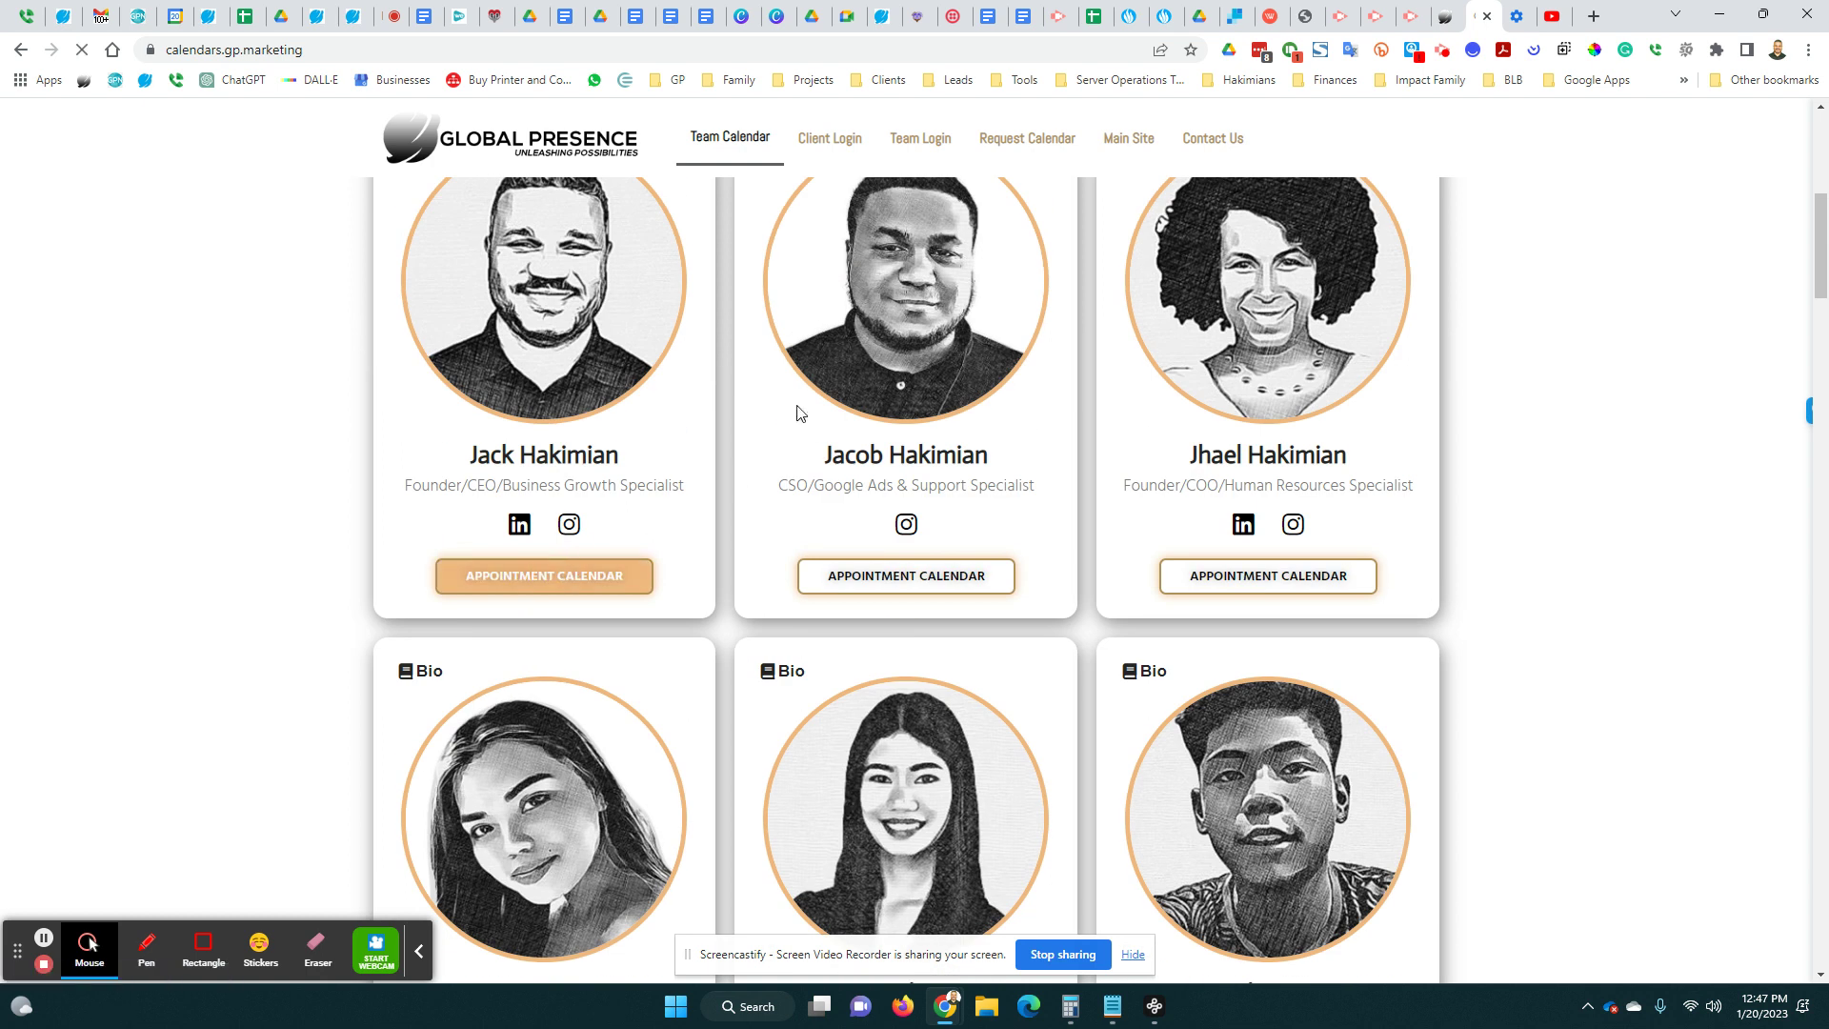
pyautogui.scroll(-2, 768, 466)
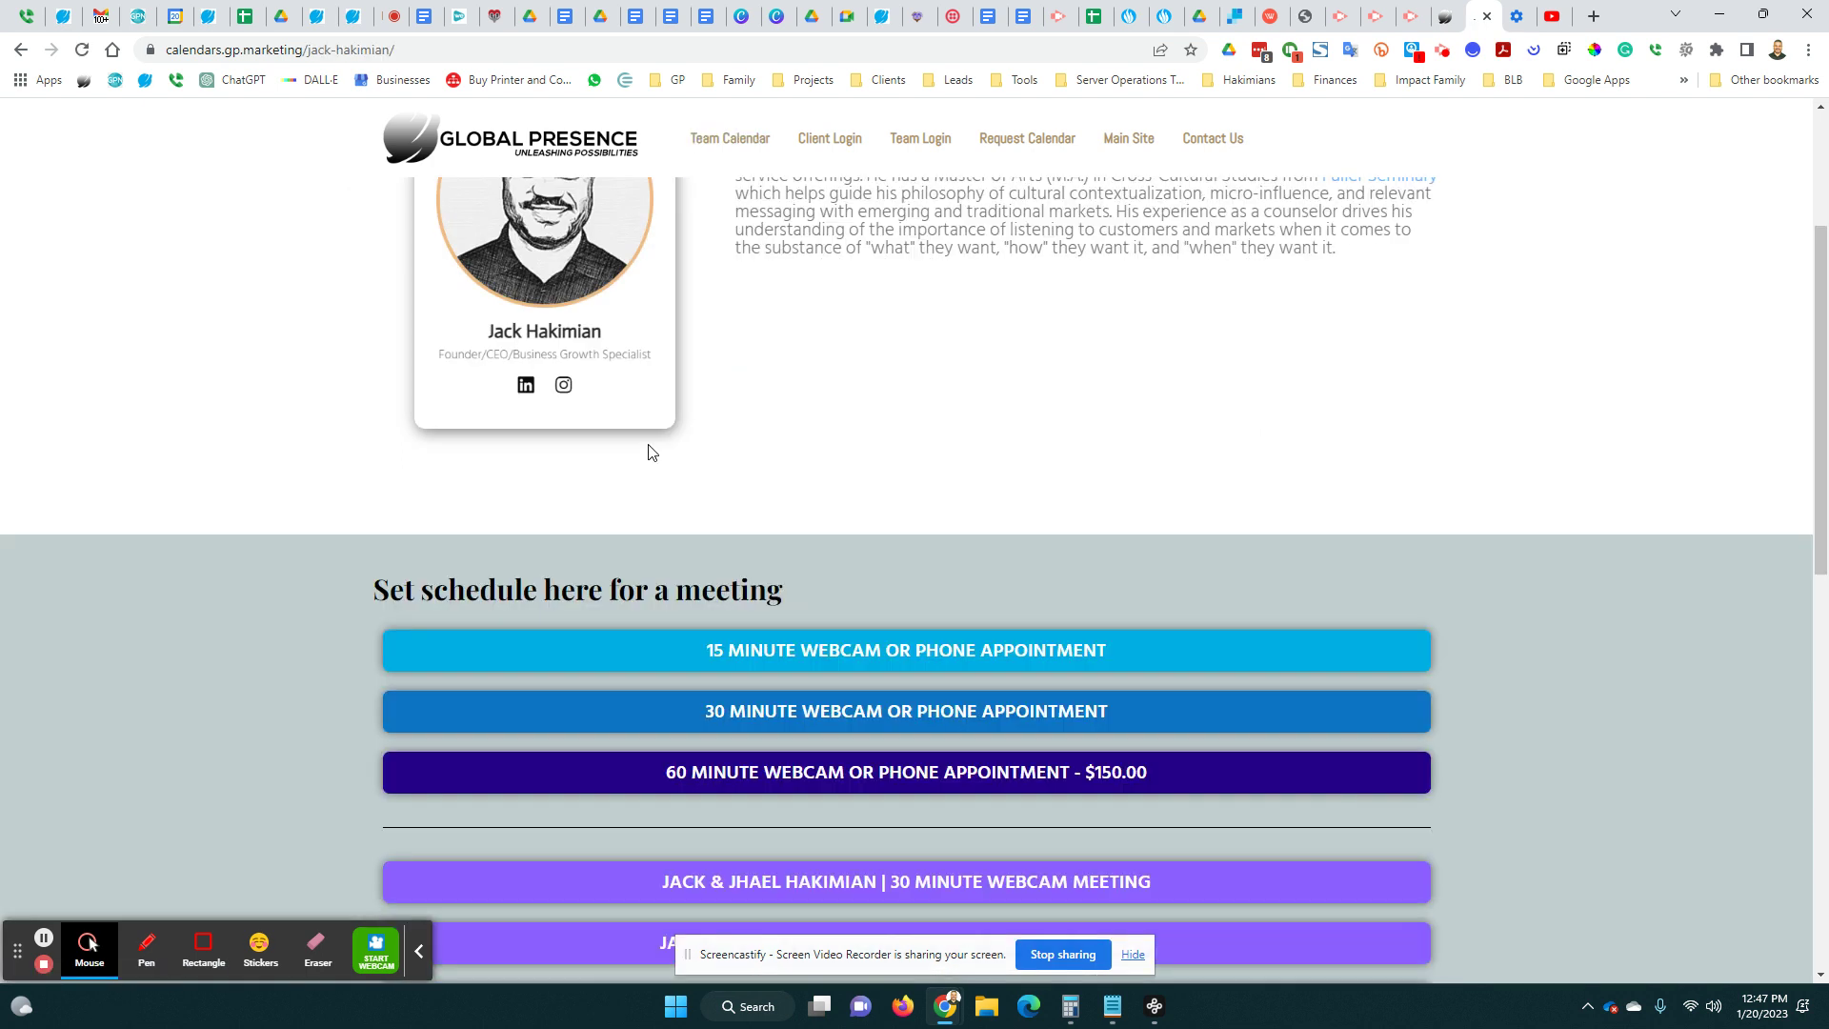
# View the booking calendar for the 15 minute webcam or phone appointment and close it
pyautogui.click(676, 641)
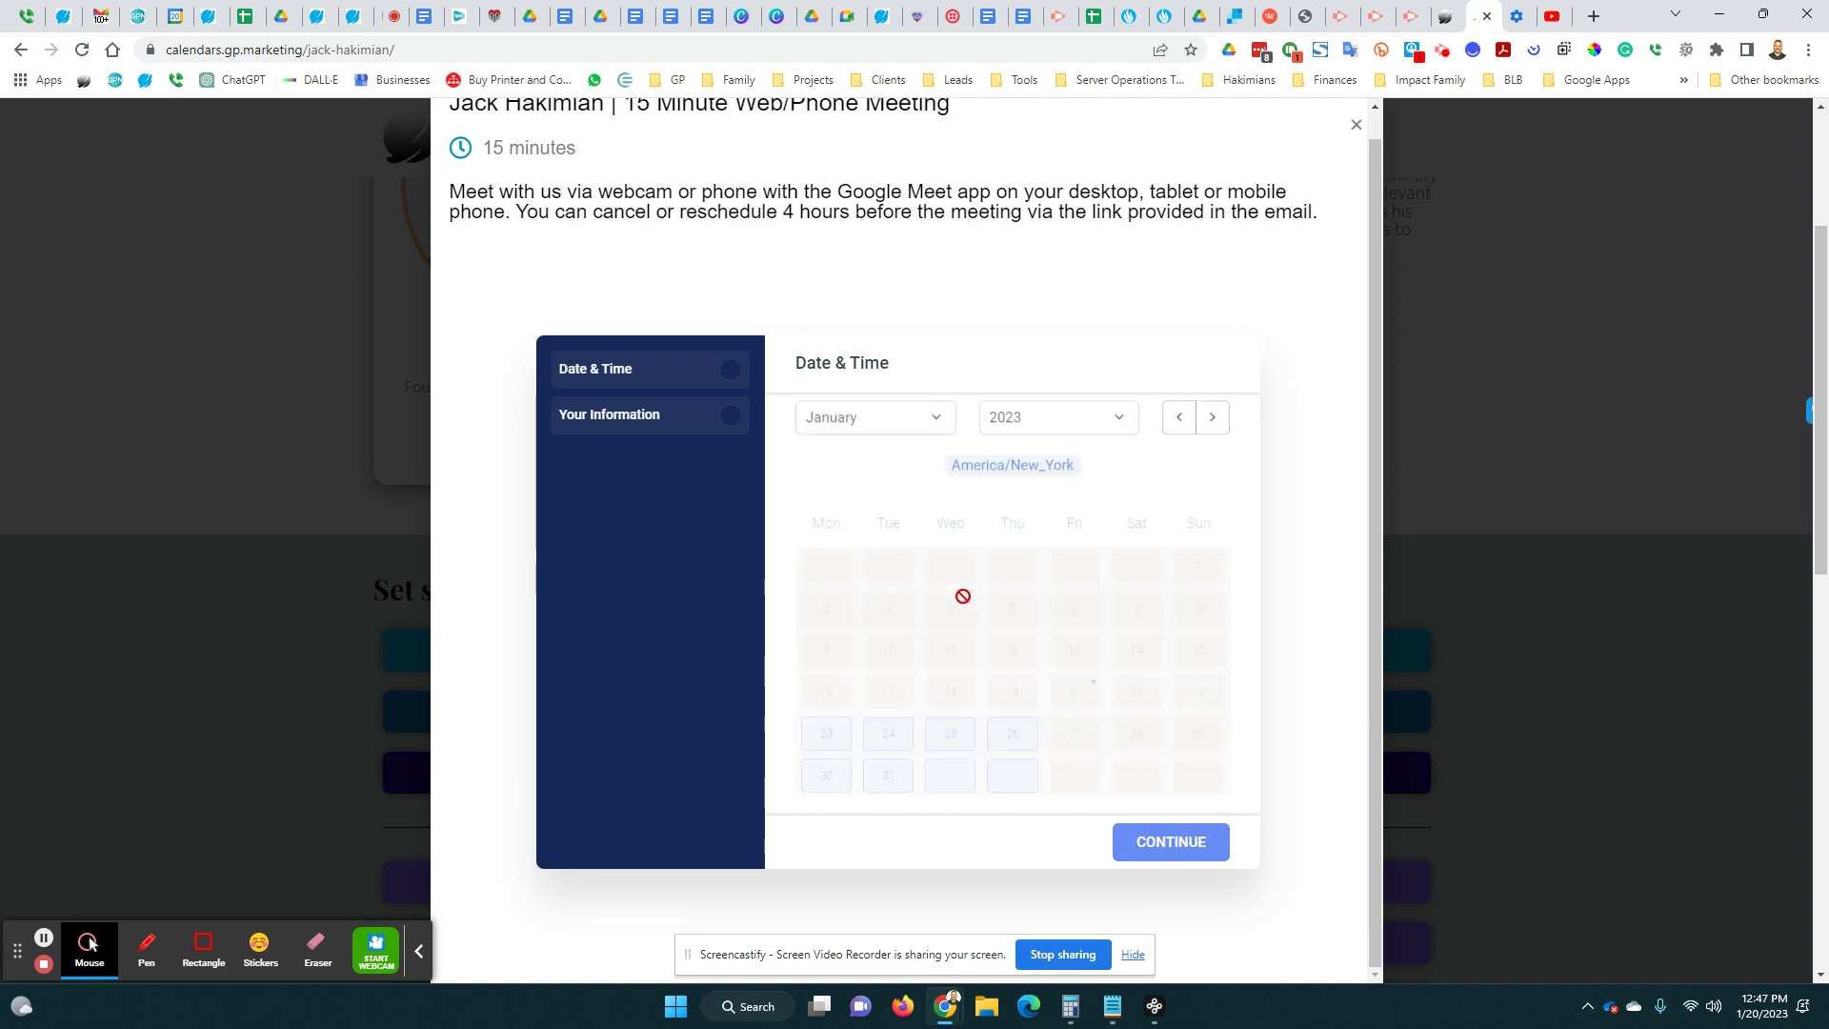
pyautogui.scroll(3, 981, 688)
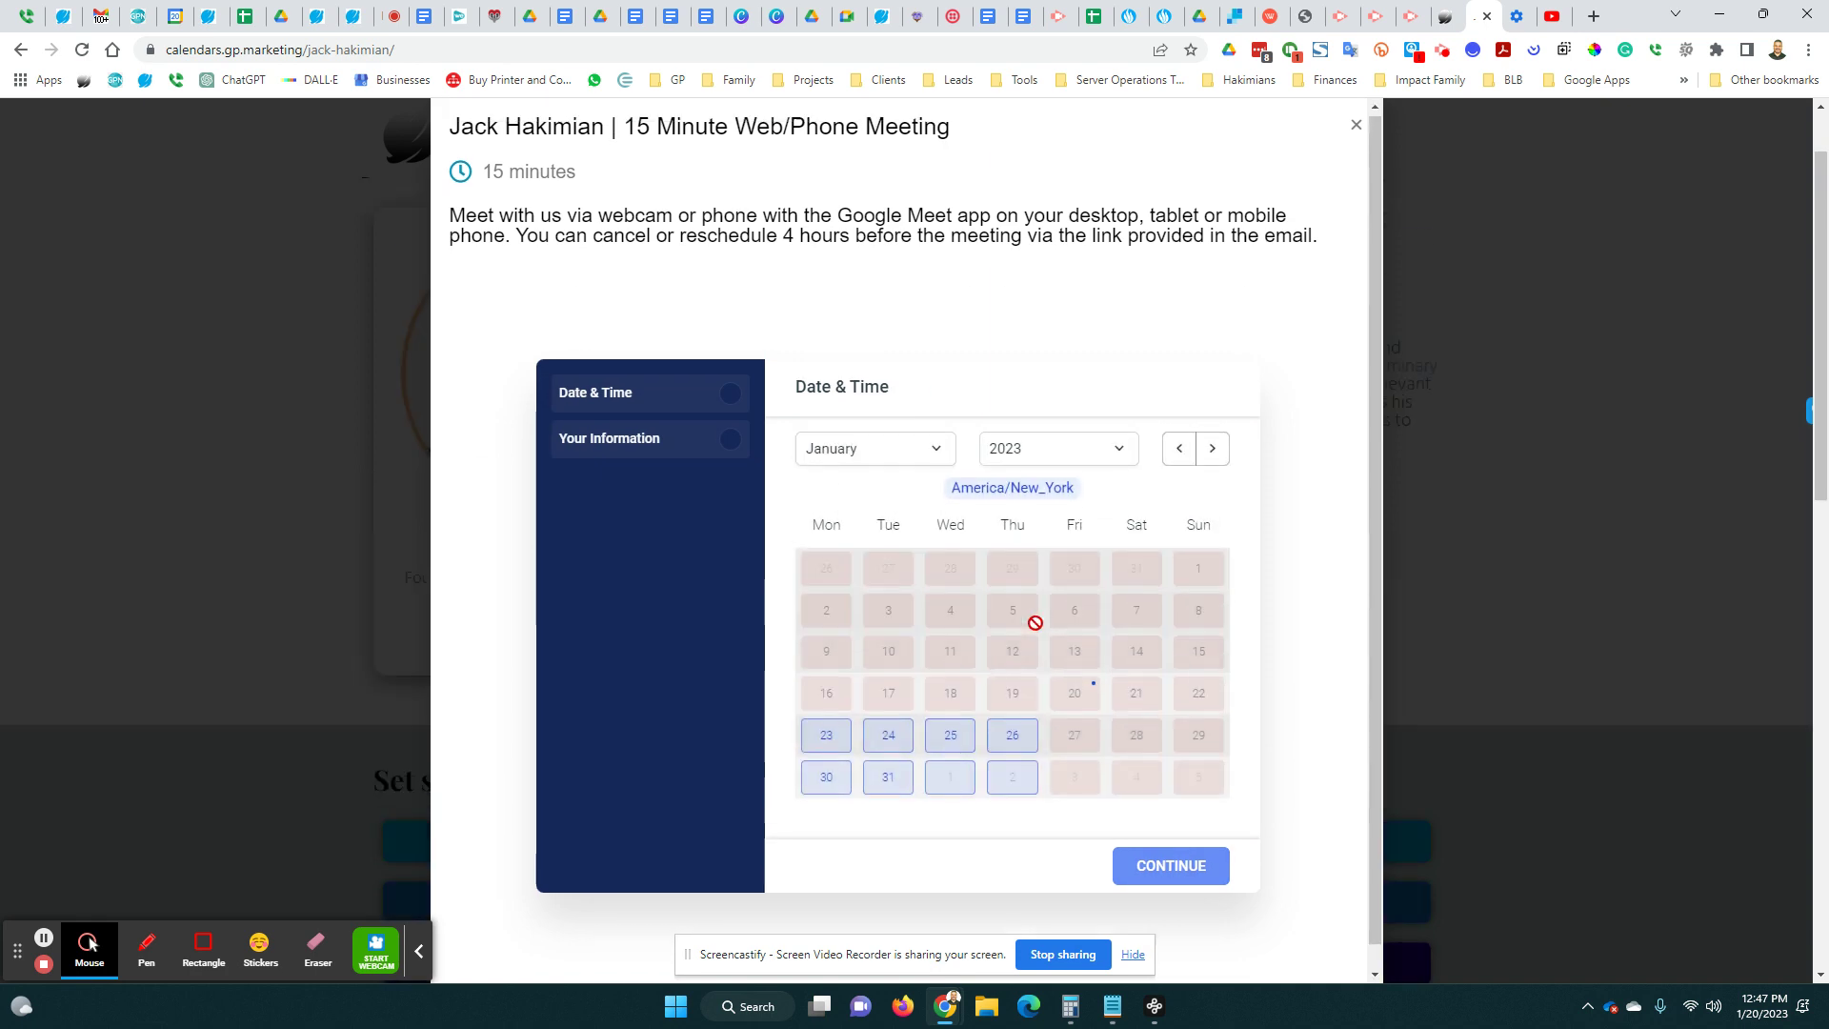
pyautogui.click(1352, 127)
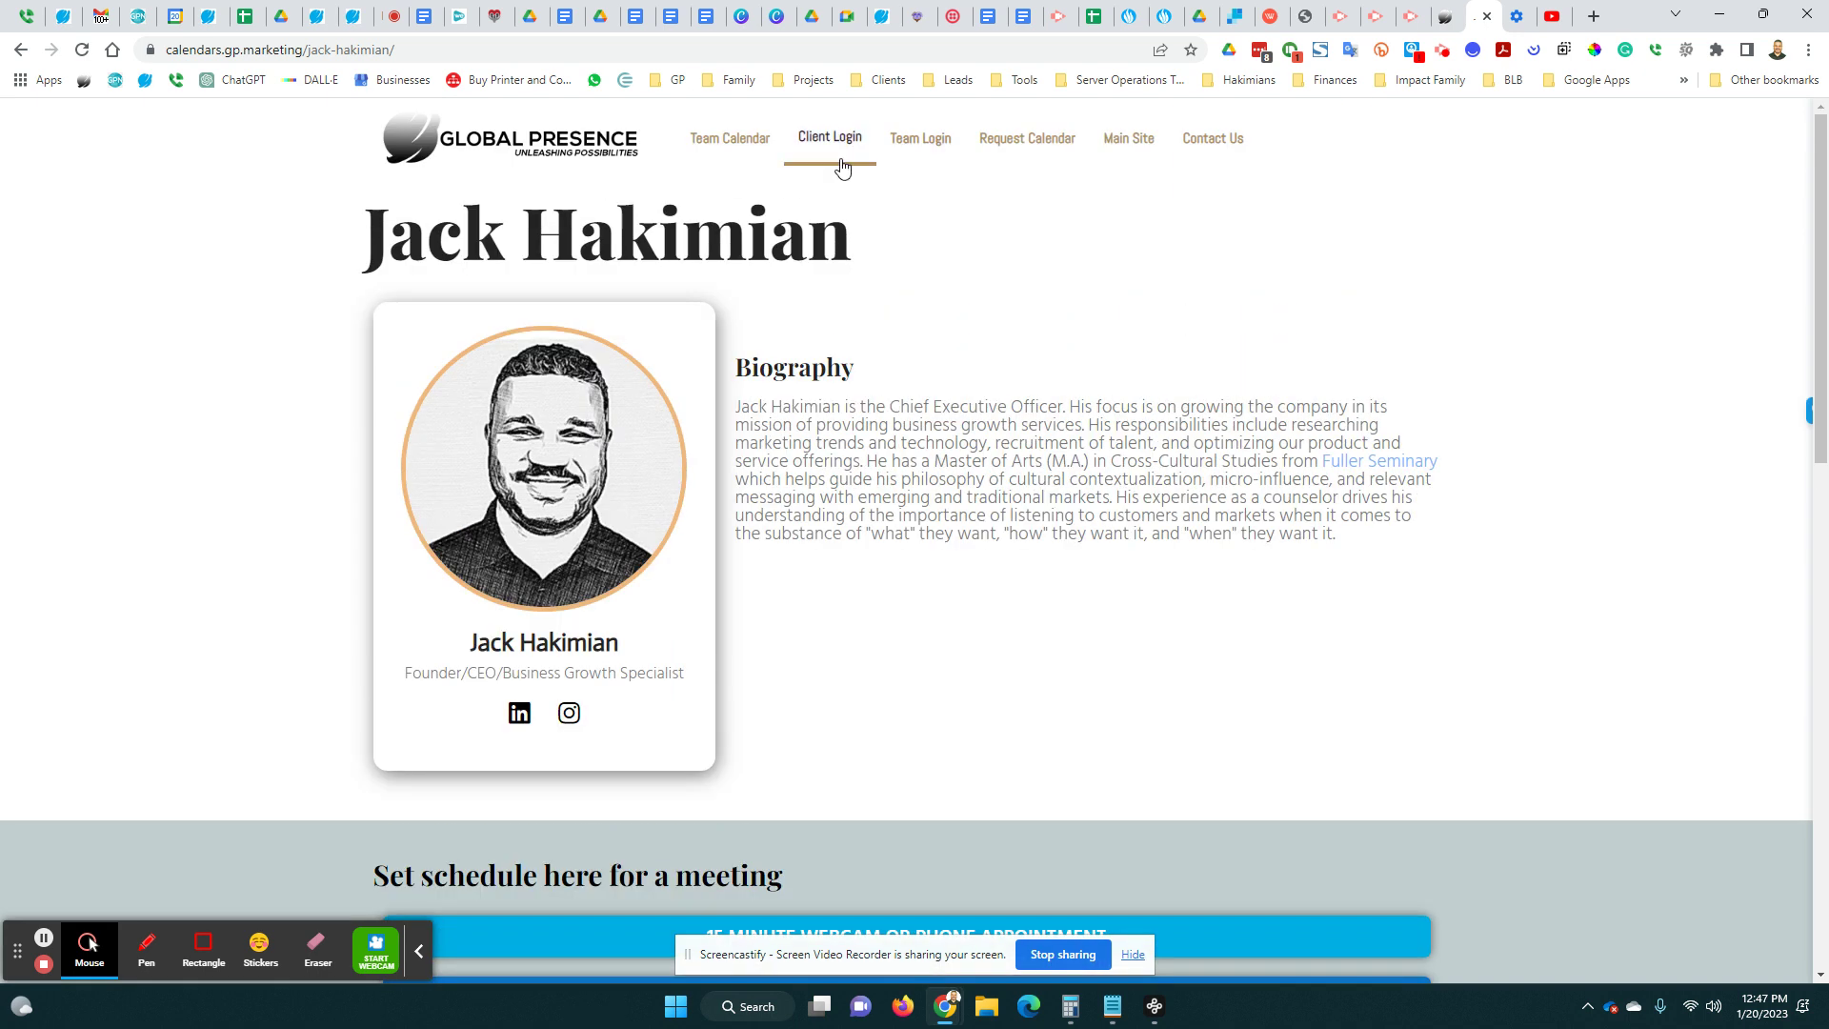
# Open the team login page and try to sign in with the saved email and password
pyautogui.click(916, 143)
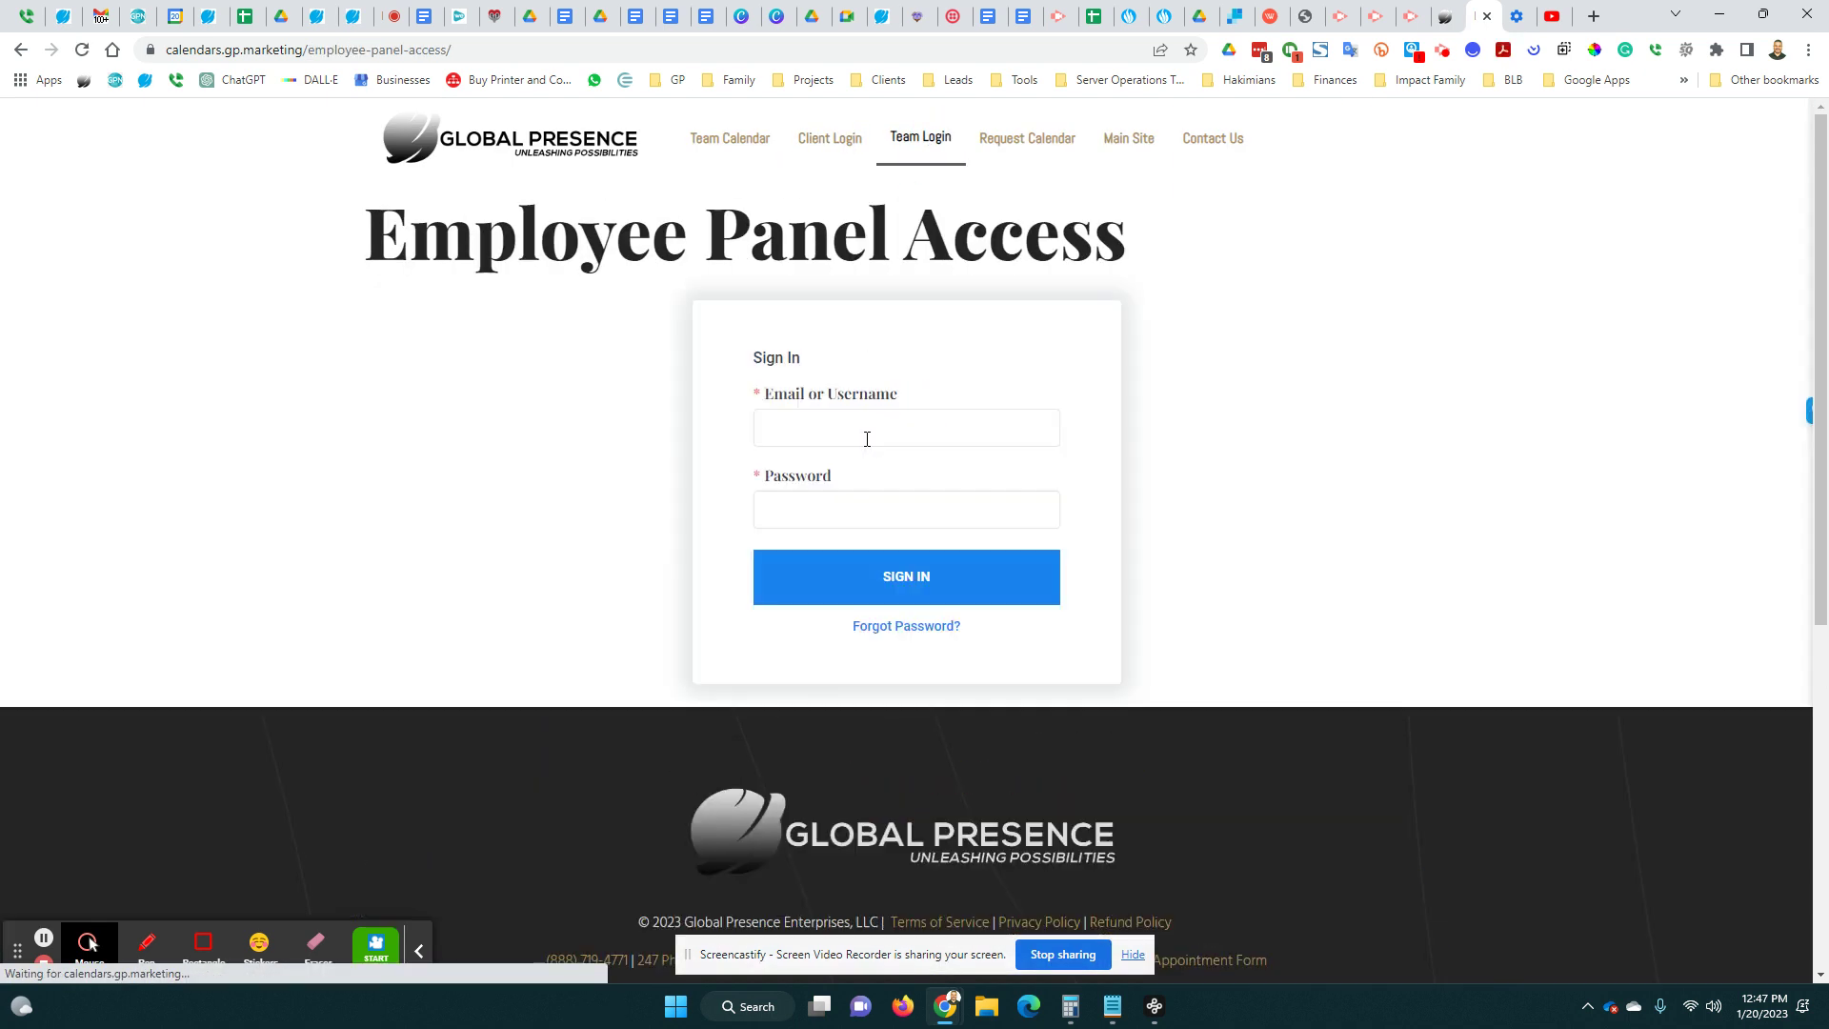
pyautogui.click(929, 428)
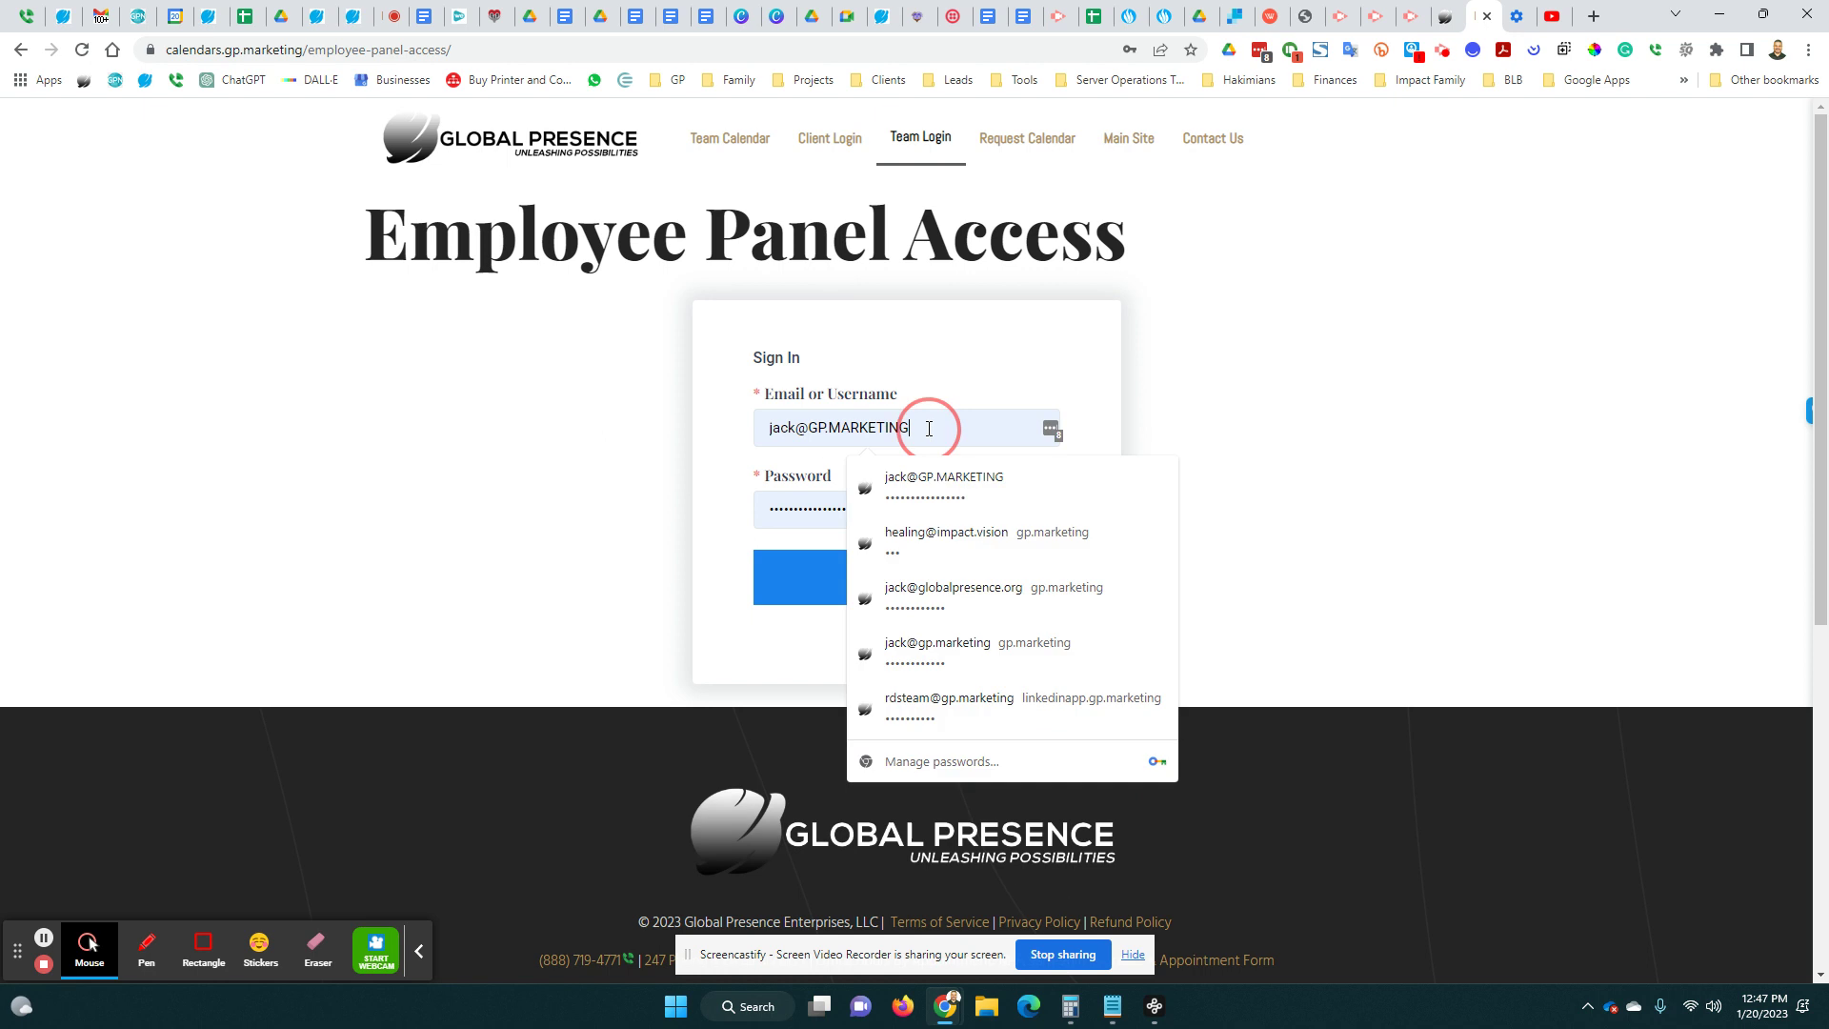
pyautogui.click(805, 508)
pyautogui.click(845, 572)
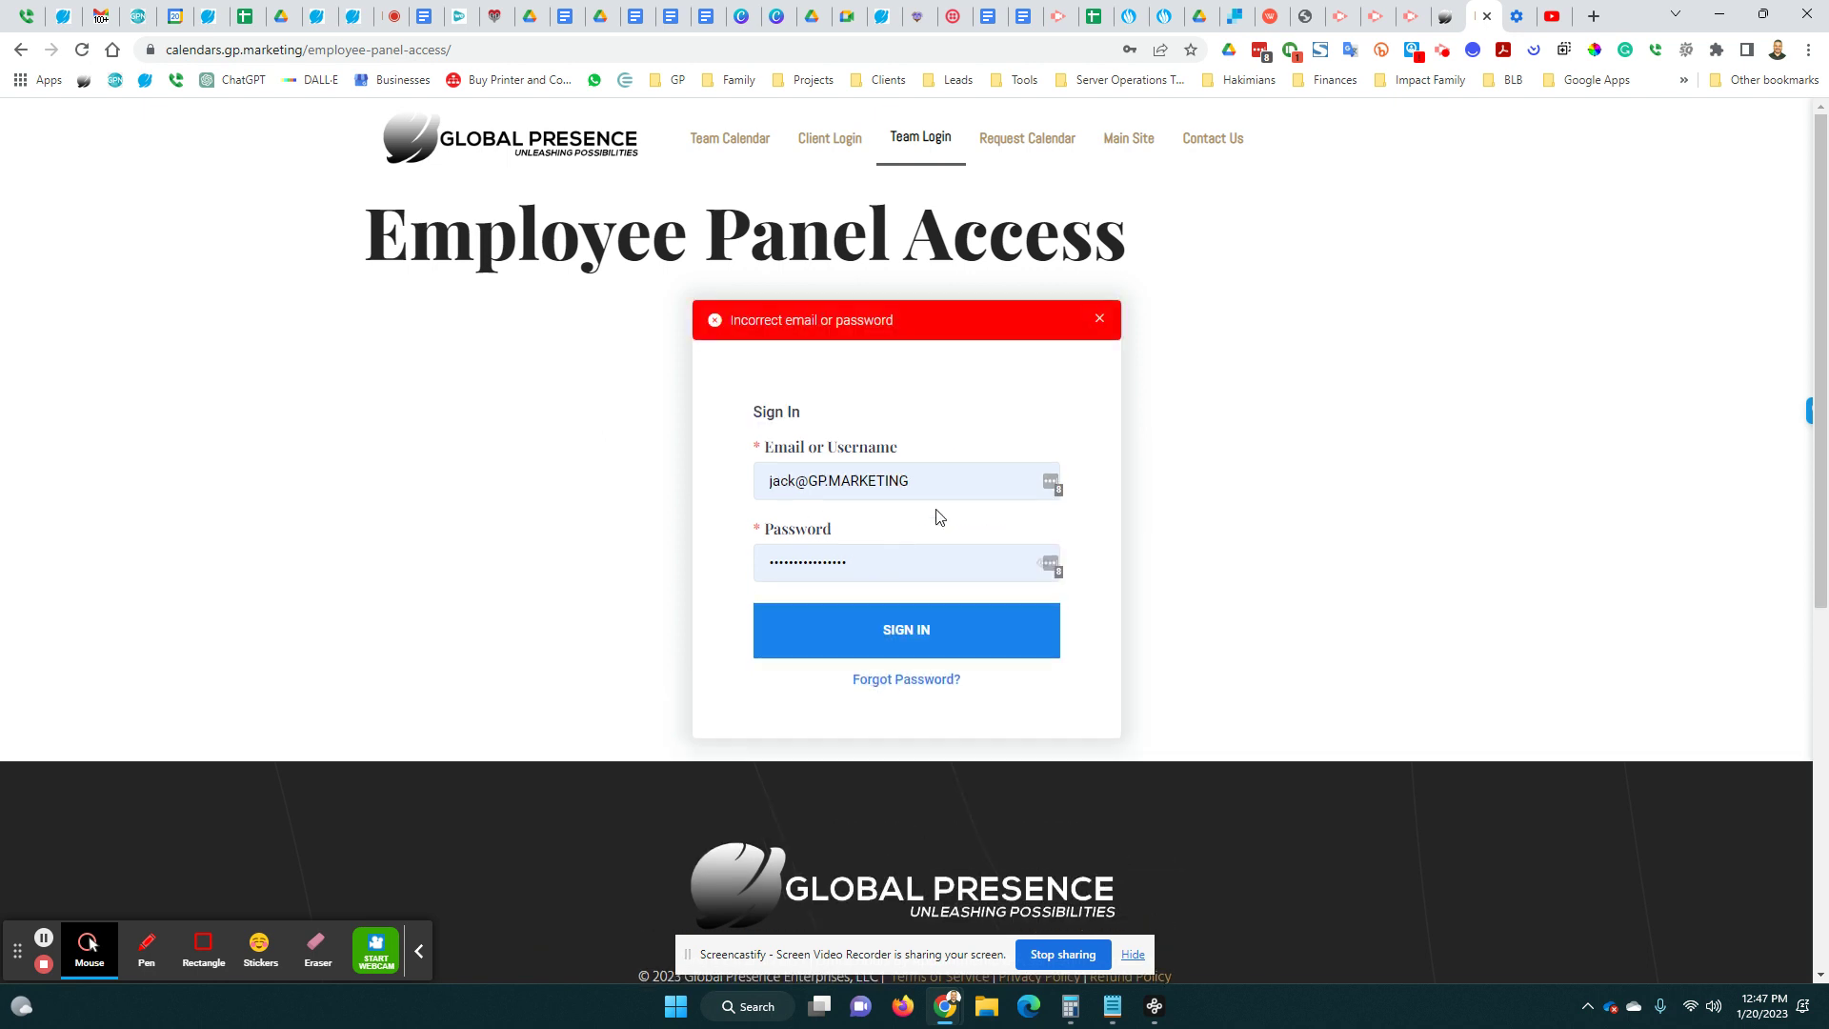
# Request an access link for the forgotten password, sent to the account email
pyautogui.moveTo(929, 481); pyautogui.dragTo(656, 489)
pyautogui.click(912, 681)
pyautogui.click(972, 569)
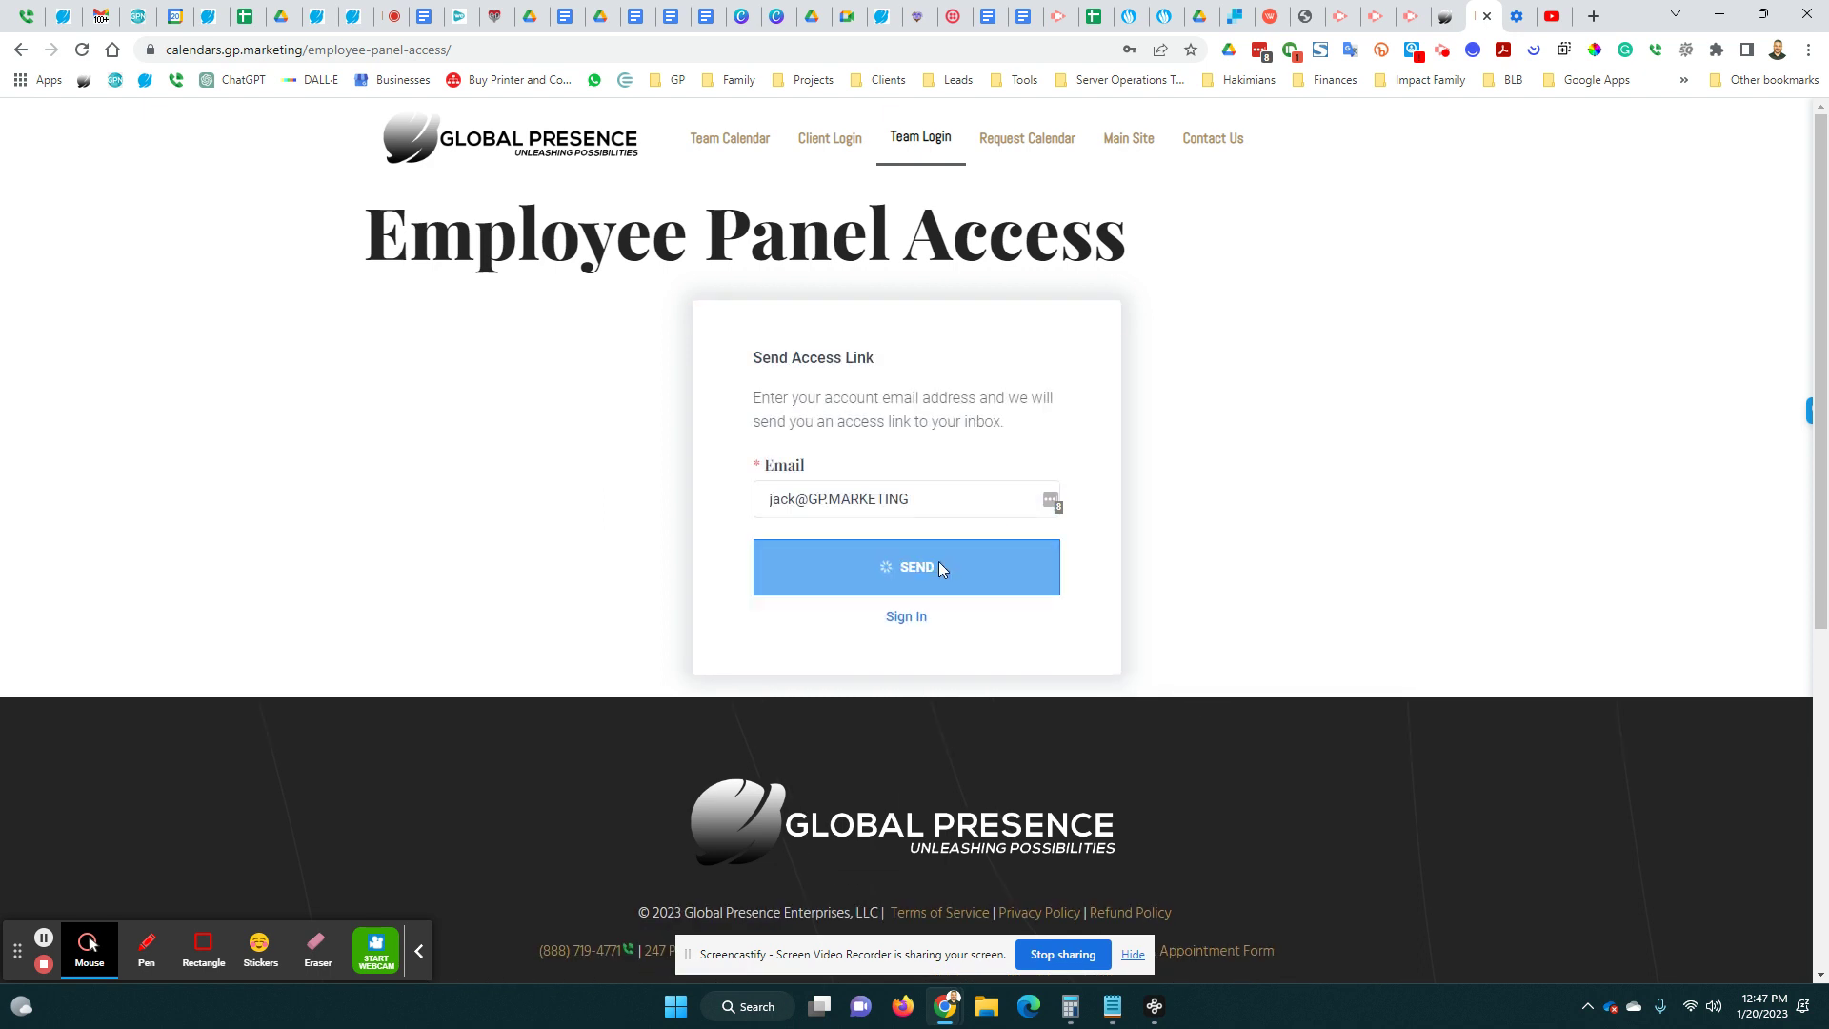
# Switch to Gmail, open the newest Employee Panel Access email and follow its access link
pyautogui.click(100, 16)
pyautogui.click(298, 173)
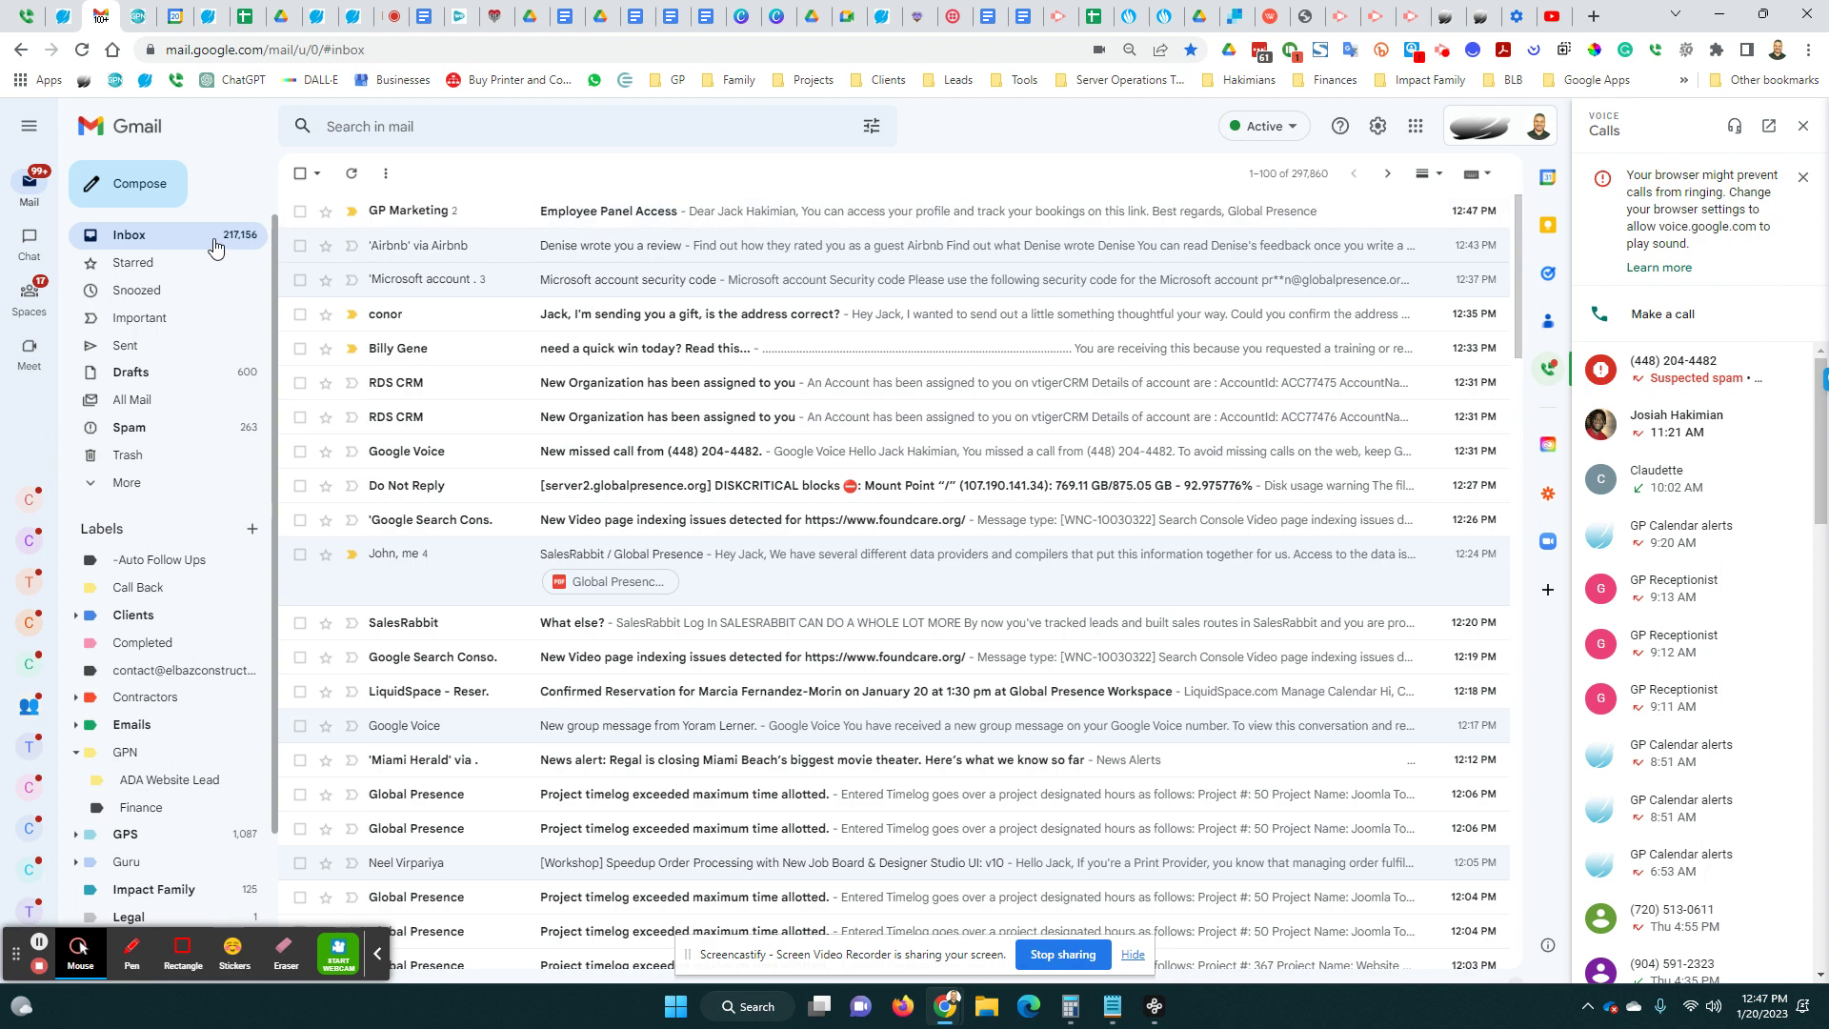
pyautogui.click(413, 223)
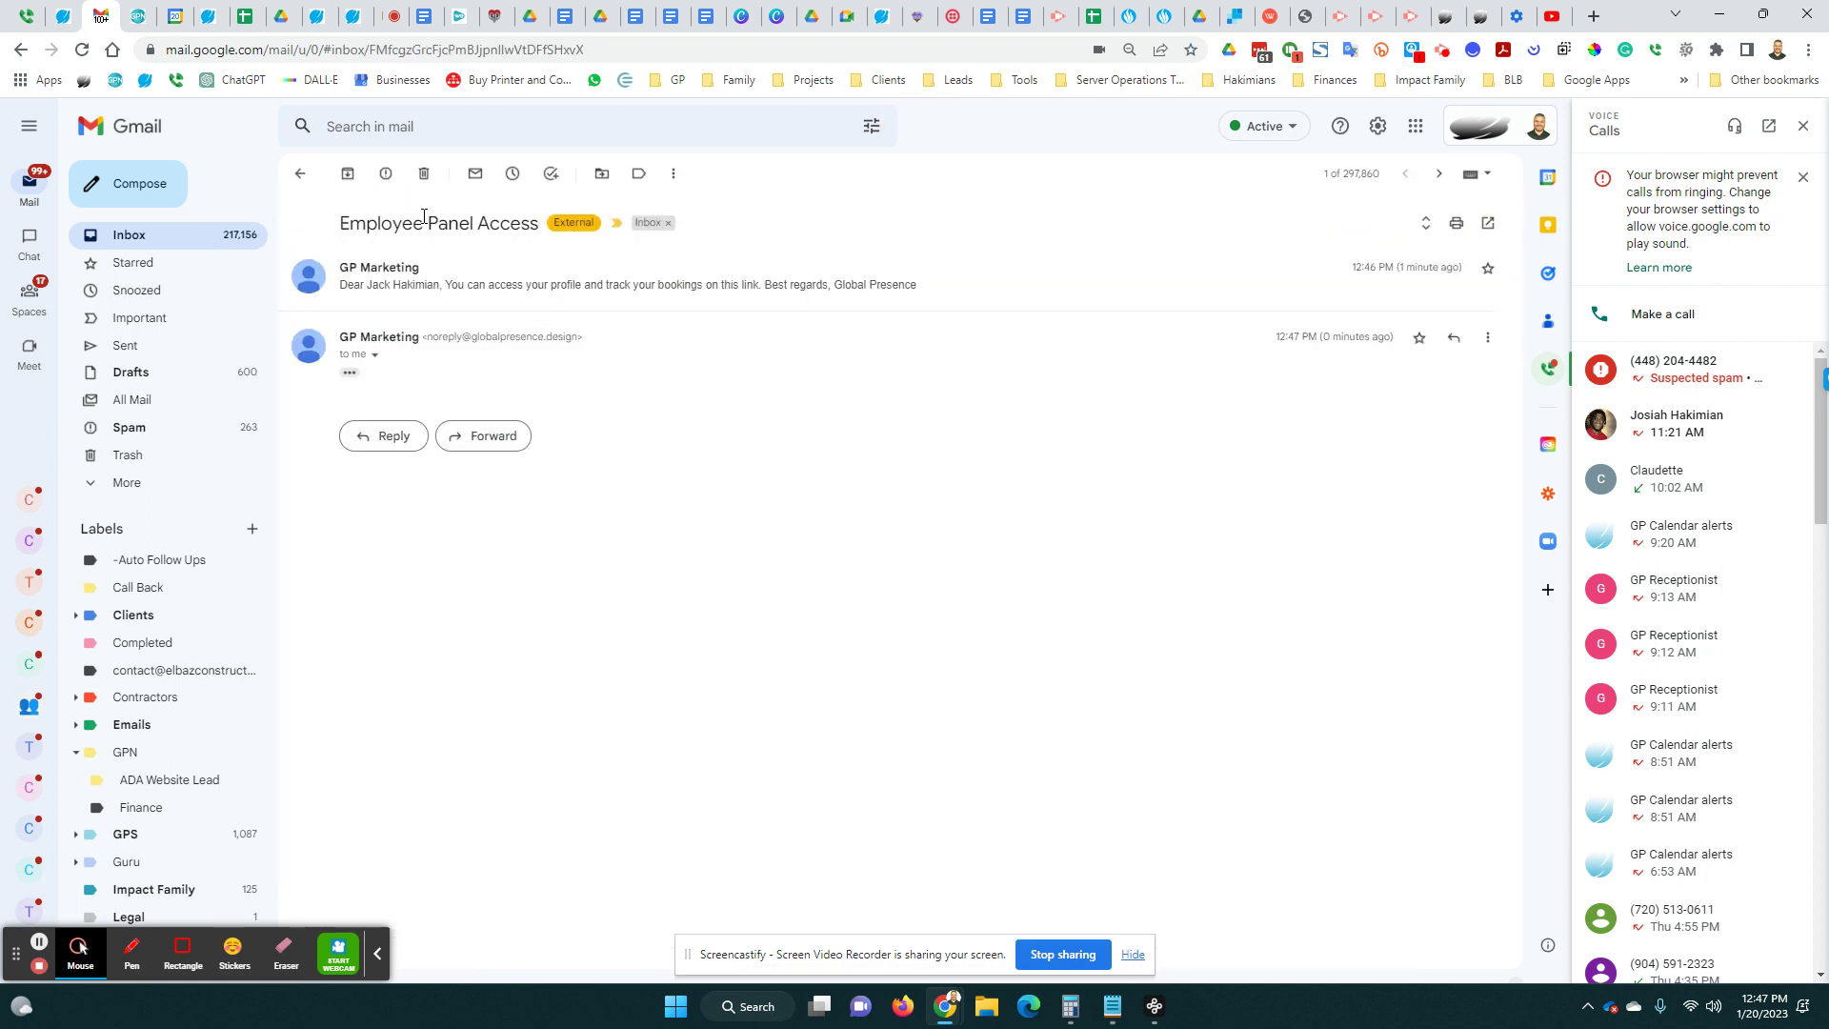
pyautogui.click(349, 372)
pyautogui.click(640, 435)
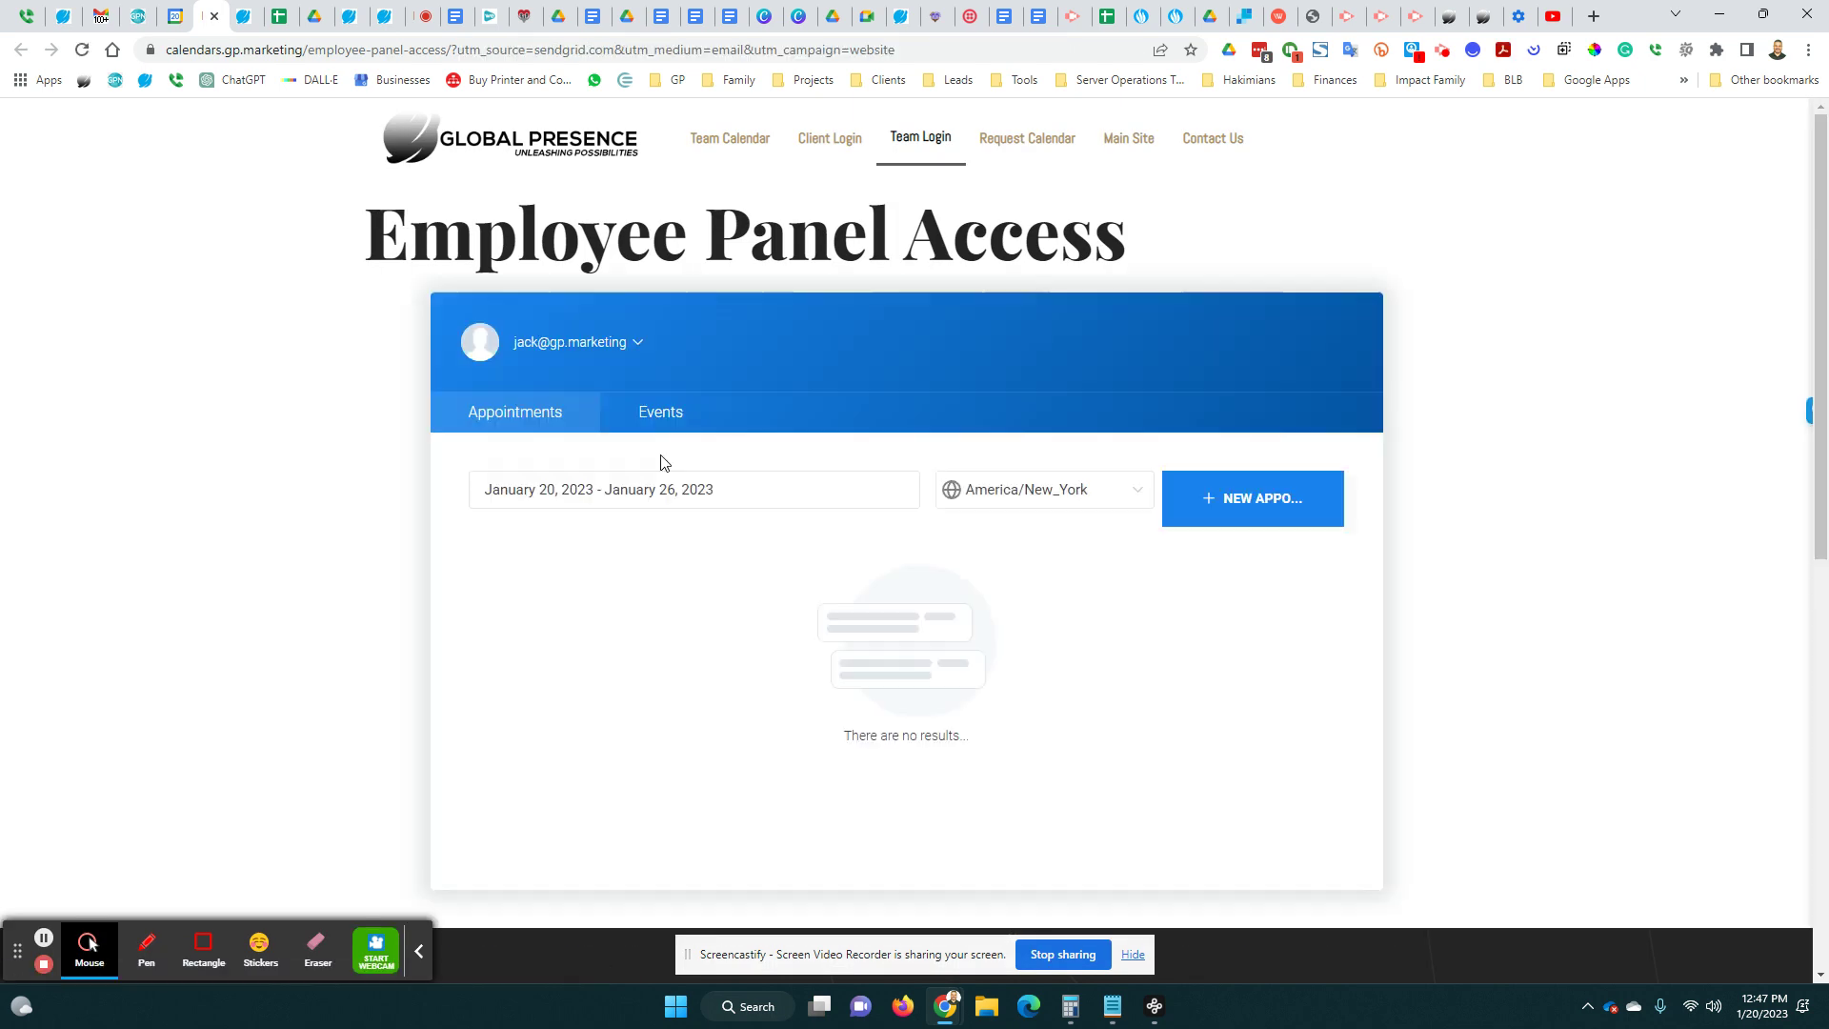
# Open the signed-in employee's profile details
pyautogui.click(571, 343)
pyautogui.click(586, 458)
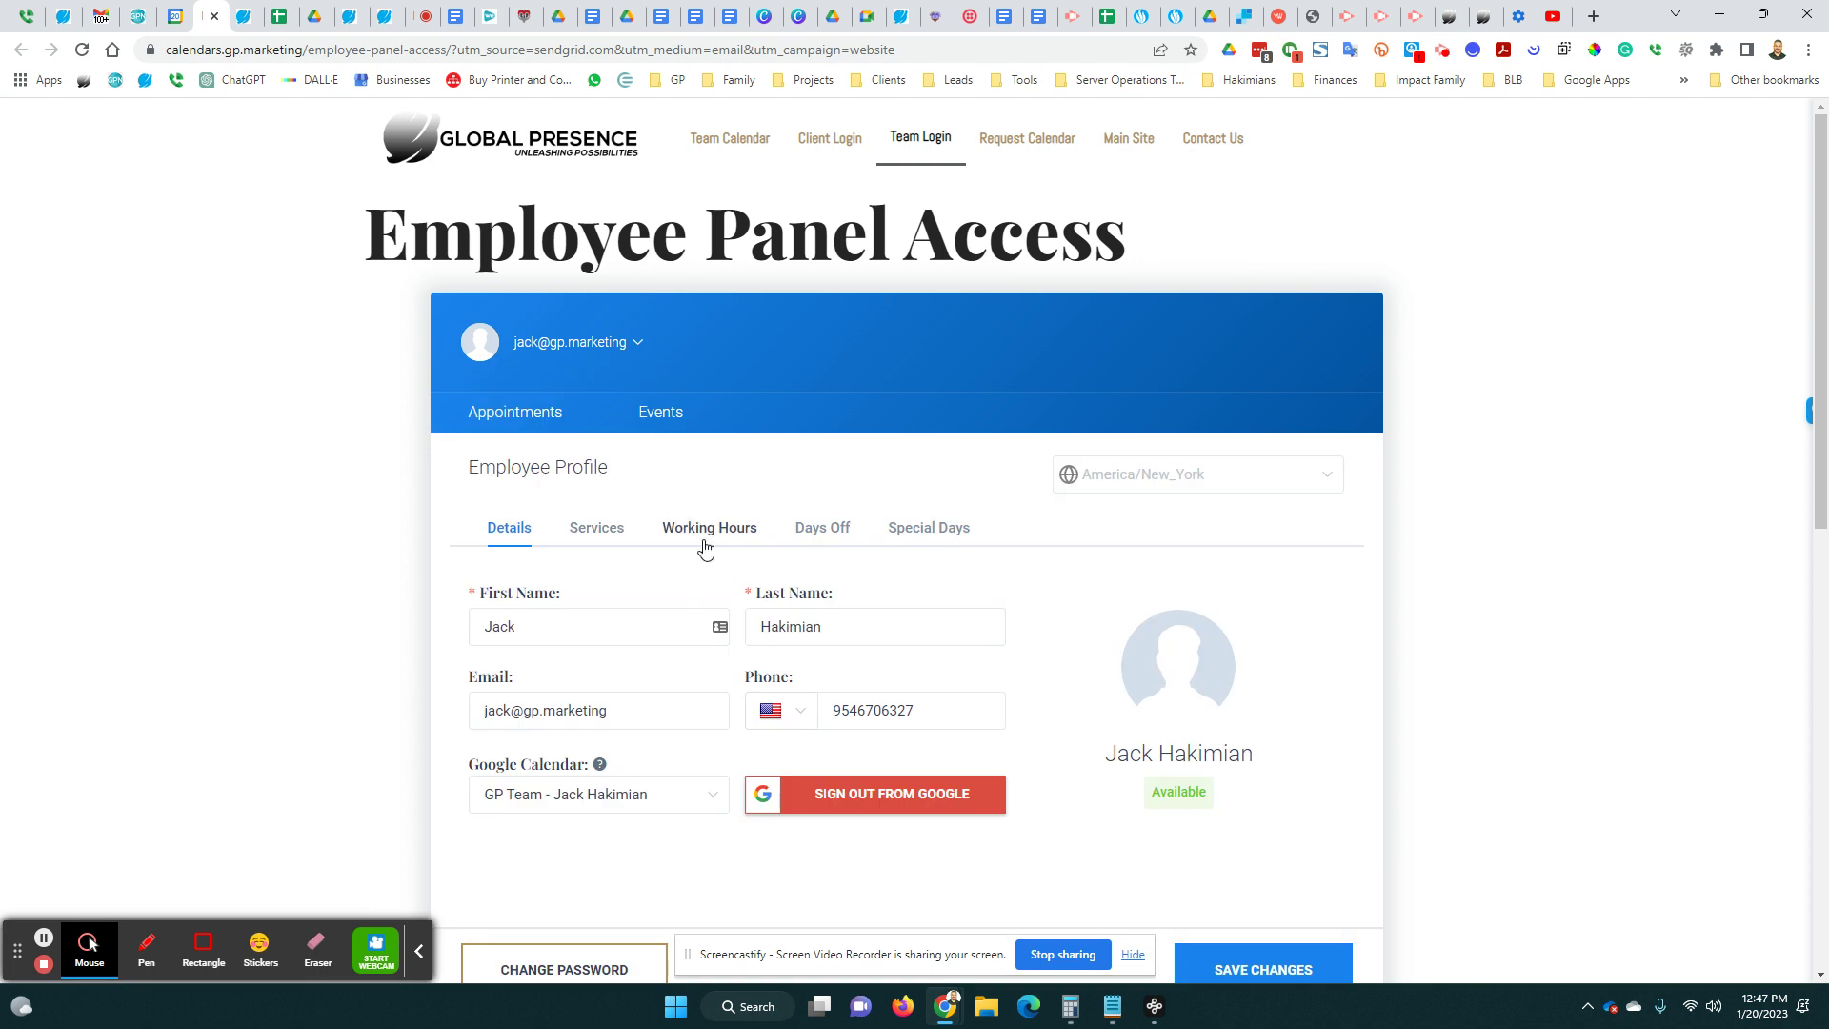
pyautogui.scroll(-2, 658, 550)
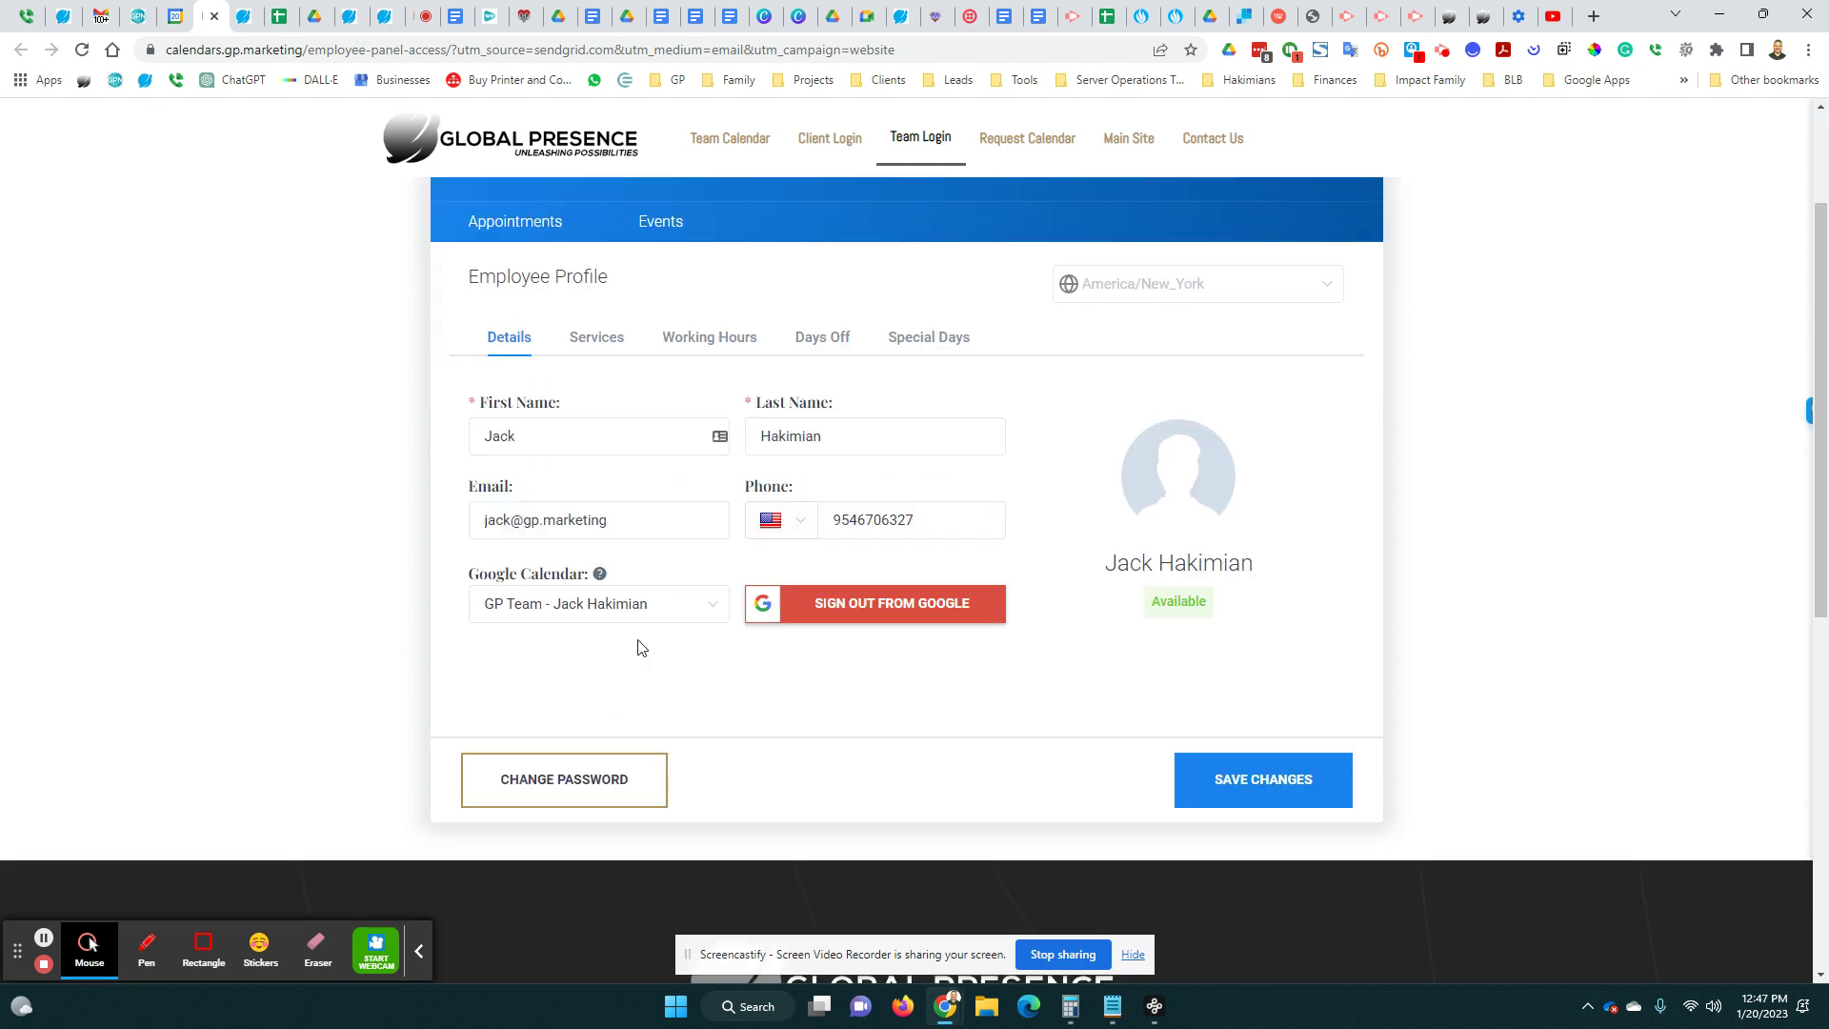
# Change the account password by entering and re-entering the new password
pyautogui.click(572, 786)
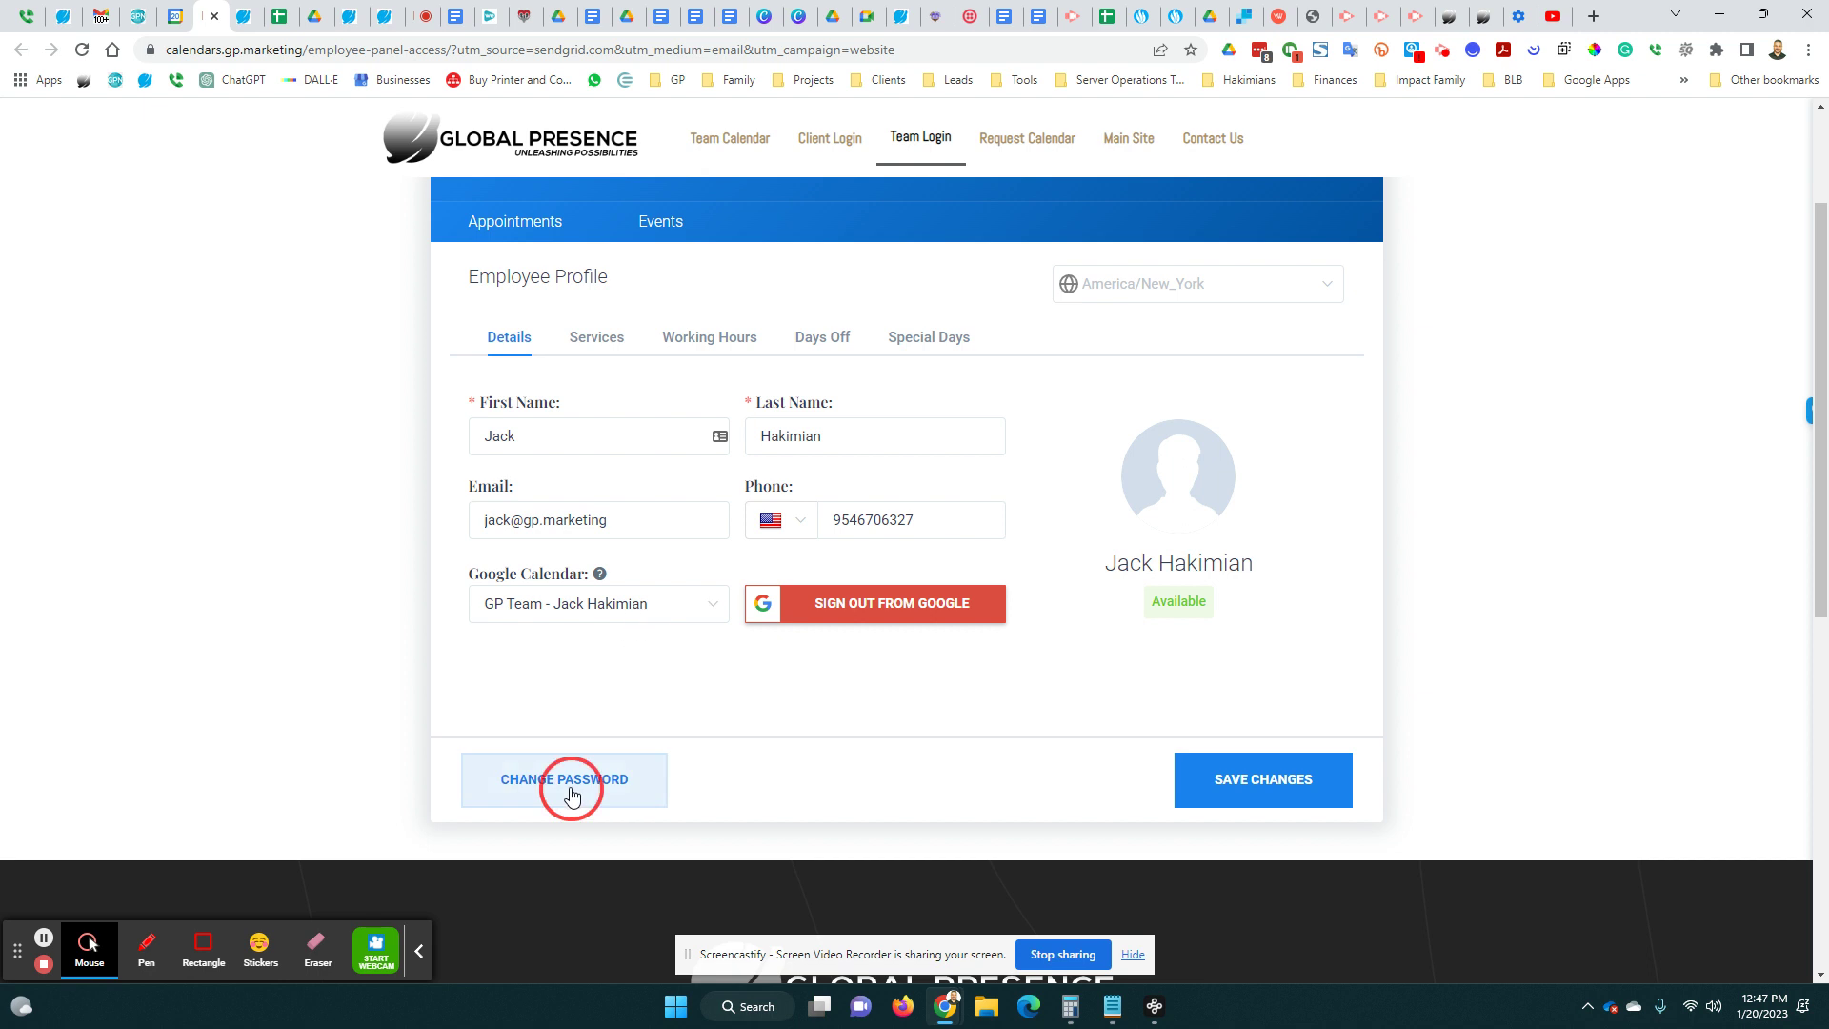
pyautogui.click(833, 239)
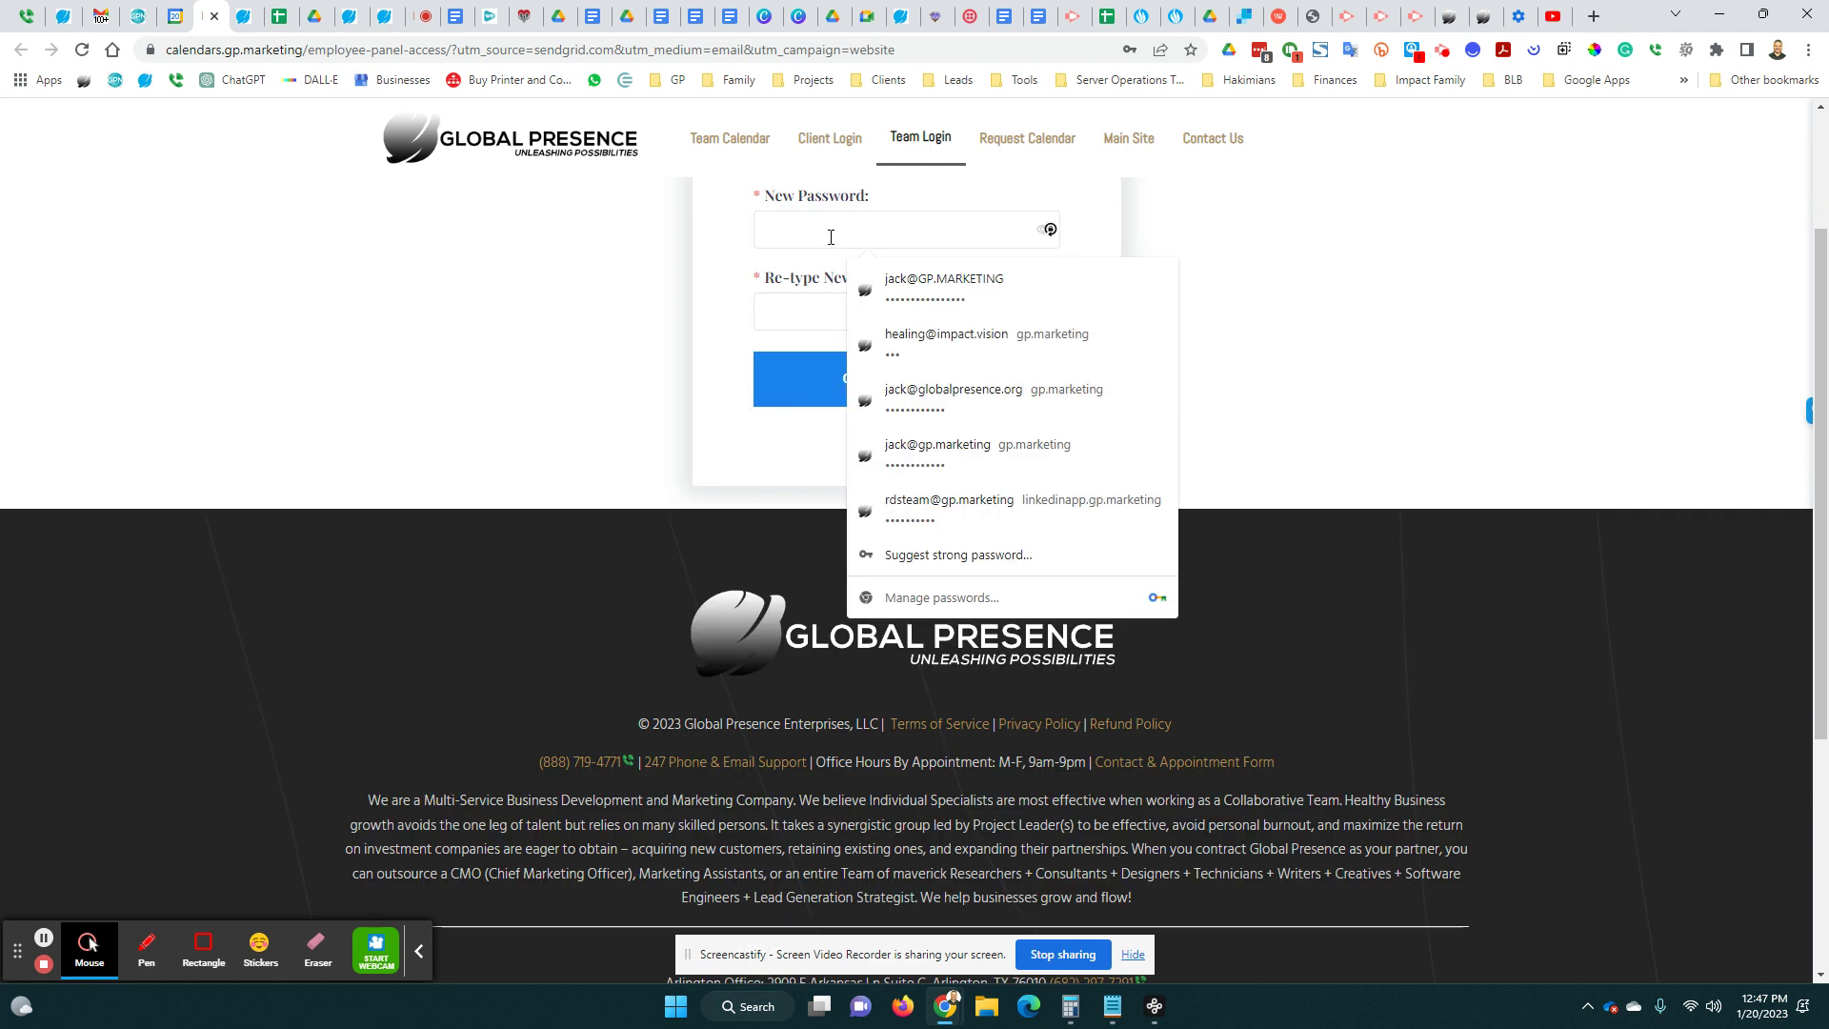
pyautogui.write('***')
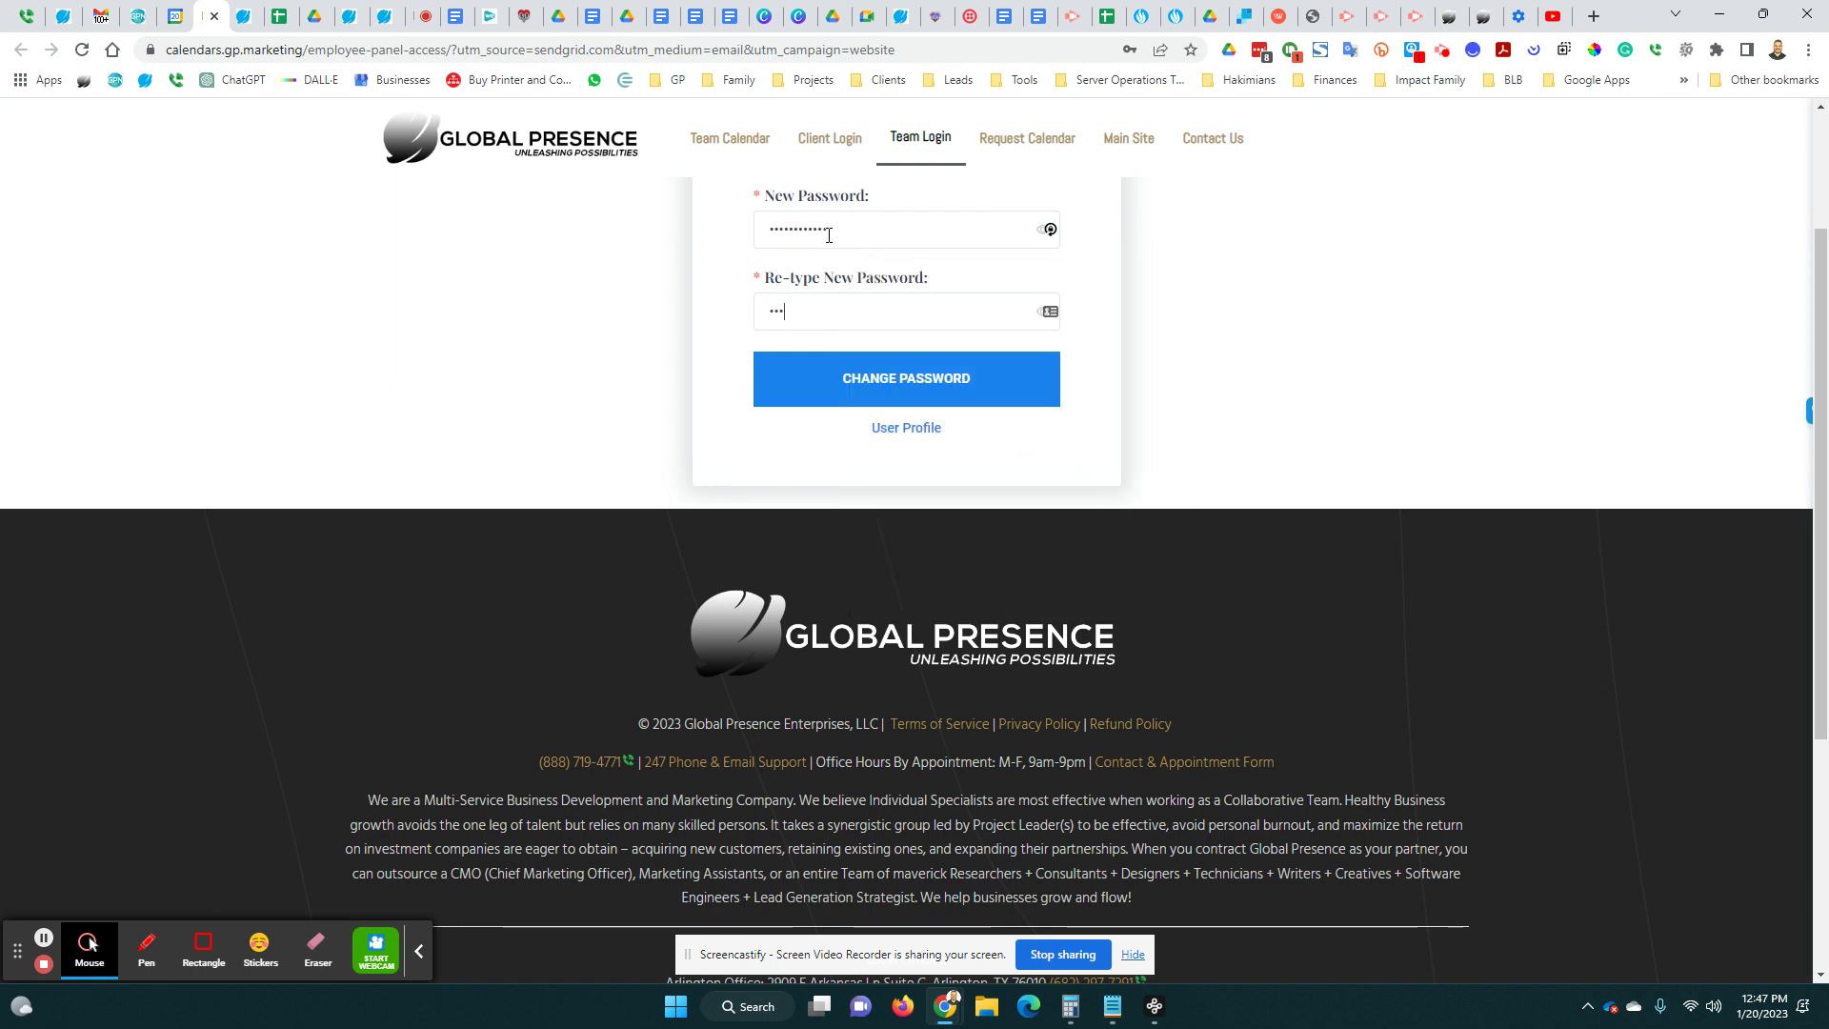
pyautogui.write('**********')
pyautogui.click(959, 396)
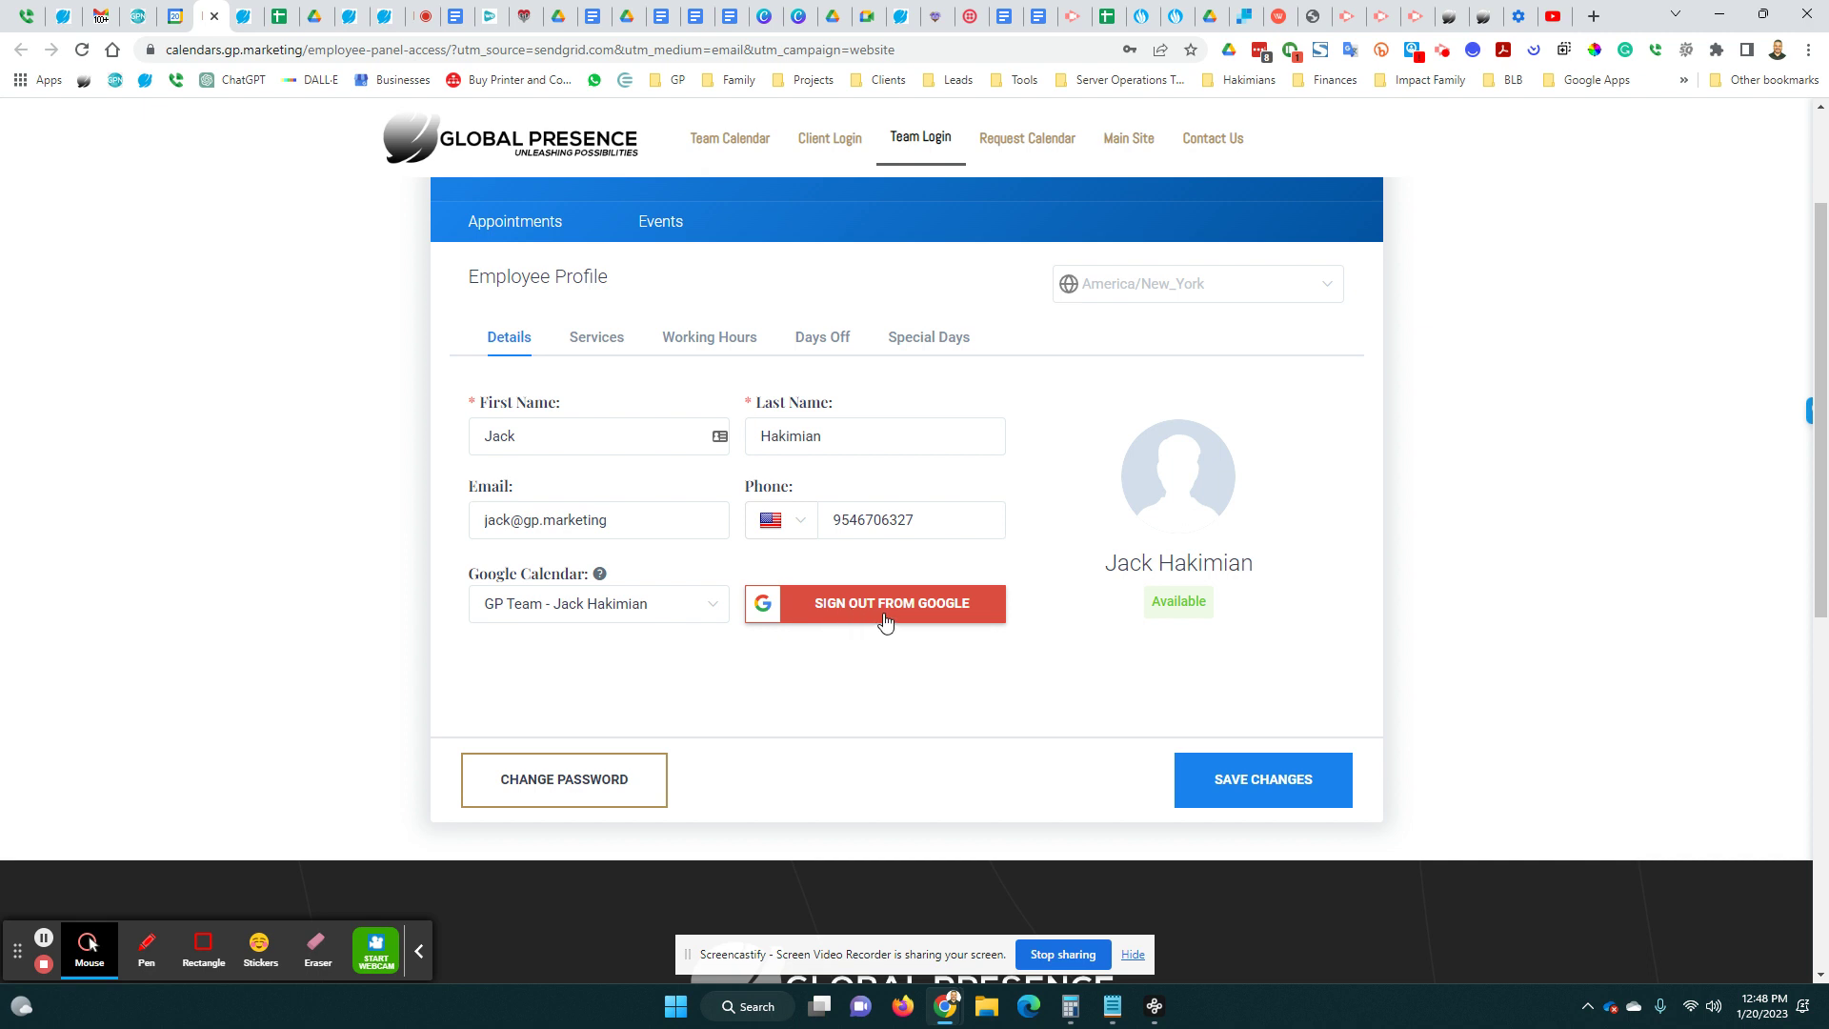
# Review the services assigned in the employee profile, with their prices and capacities
pyautogui.click(602, 341)
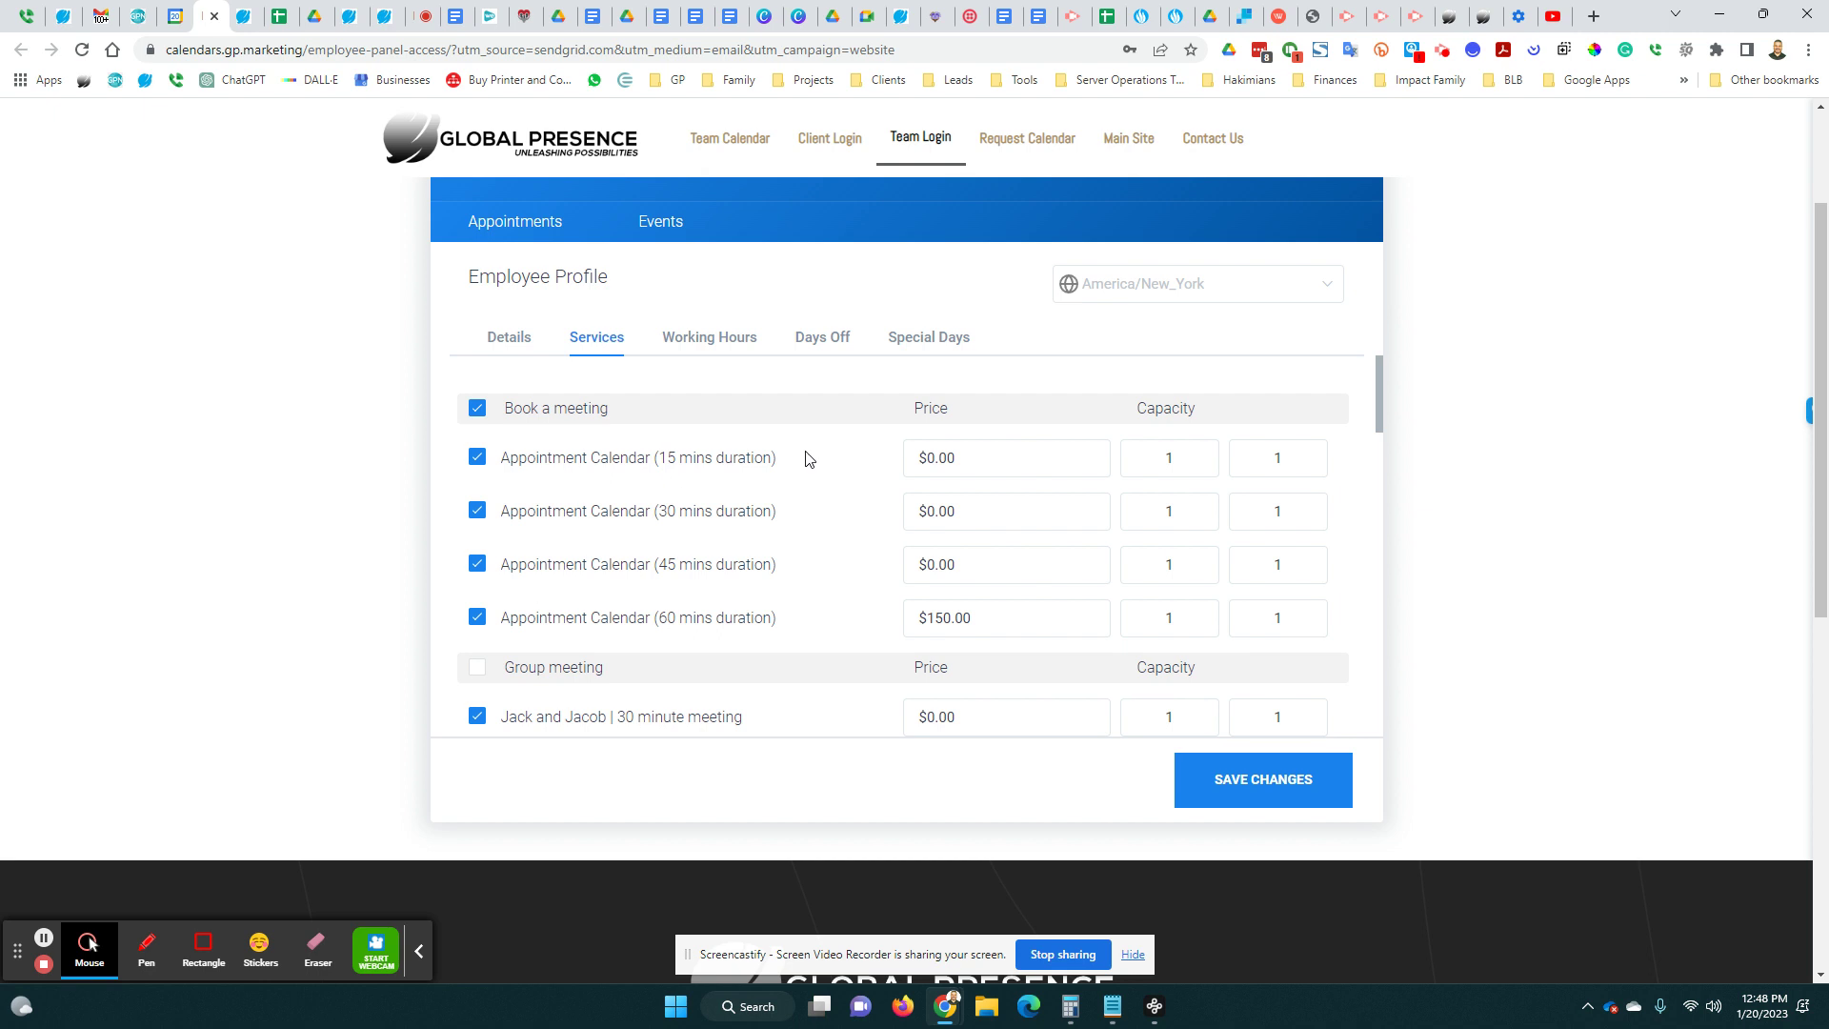
pyautogui.scroll(-3, 963, 539)
pyautogui.scroll(3, 971, 568)
pyautogui.scroll(-3, 746, 515)
pyautogui.scroll(1, 696, 476)
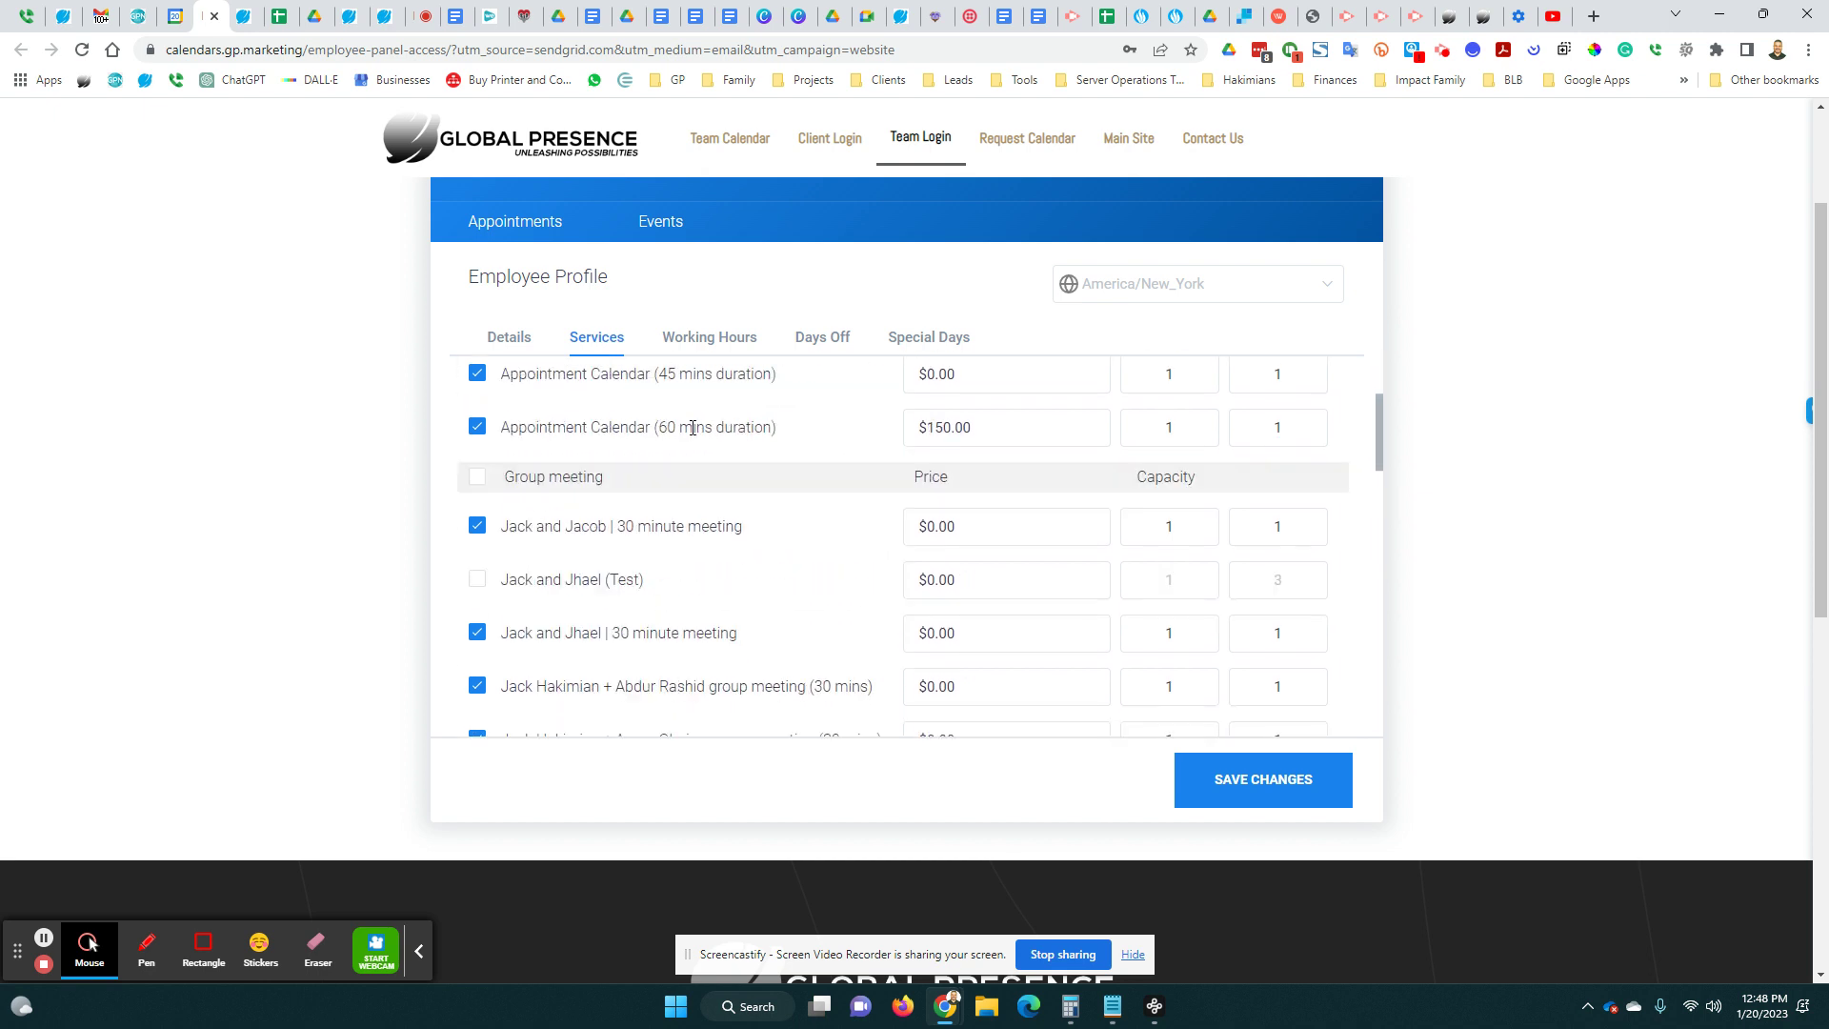
# Examine the weekly working hours in the employee profile and compare them with the assigned services
pyautogui.click(715, 347)
pyautogui.scroll(3, 763, 457)
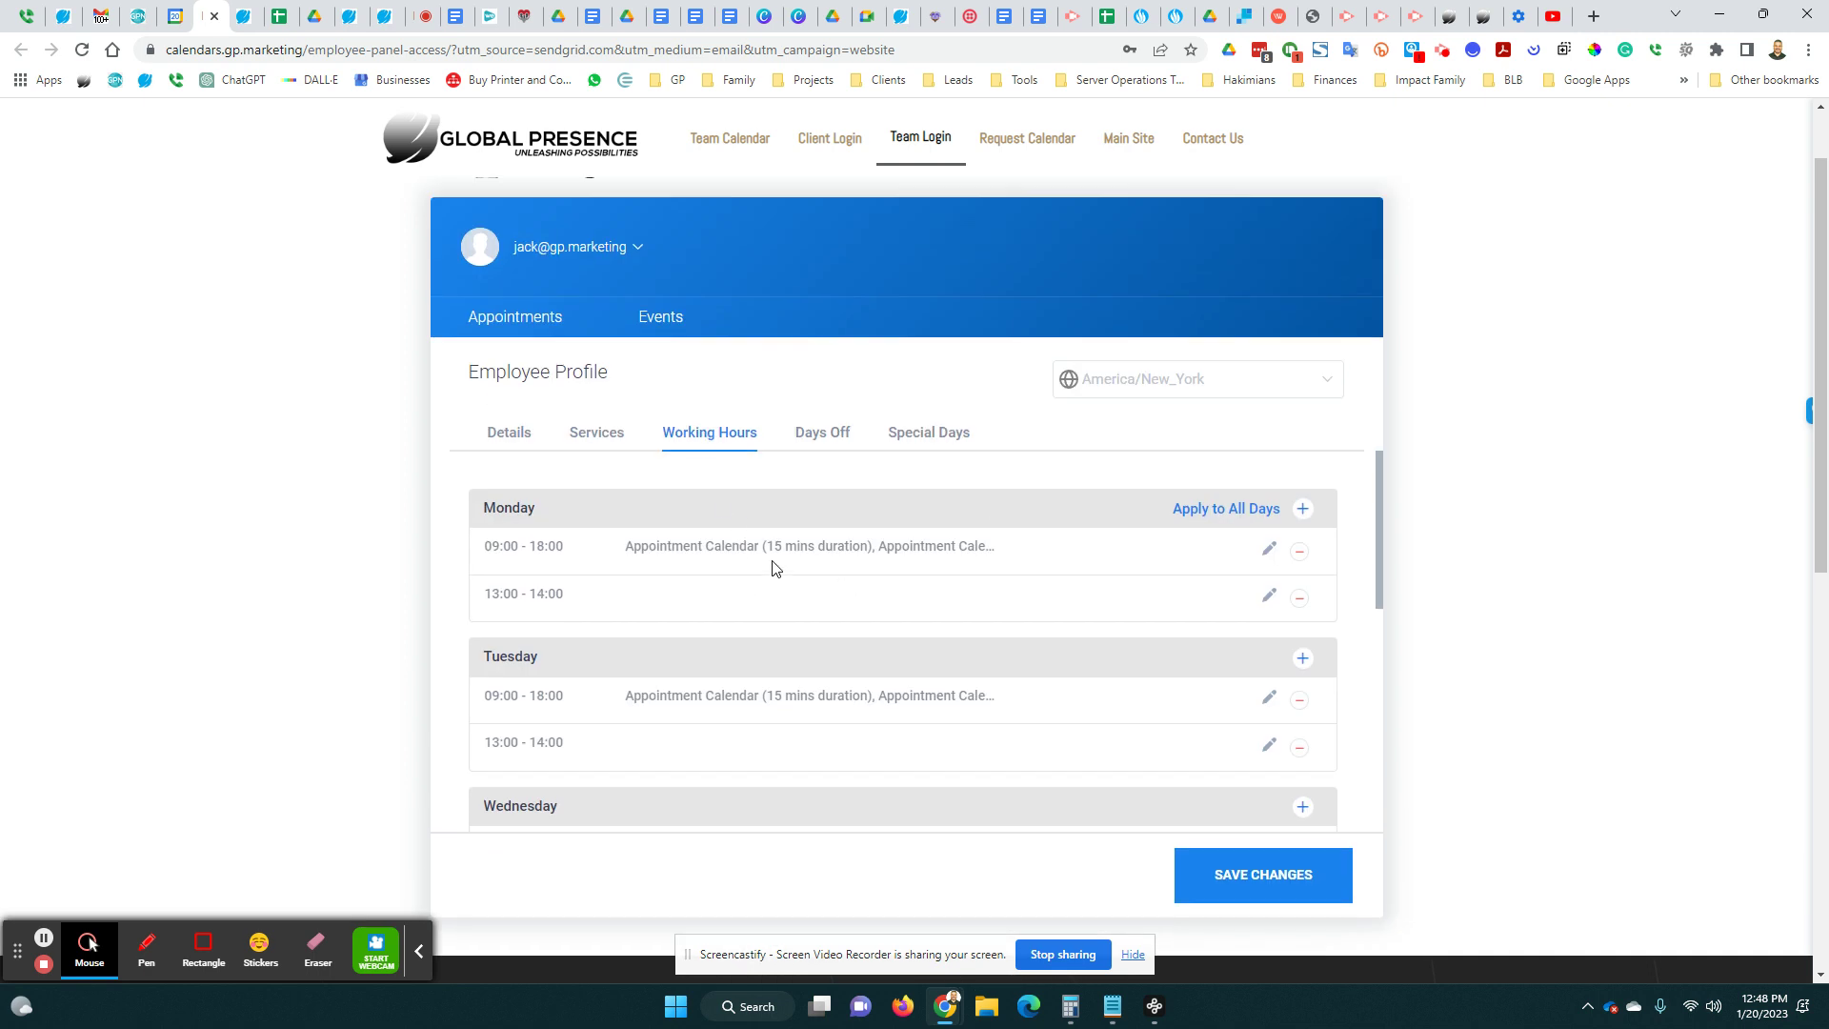
pyautogui.scroll(-1, 670, 572)
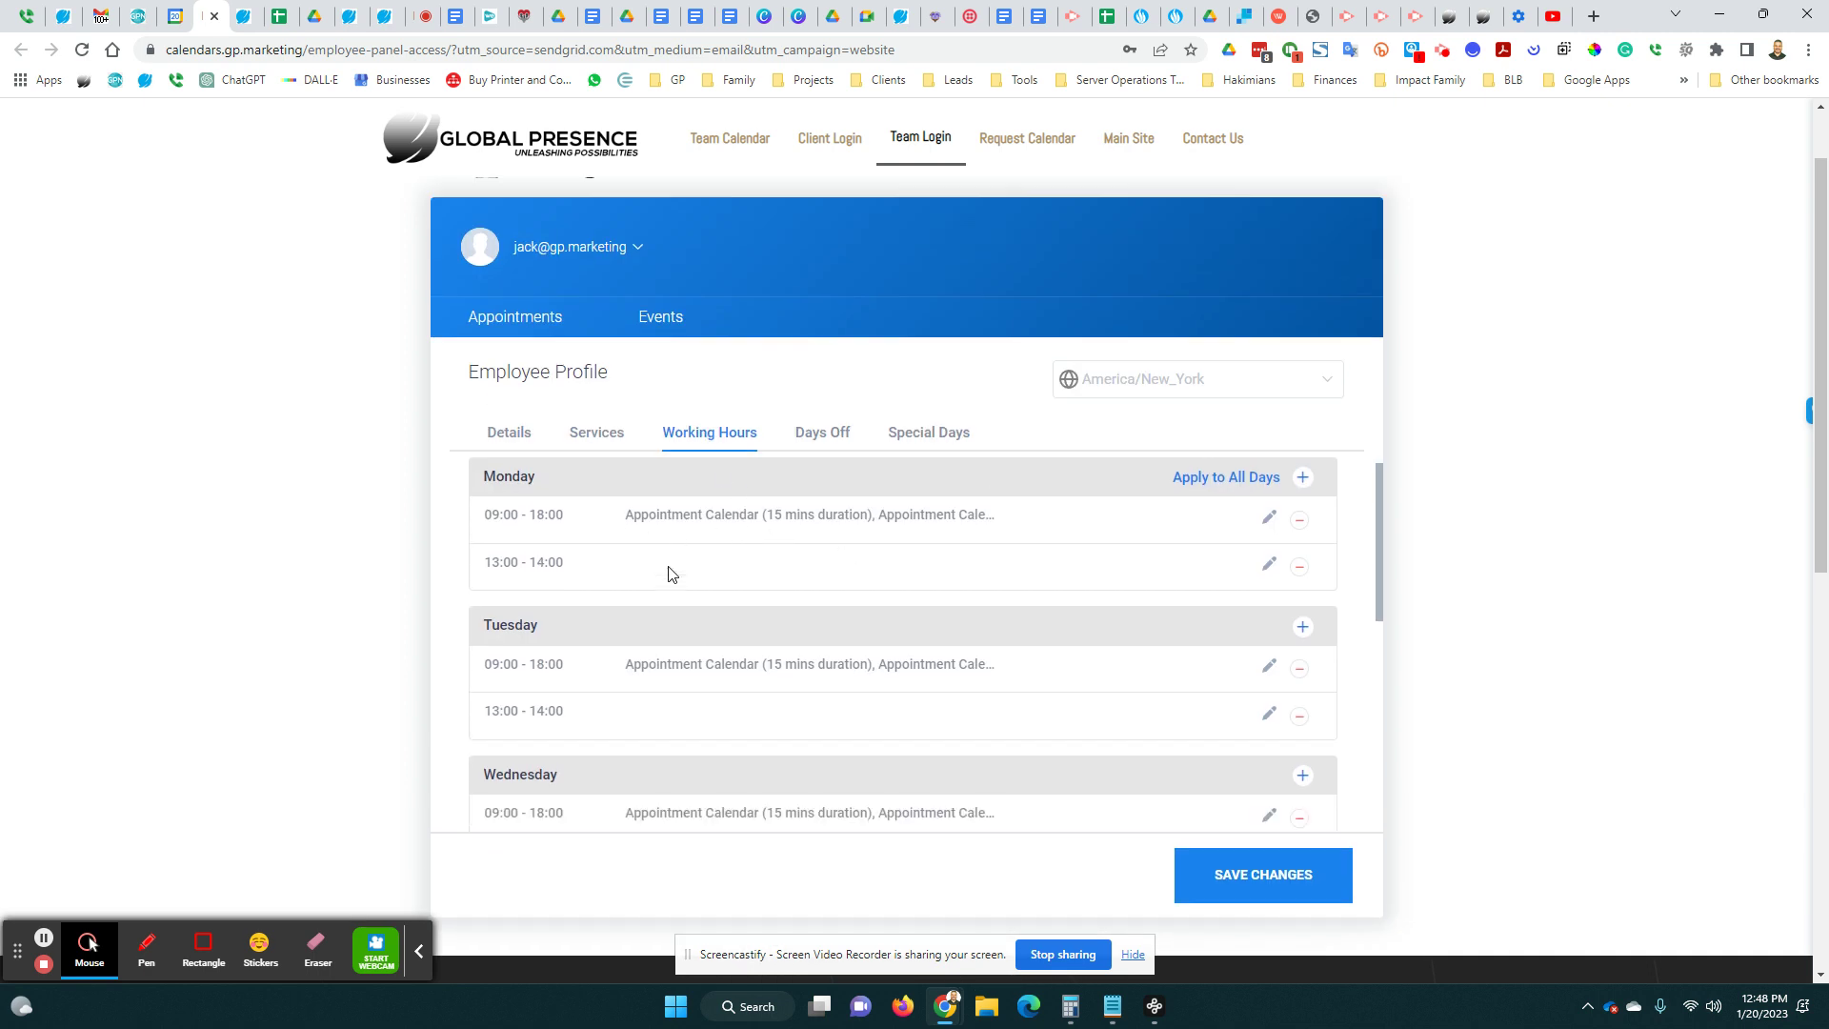
pyautogui.scroll(1, 706, 568)
pyautogui.click(602, 429)
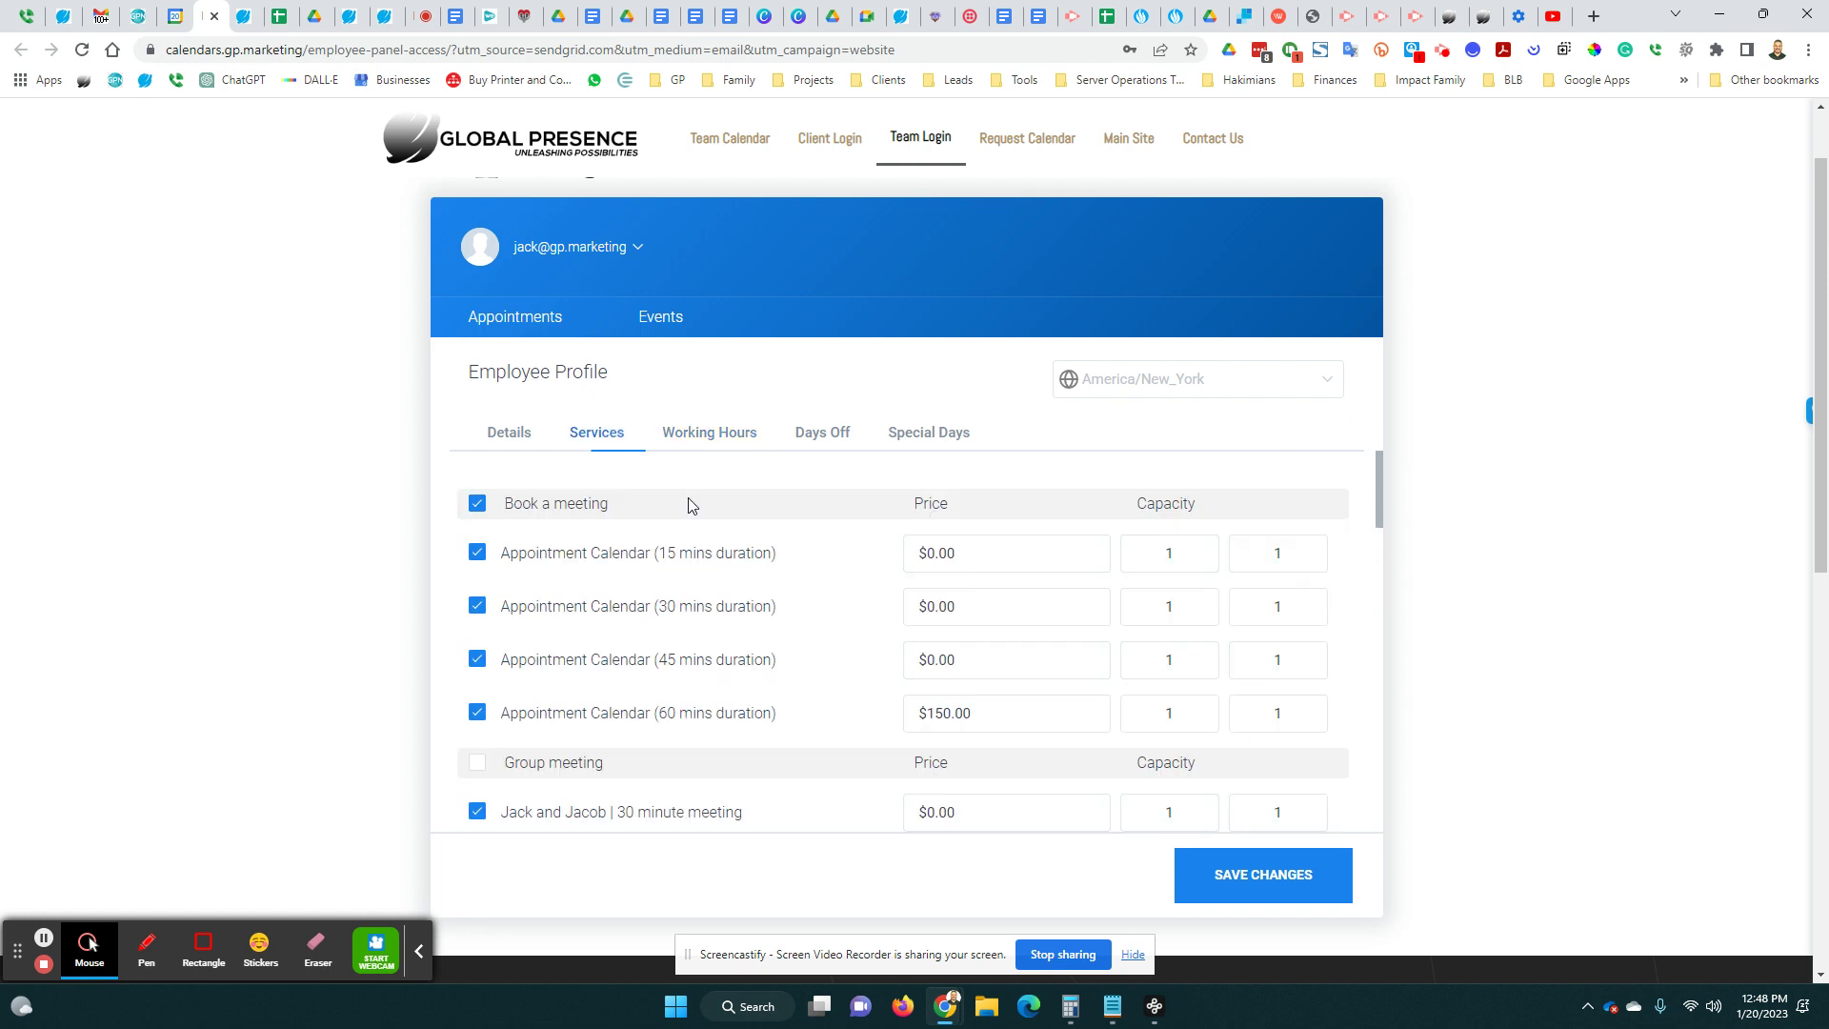
pyautogui.click(676, 429)
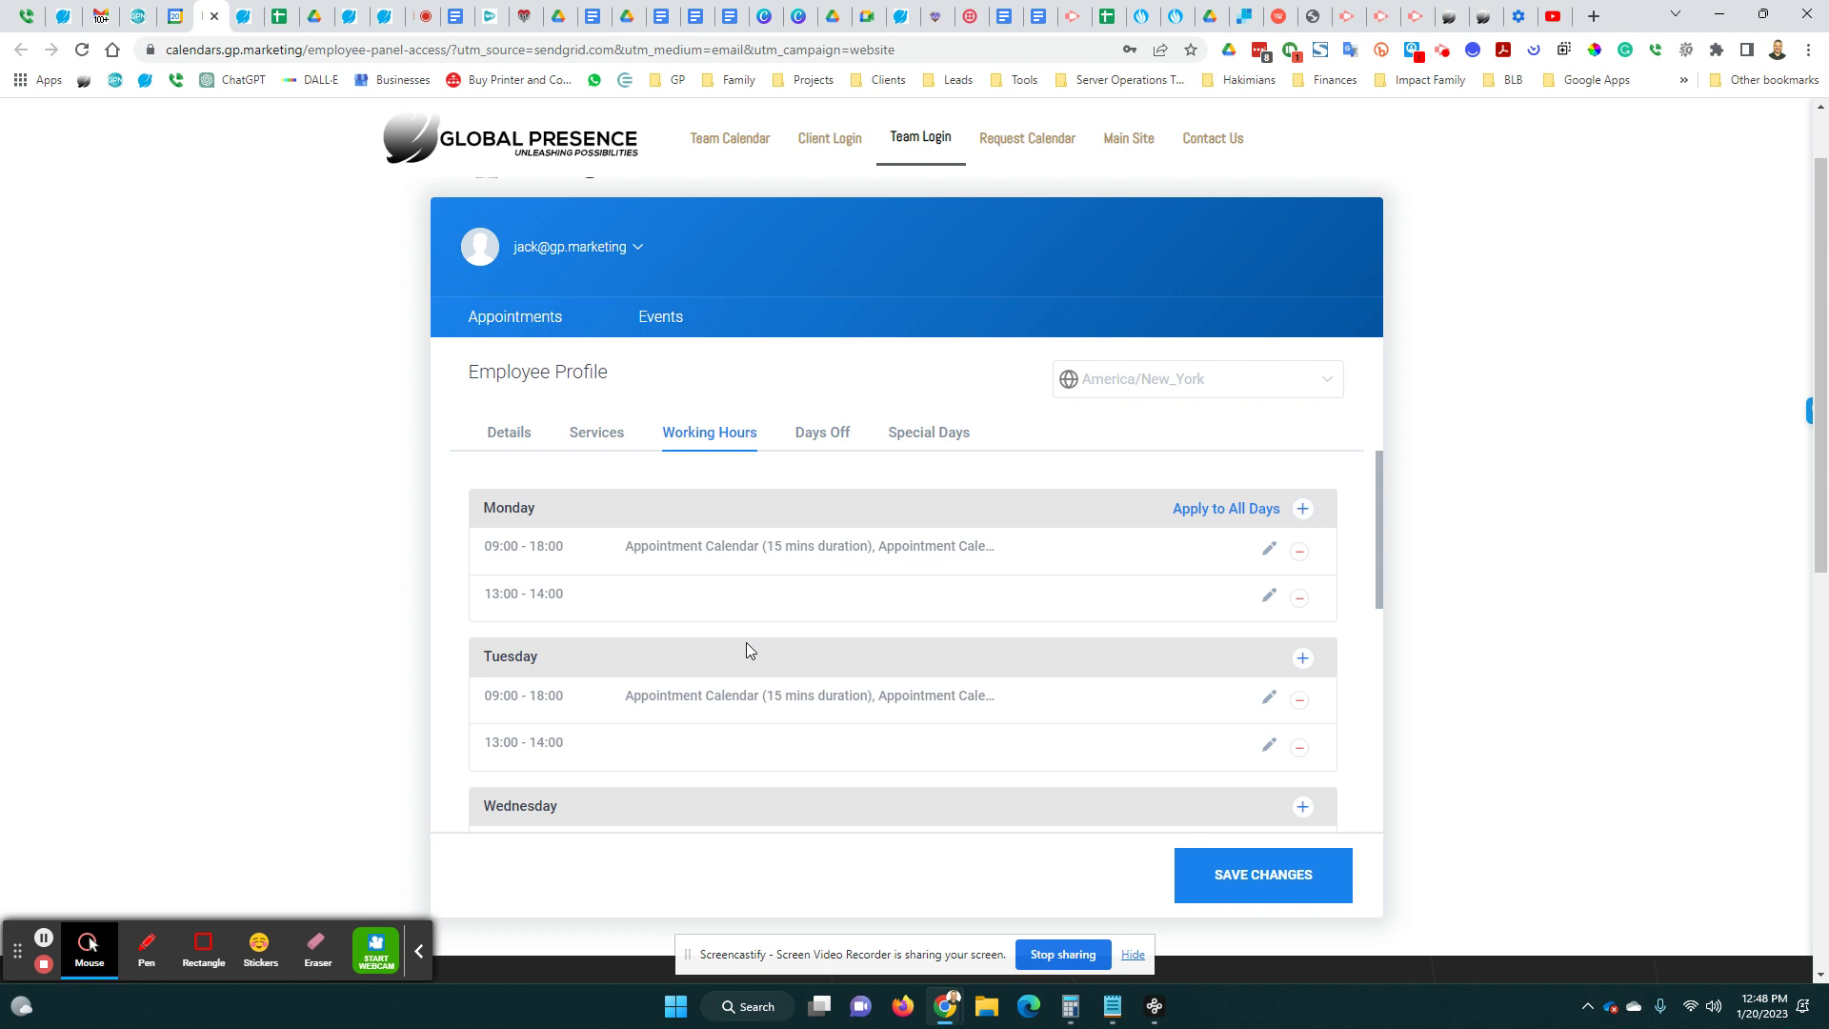
pyautogui.scroll(-3, 743, 654)
pyautogui.scroll(3, 728, 571)
# Look at the profile's days off and special days, and view the form for adding a day off
pyautogui.click(802, 431)
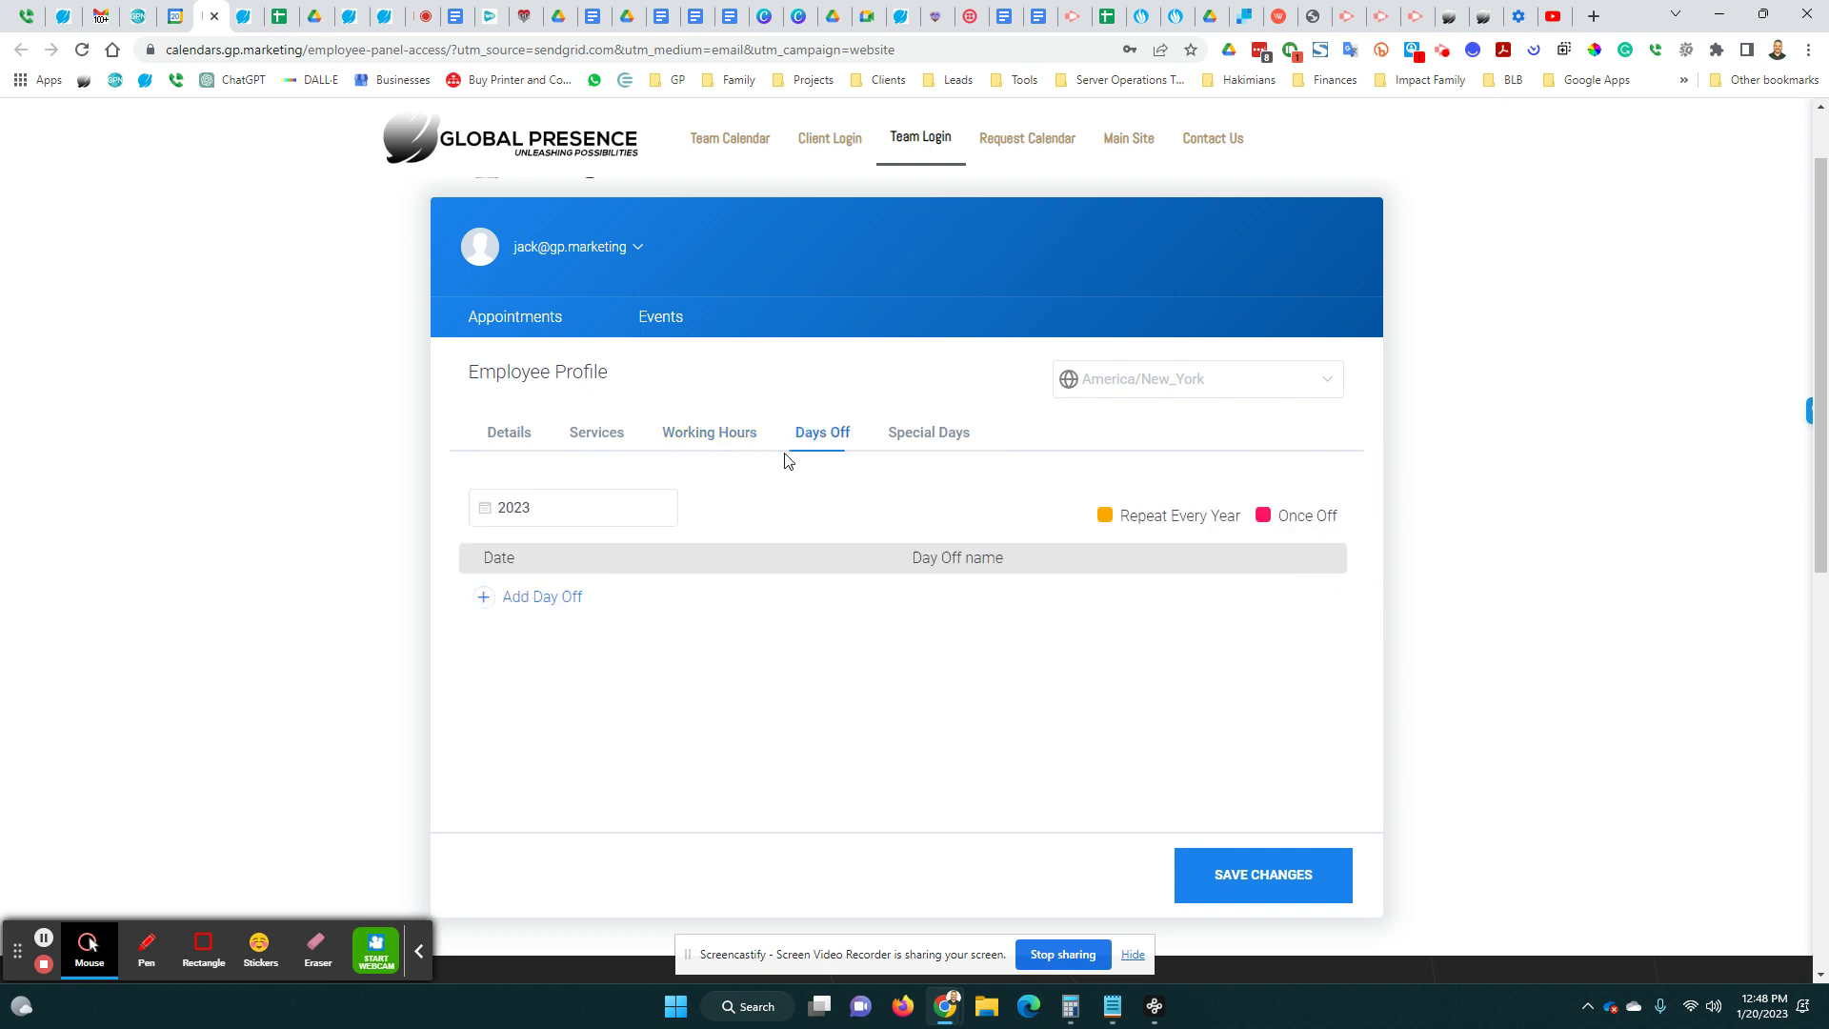
pyautogui.click(926, 433)
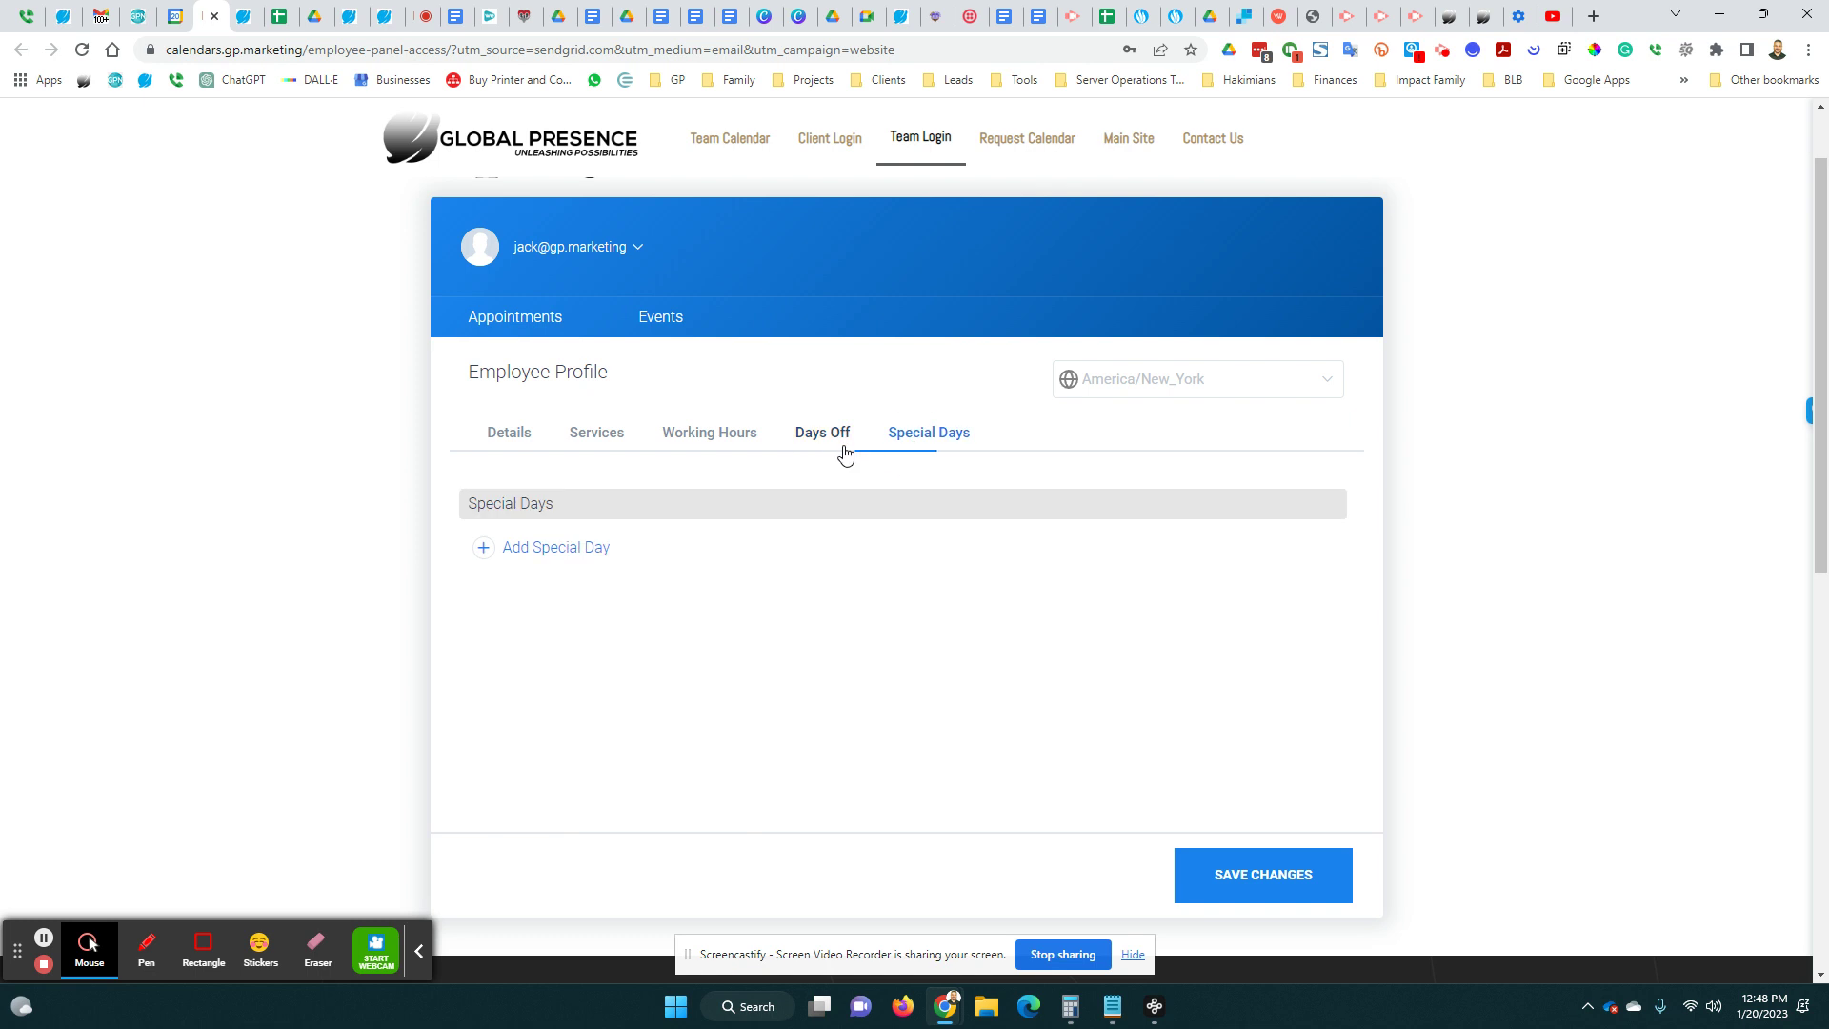
pyautogui.click(820, 434)
pyautogui.click(568, 611)
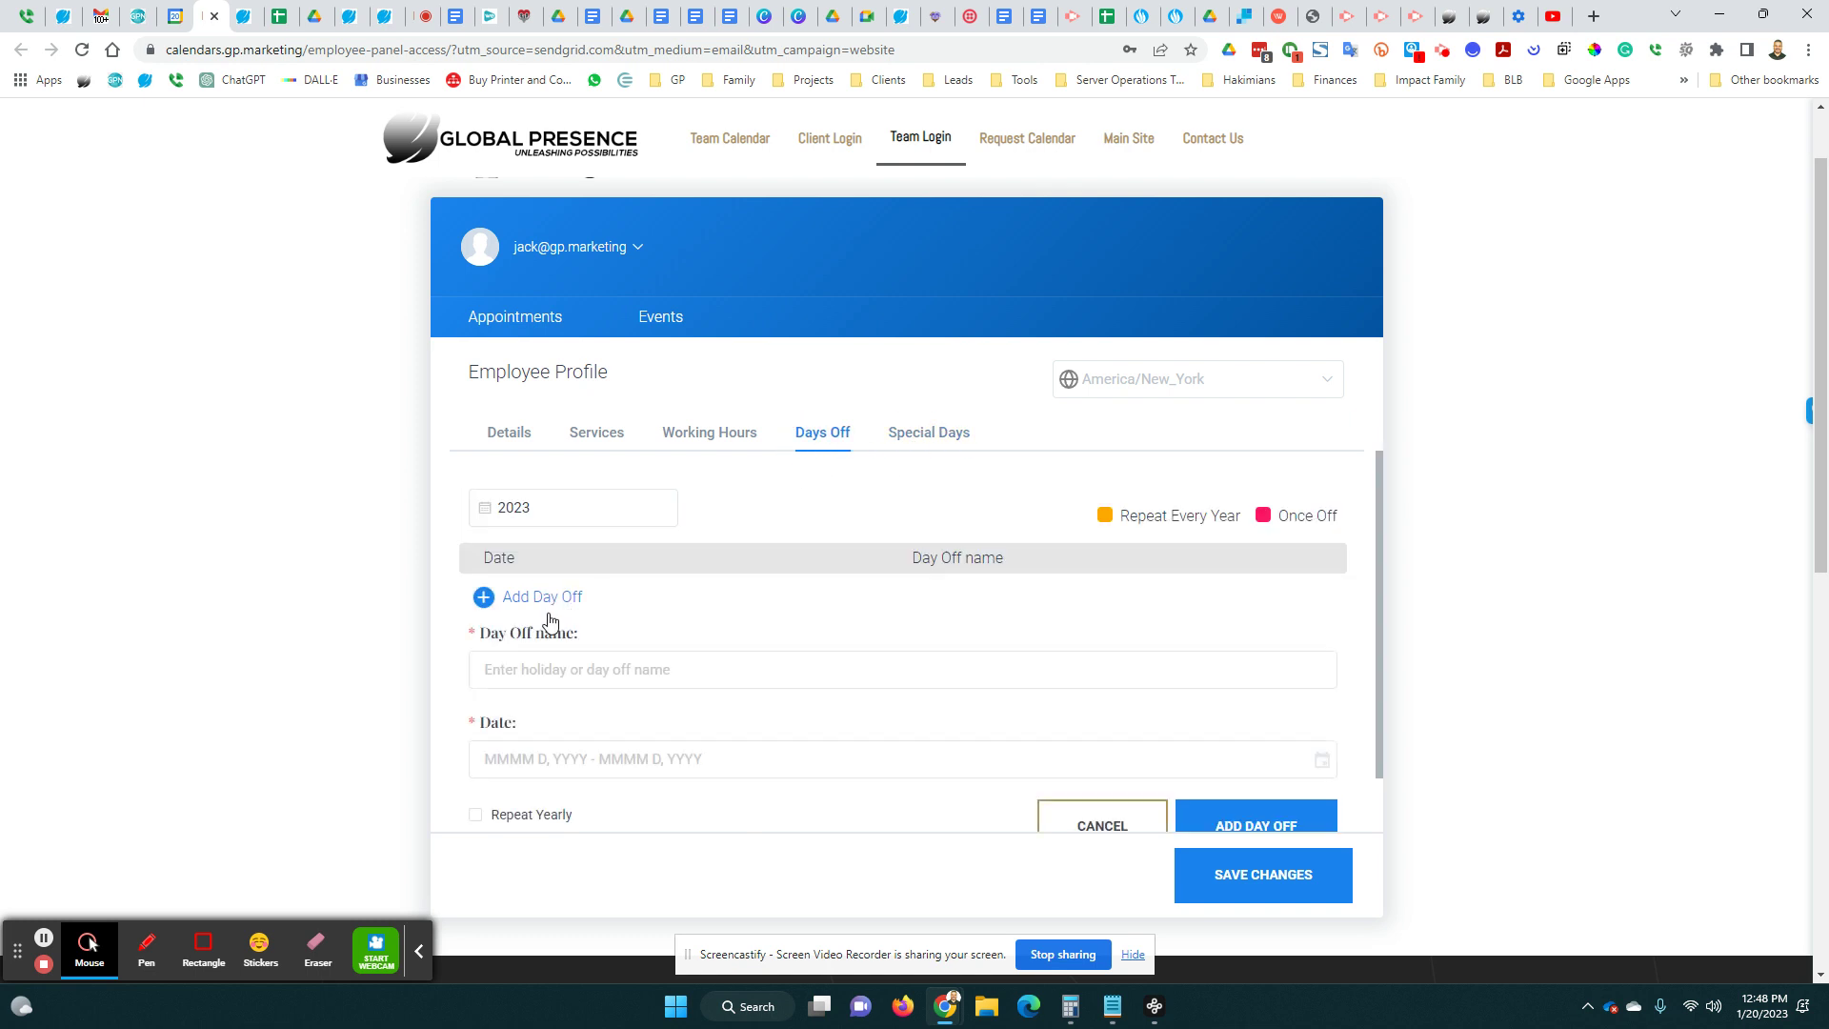
pyautogui.scroll(-1, 555, 731)
pyautogui.scroll(1, 552, 731)
# Inspect the editable times and services of Monday's 09:00 - 18:00 work hours, and cancel without saving
pyautogui.click(710, 446)
pyautogui.click(1271, 553)
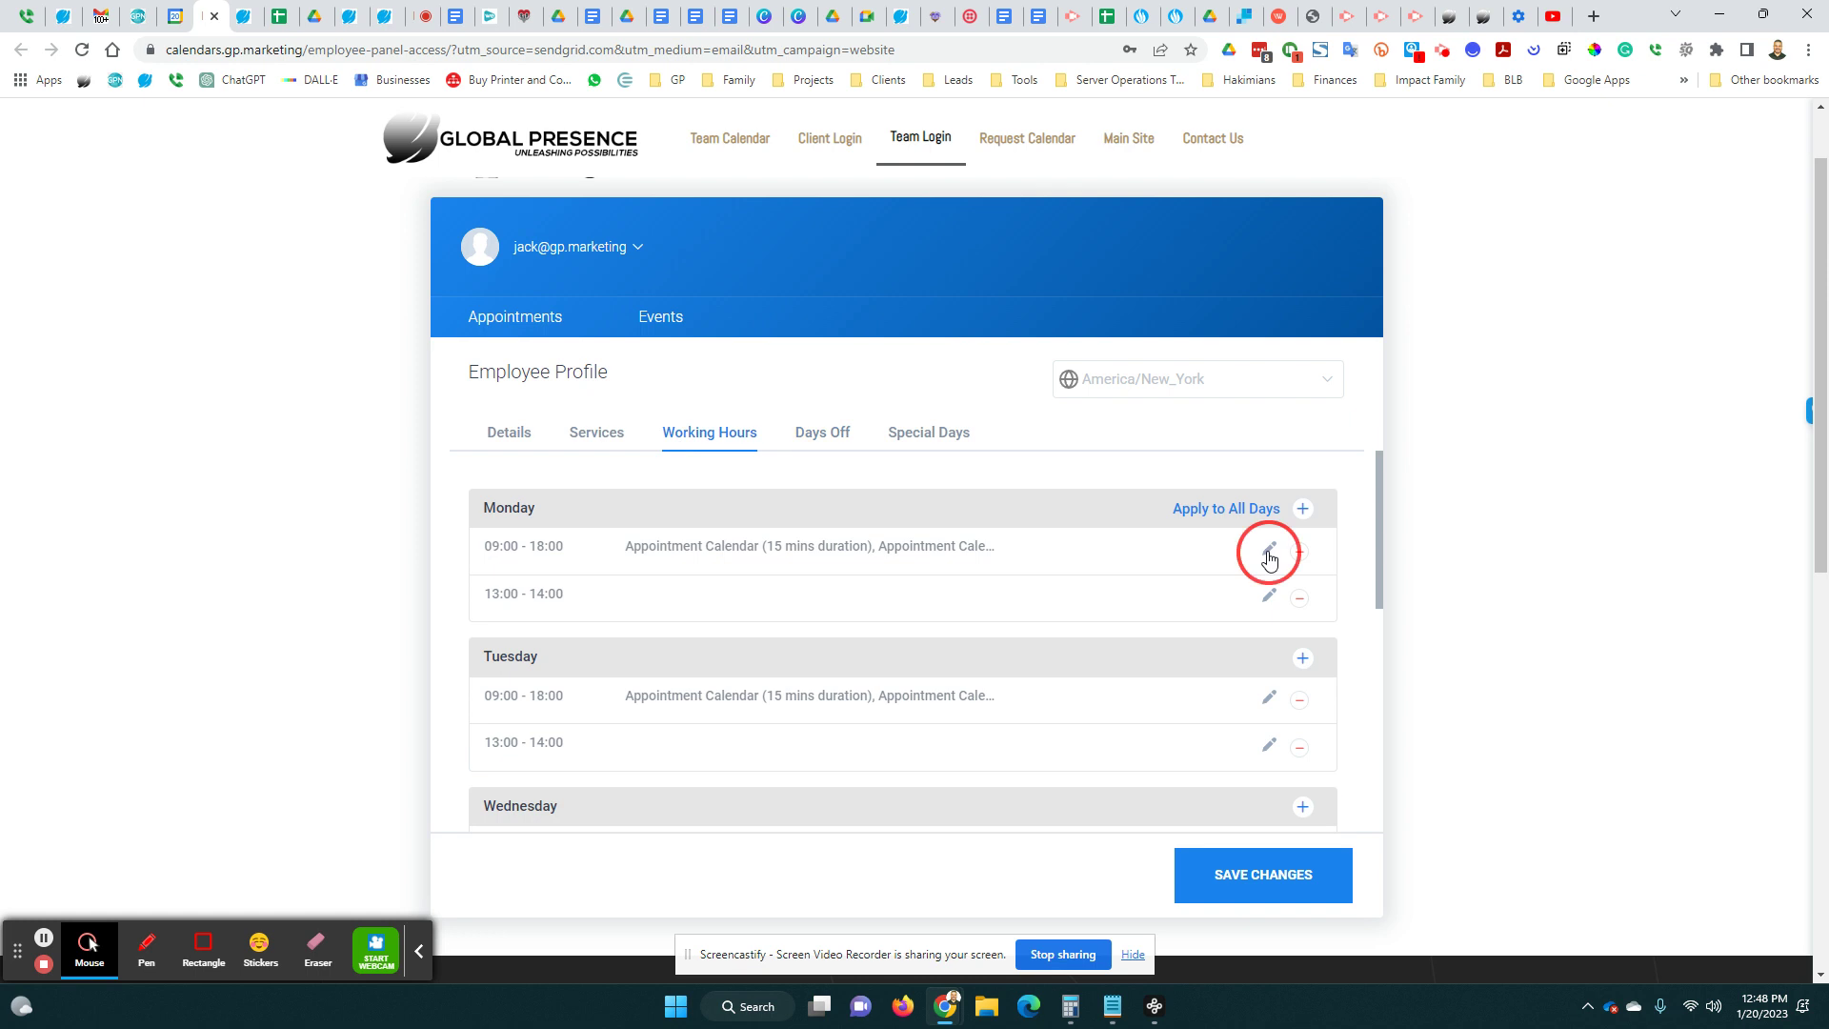
pyautogui.click(726, 578)
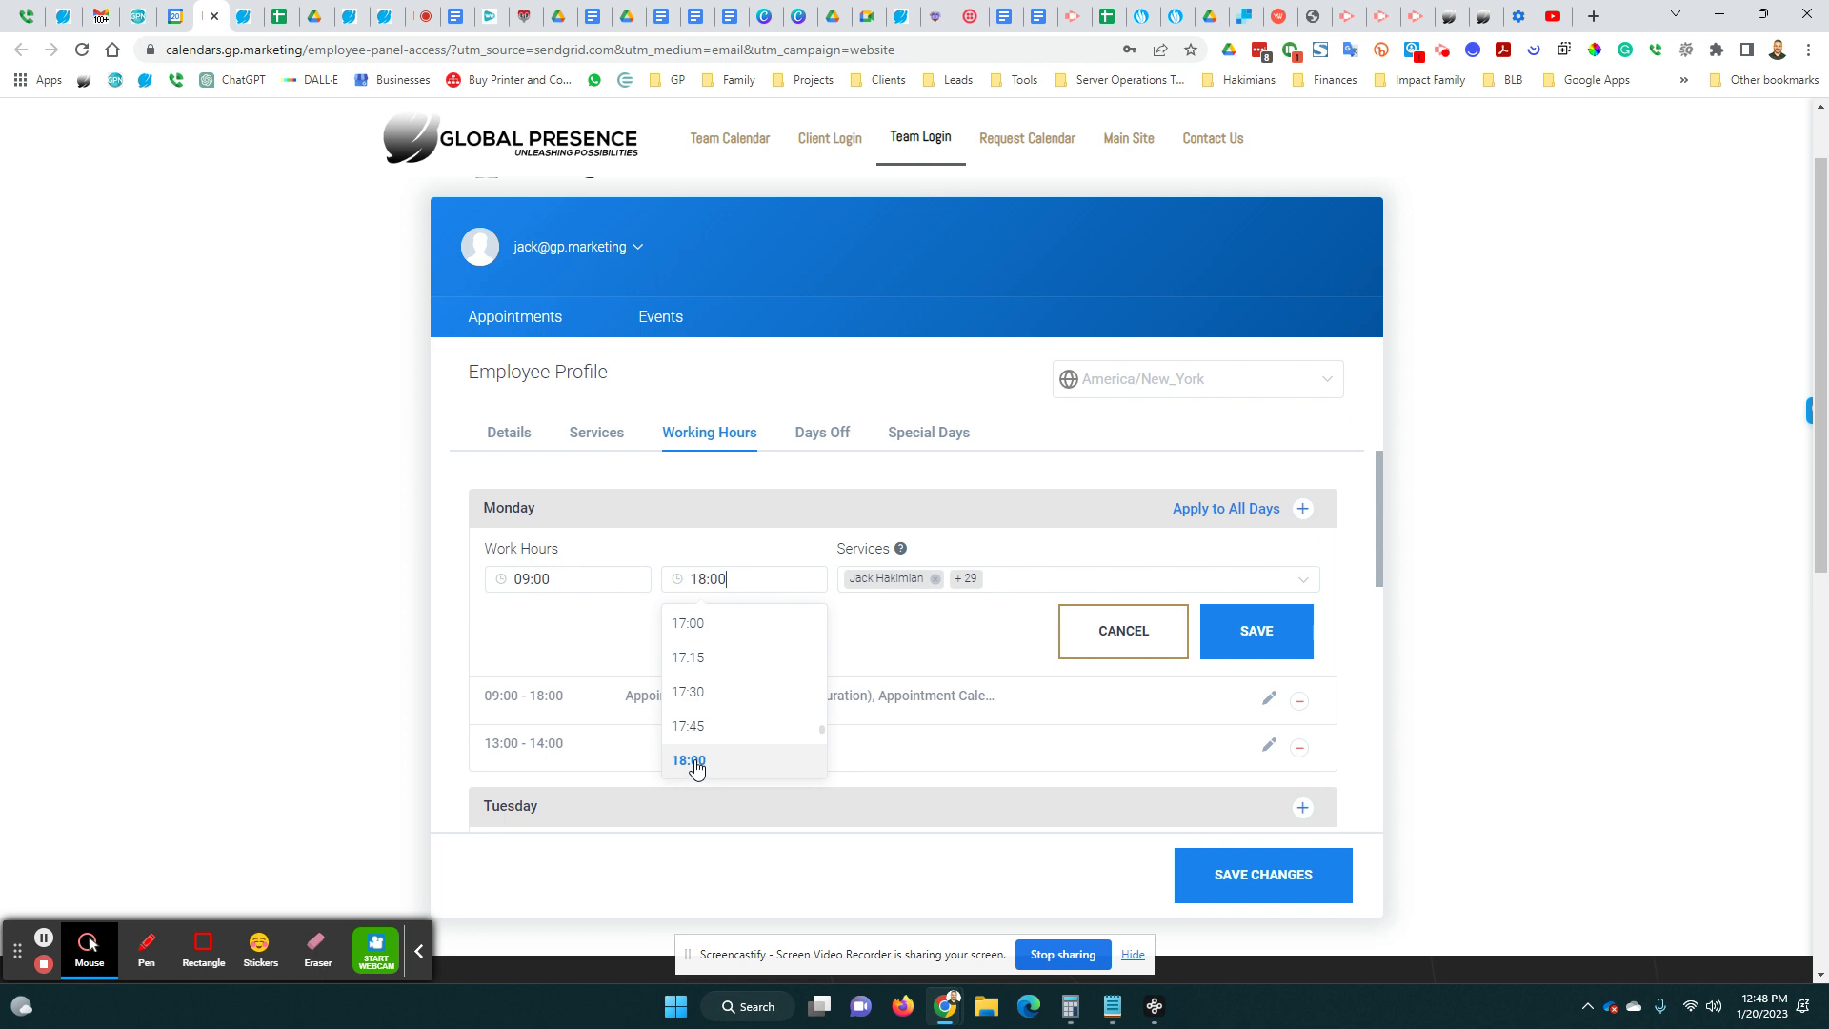
pyautogui.click(585, 663)
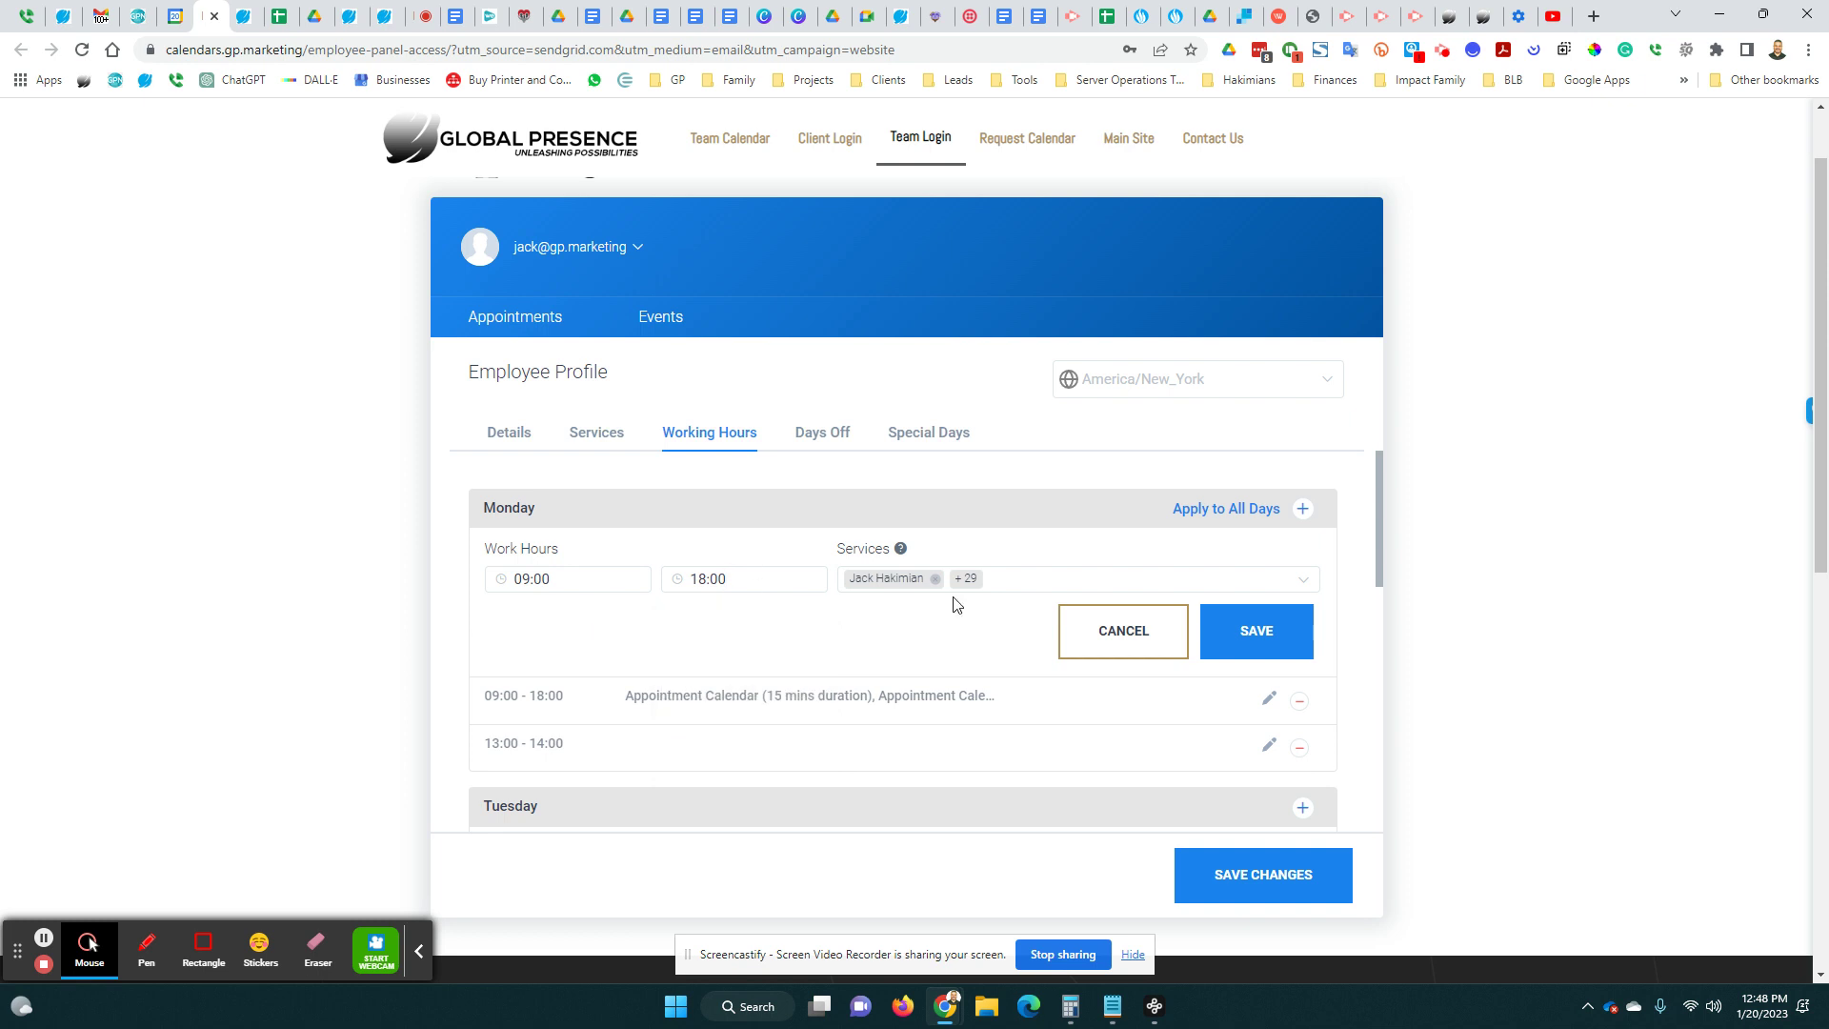
pyautogui.scroll(-2, 775, 641)
pyautogui.scroll(1, 760, 554)
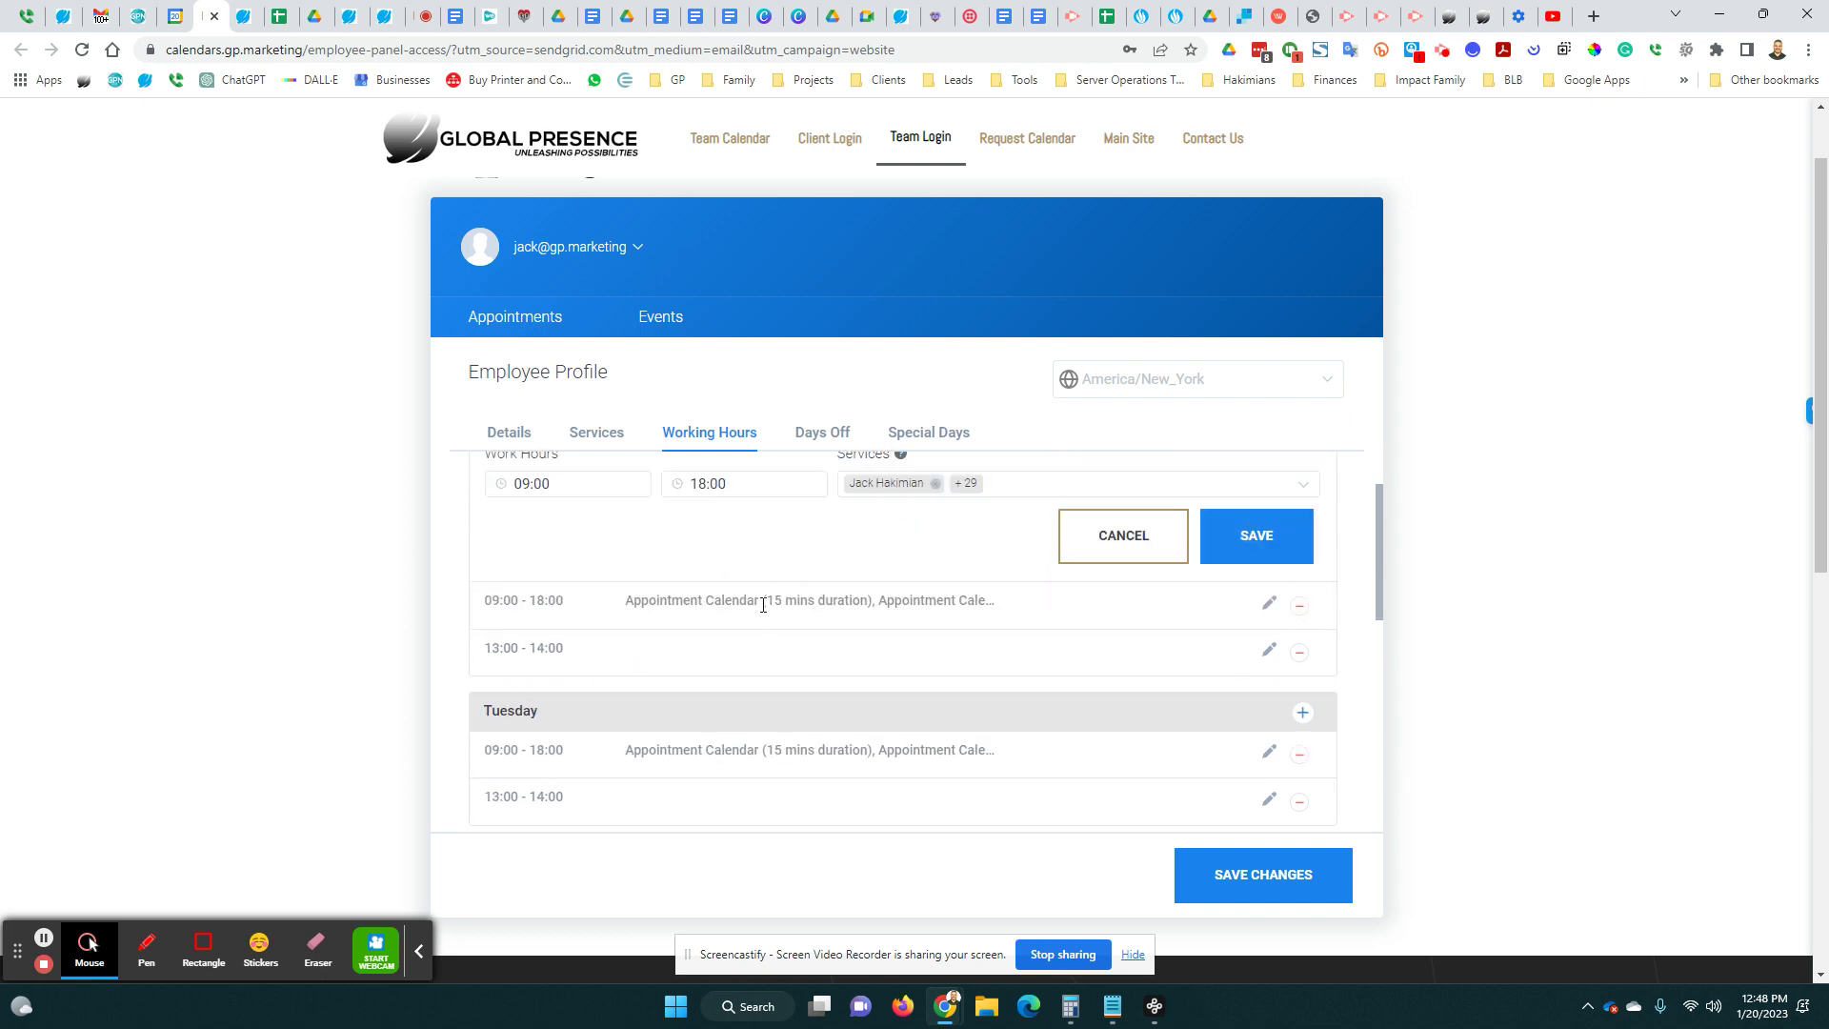
pyautogui.scroll(1, 753, 619)
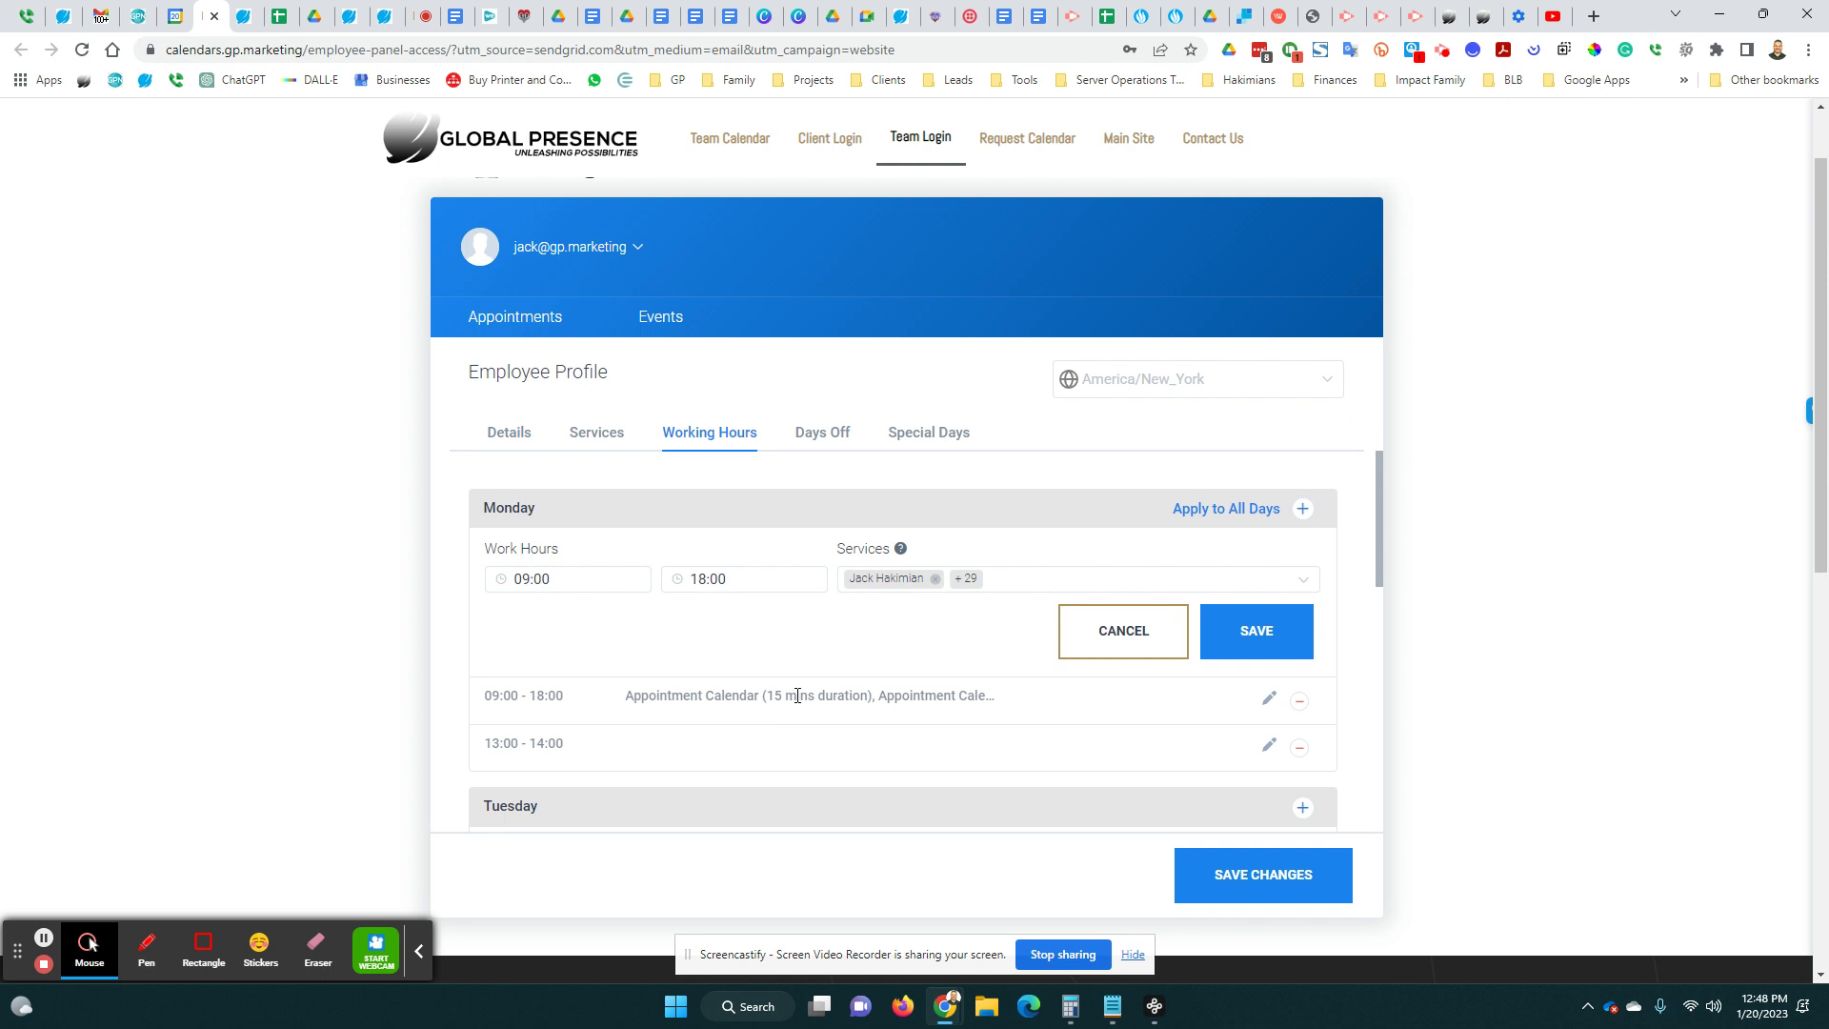
pyautogui.click(1127, 645)
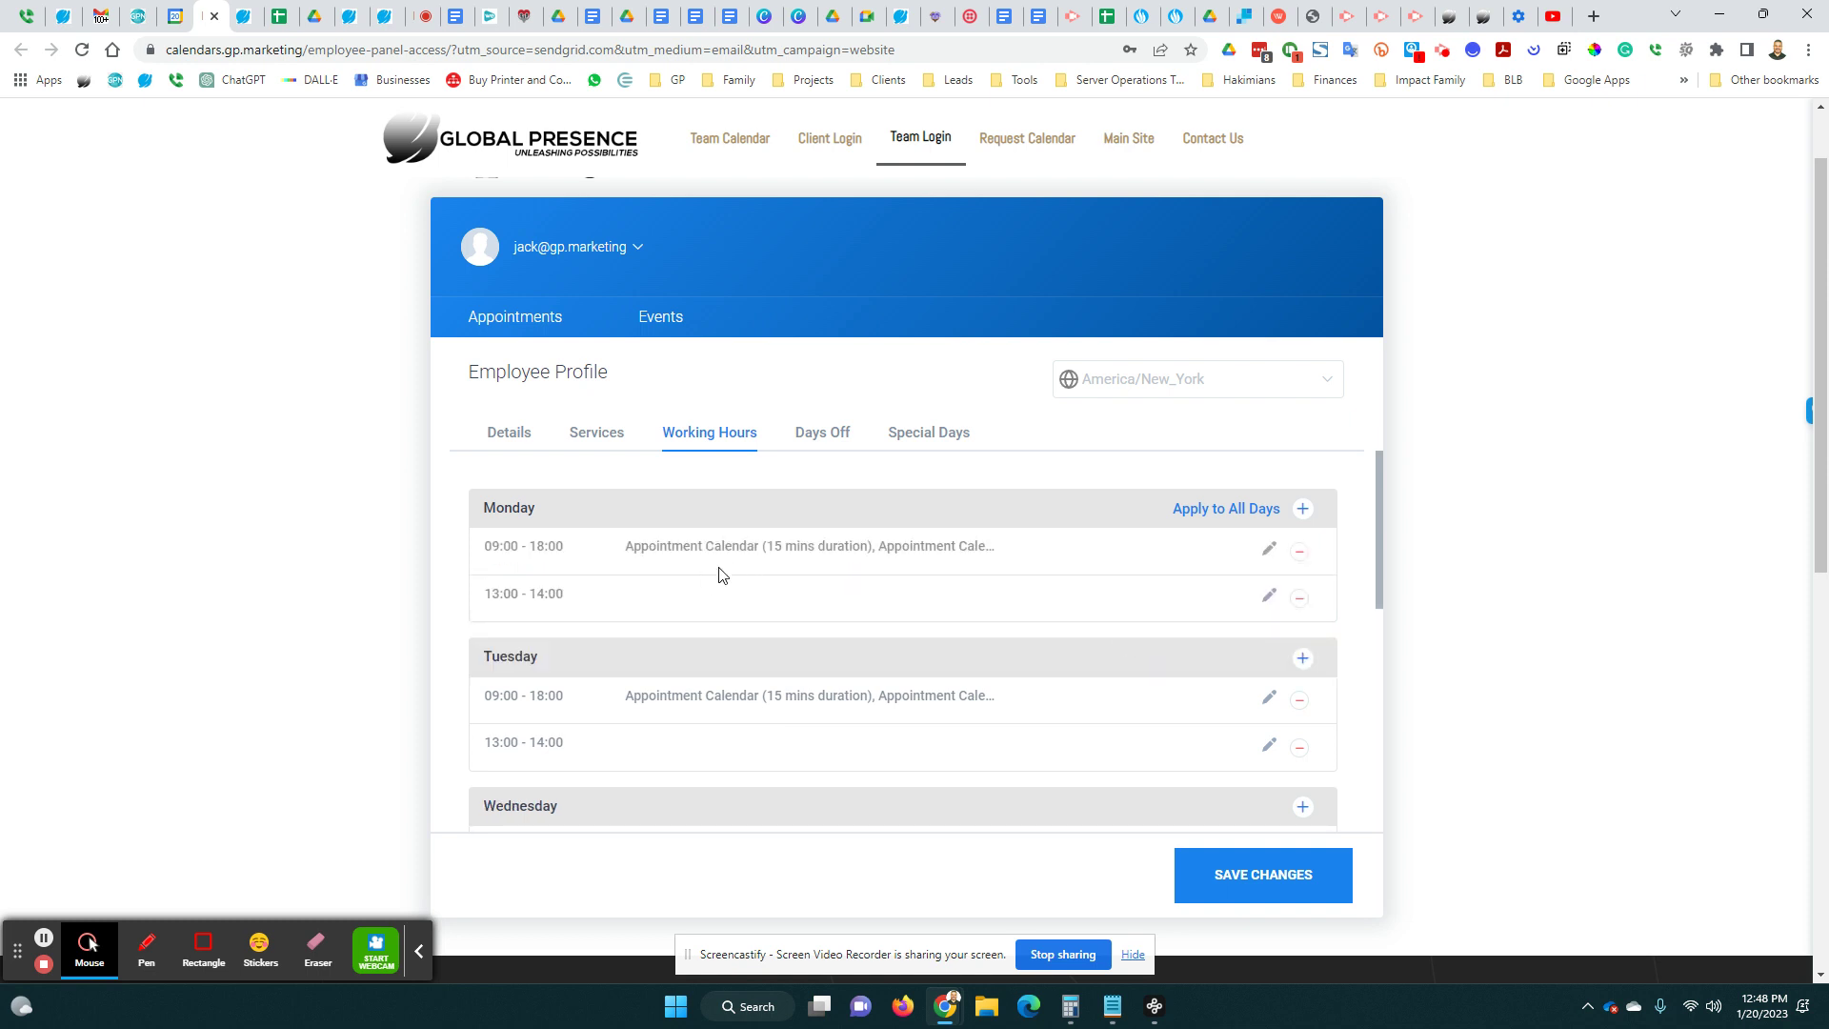
# Read through the full list of services selectable for Monday's 09:00 - 18:00 work hours, and cancel the edit
pyautogui.click(1266, 552)
pyautogui.click(975, 584)
pyautogui.scroll(-3, 1026, 726)
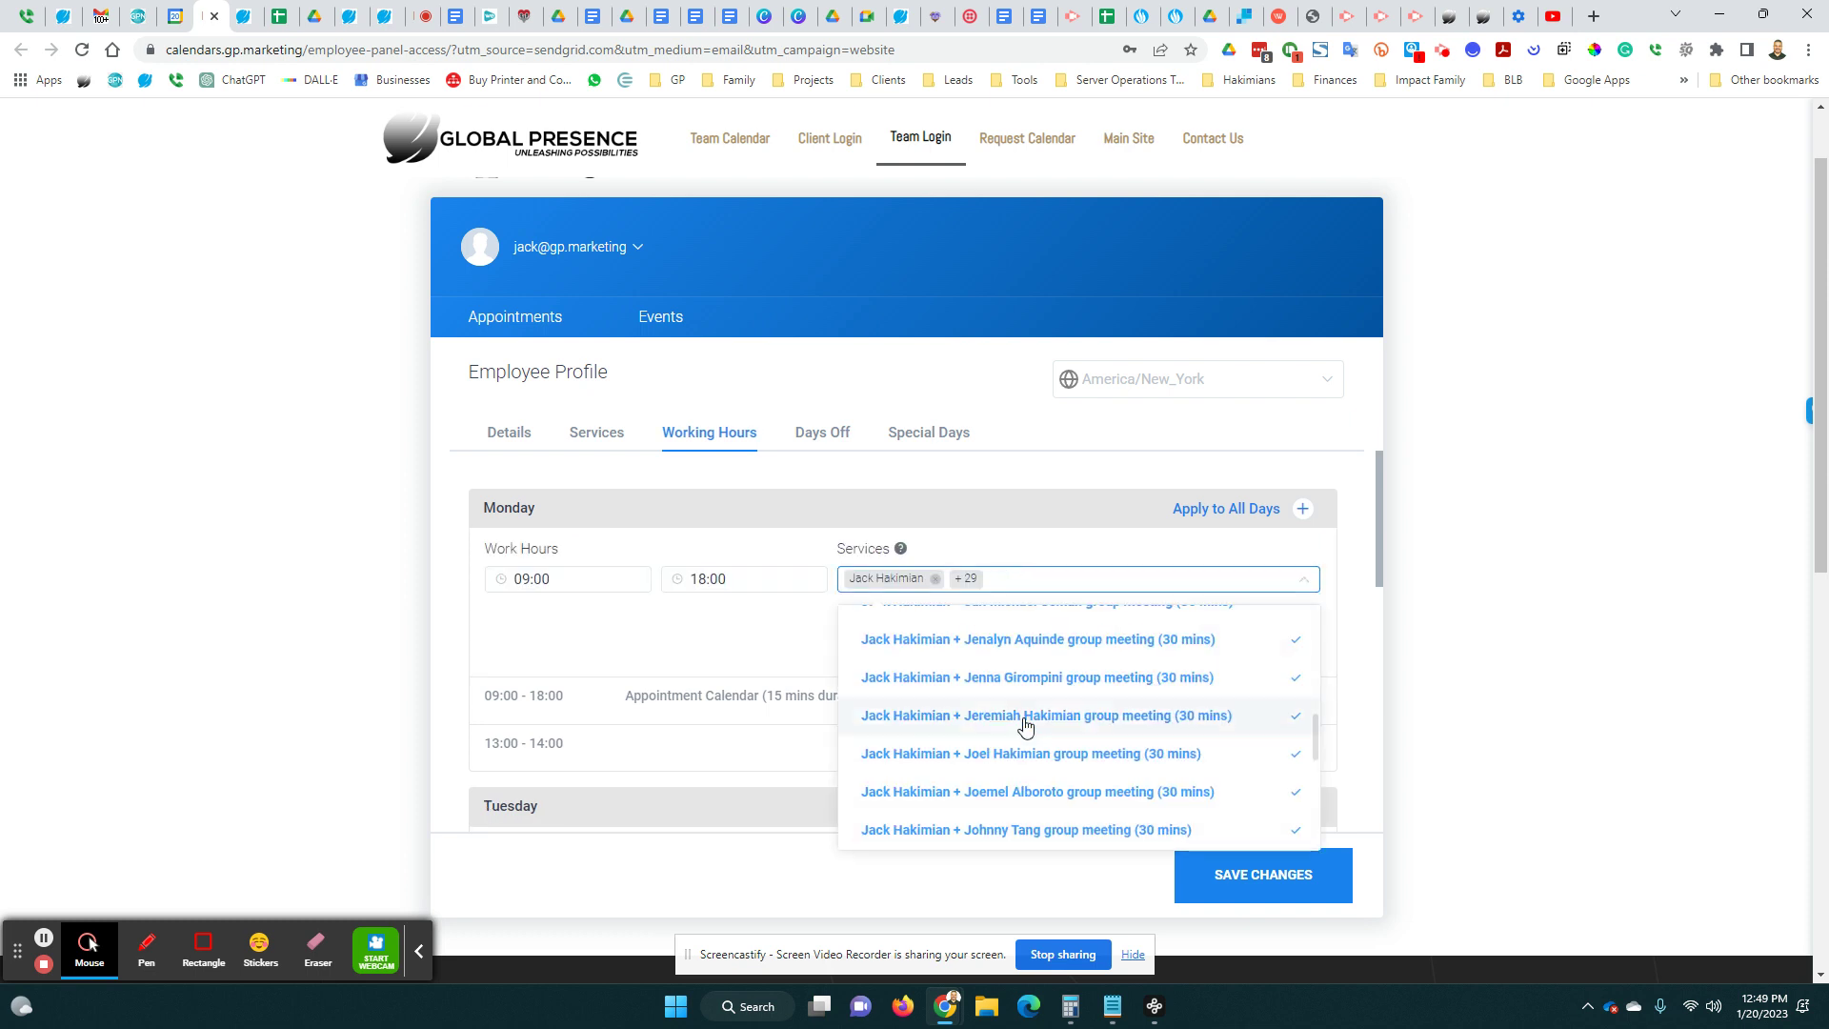
pyautogui.scroll(-5, 982, 757)
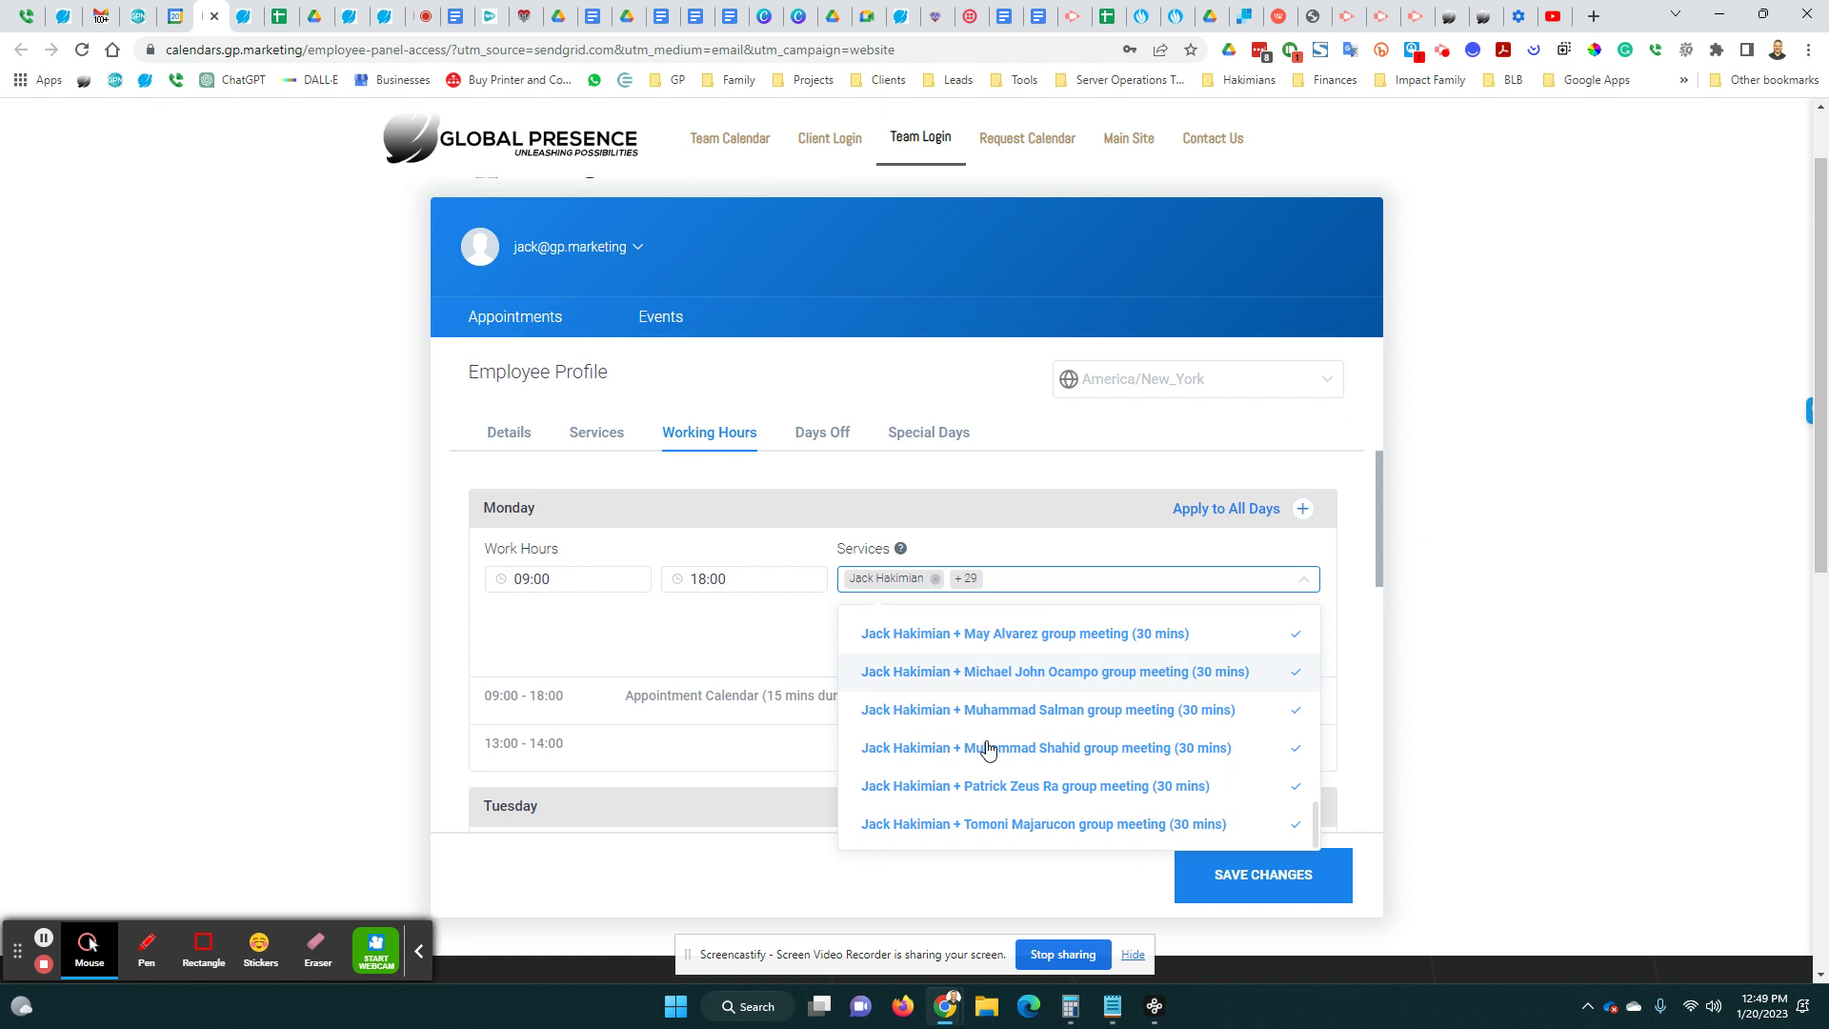
pyautogui.scroll(5, 982, 762)
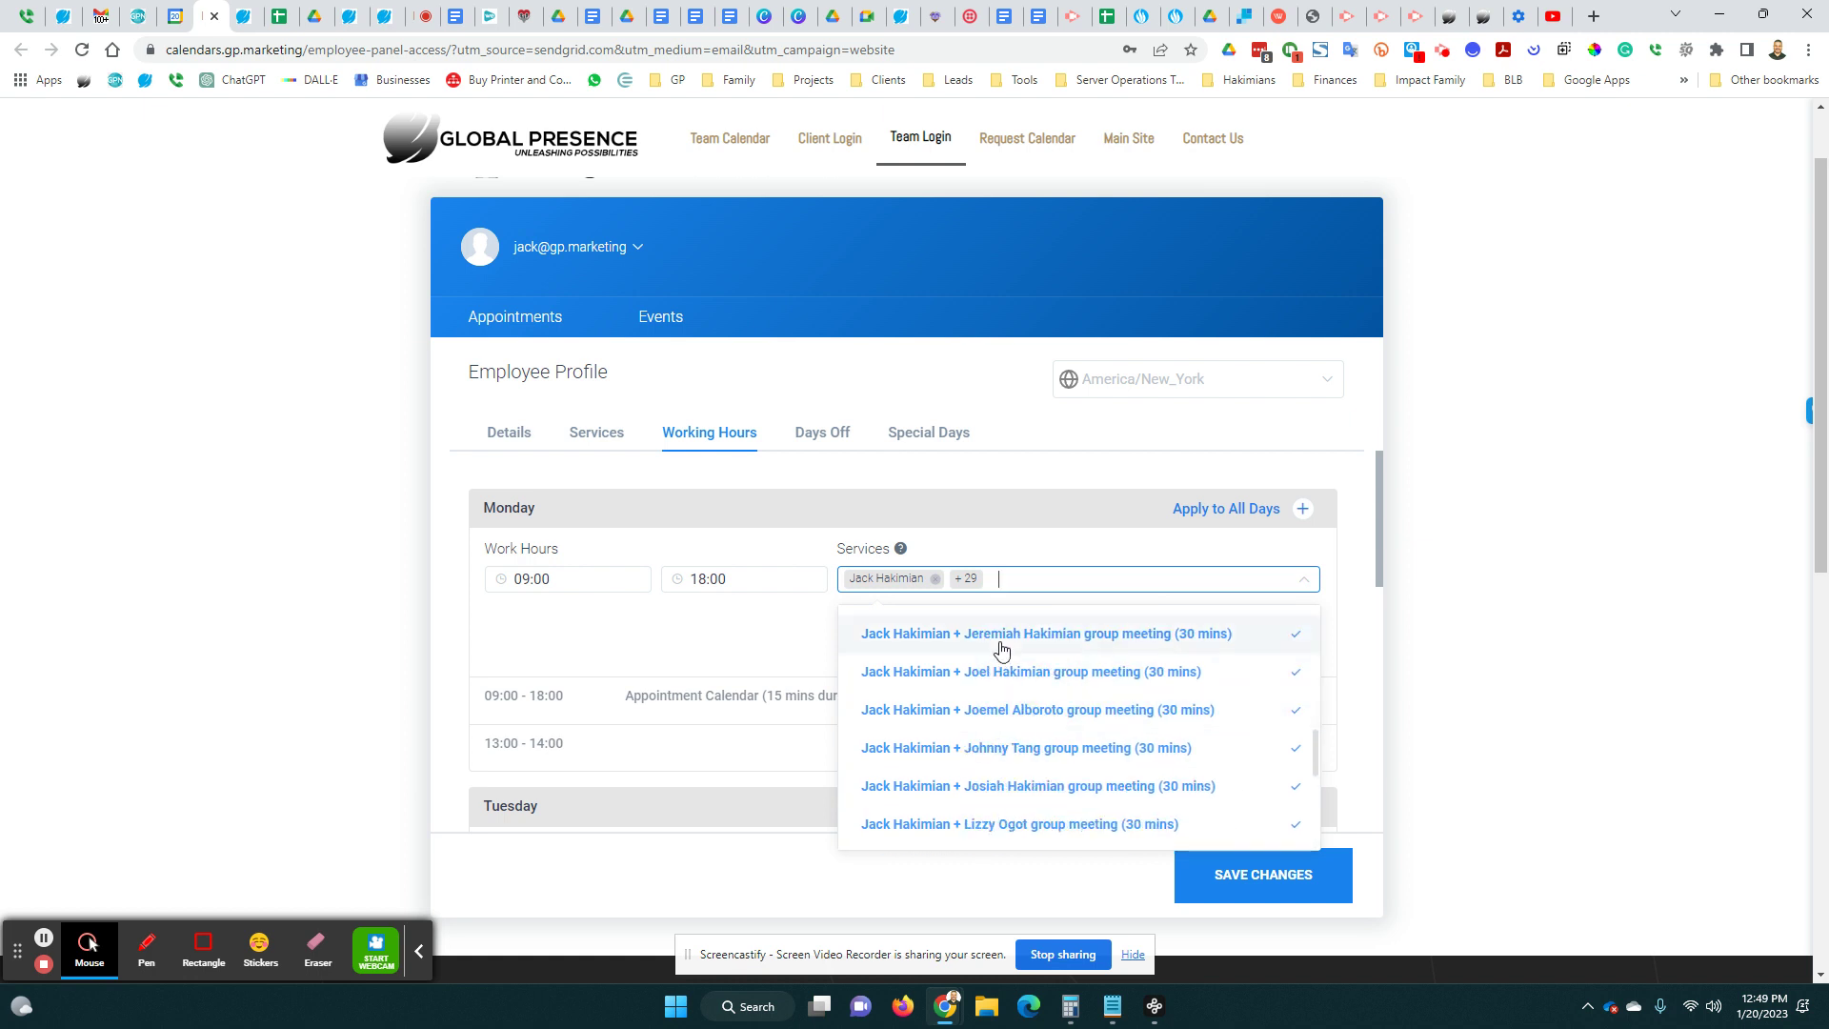
pyautogui.scroll(6, 1013, 726)
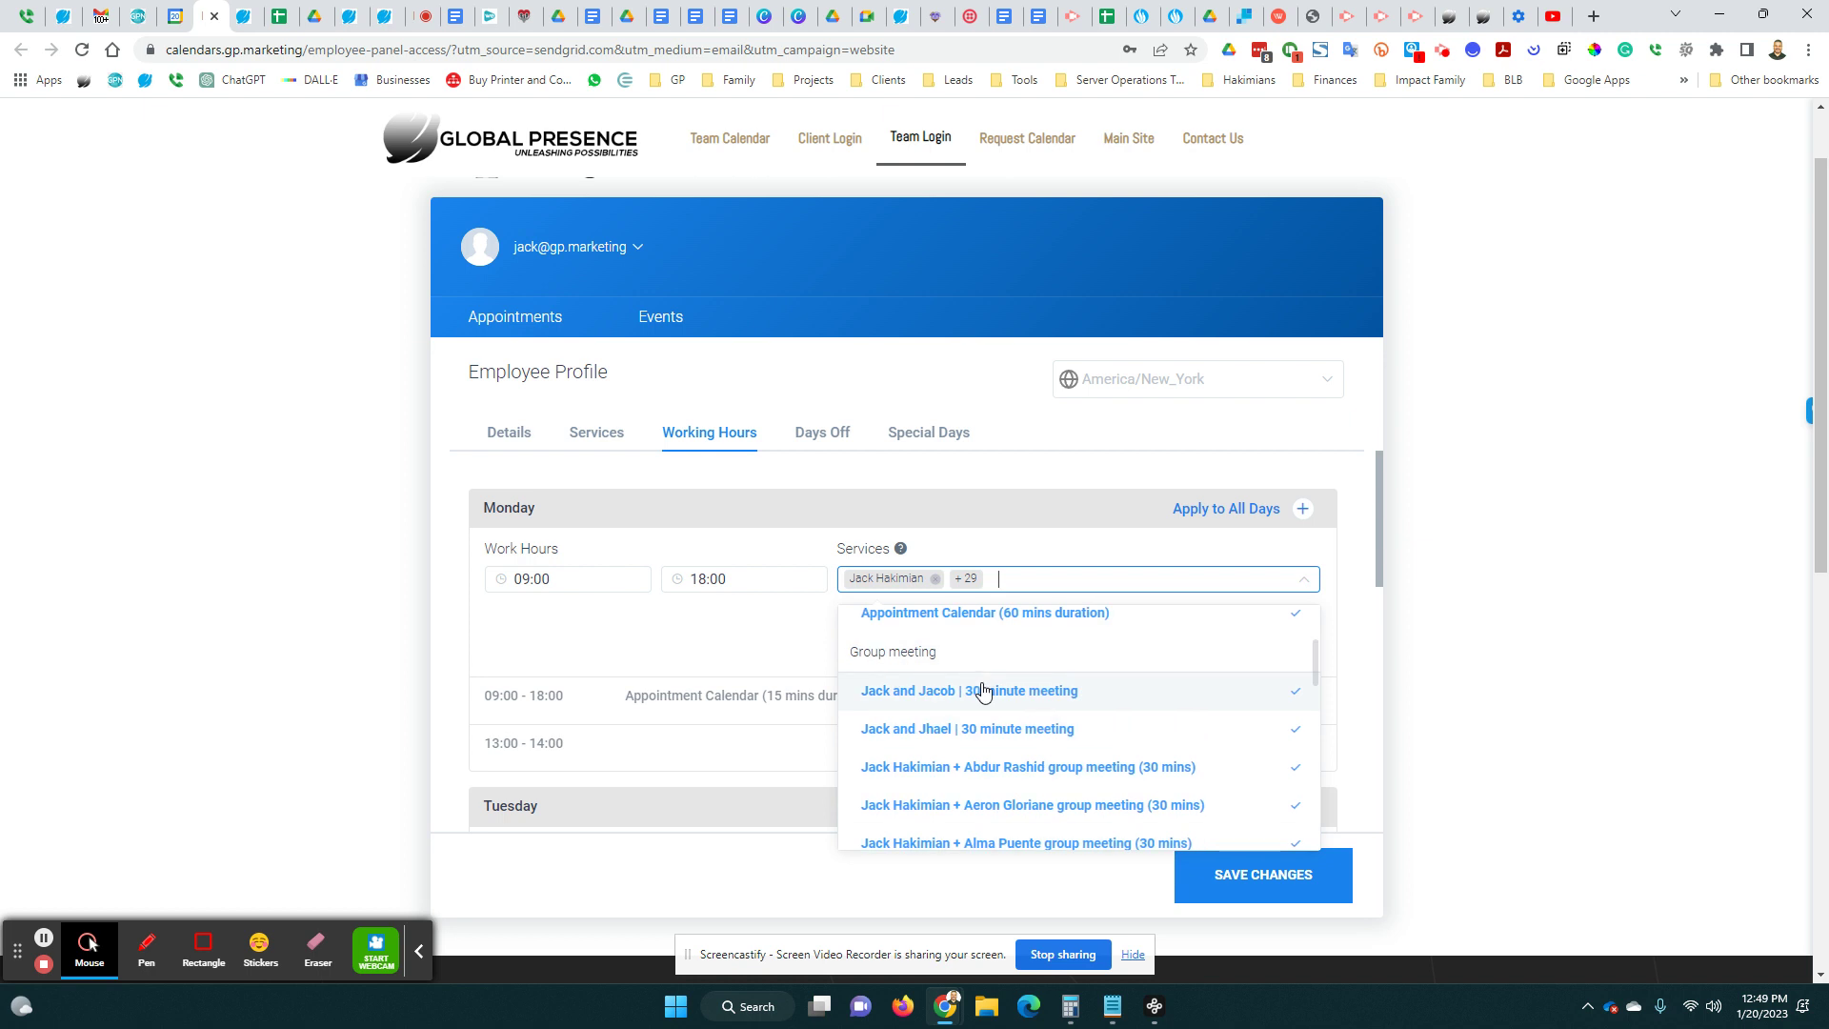
pyautogui.scroll(-3, 982, 762)
pyautogui.scroll(3, 1013, 747)
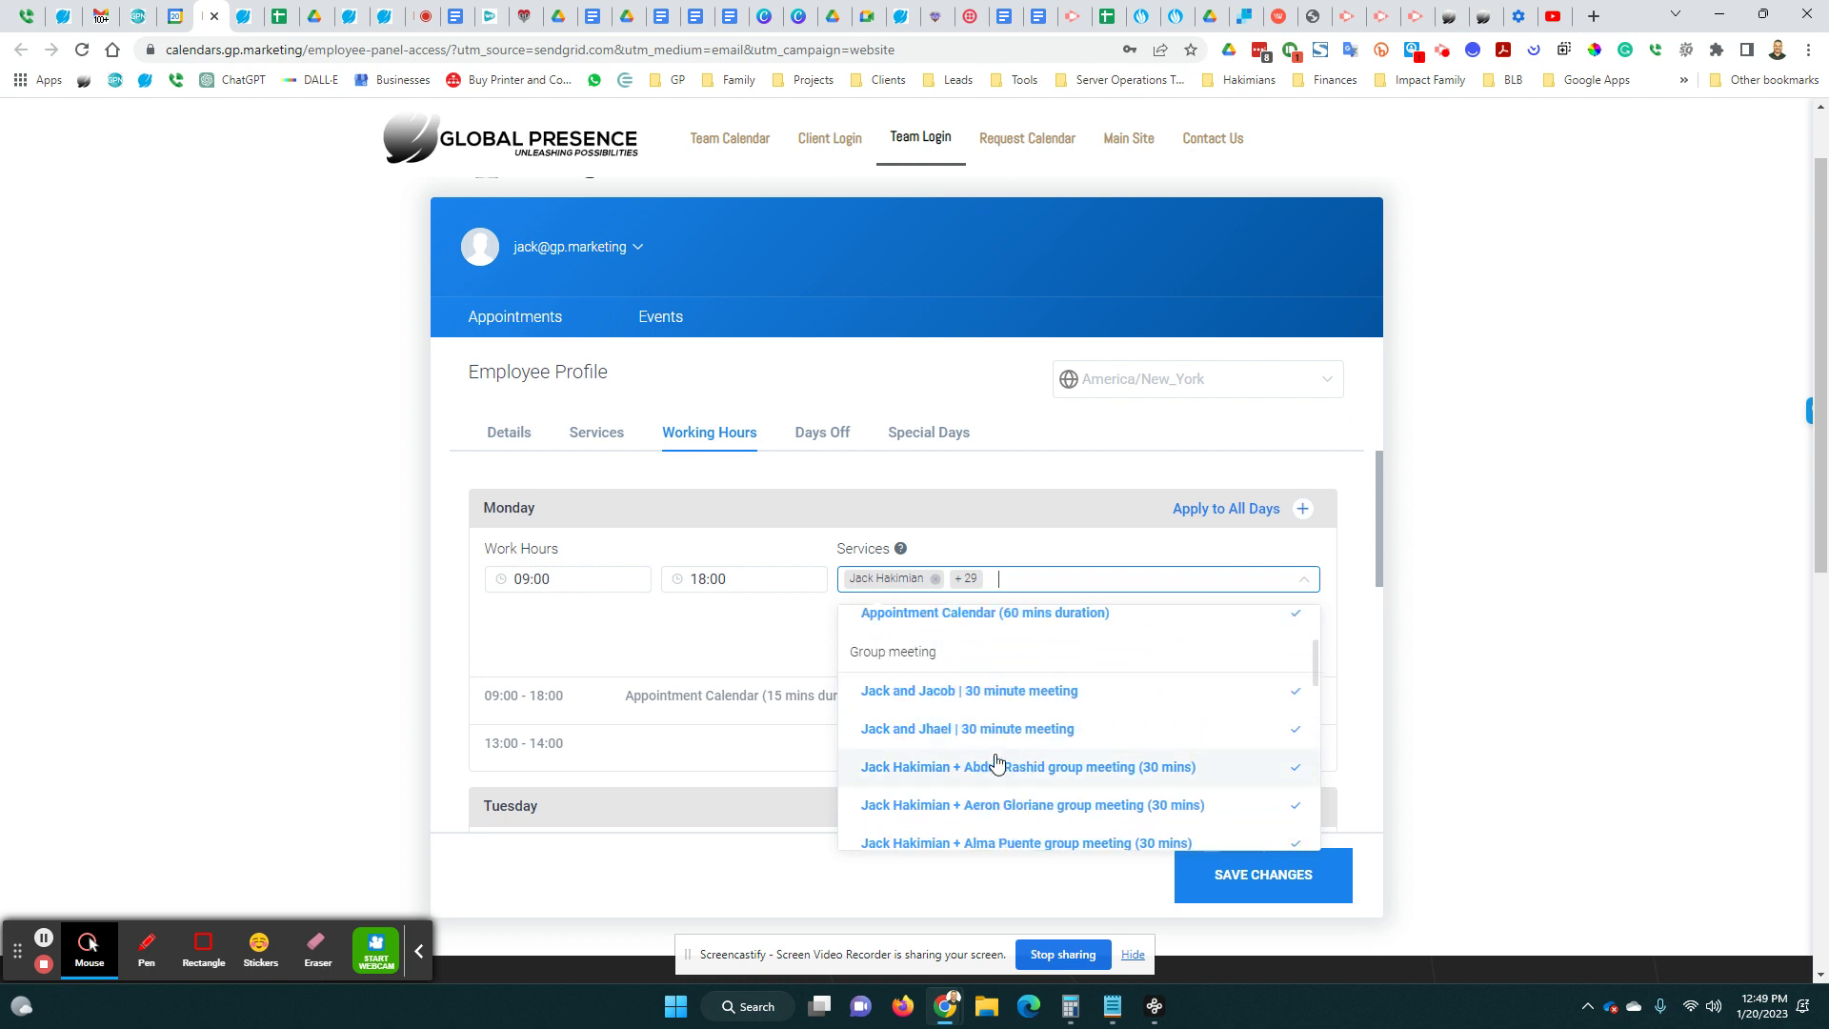
pyautogui.scroll(-3, 1010, 781)
pyautogui.scroll(-5, 1005, 770)
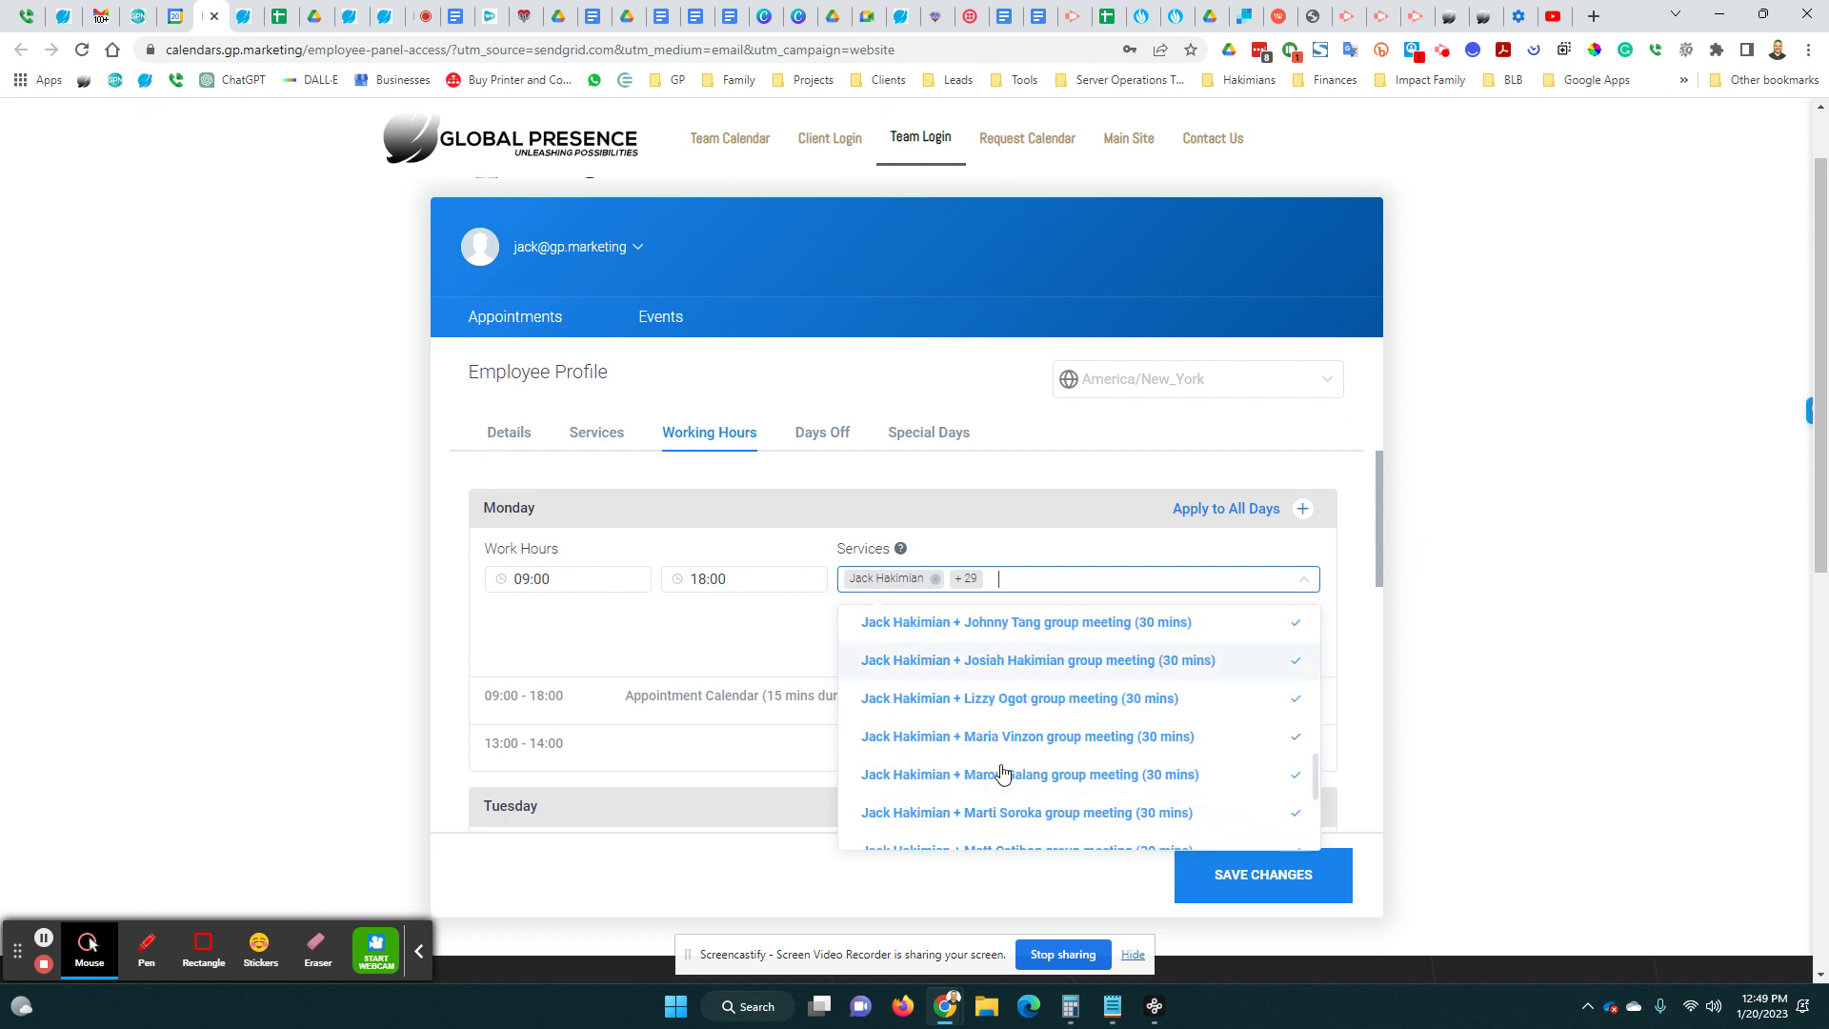
pyautogui.click(760, 655)
pyautogui.scroll(-3, 739, 665)
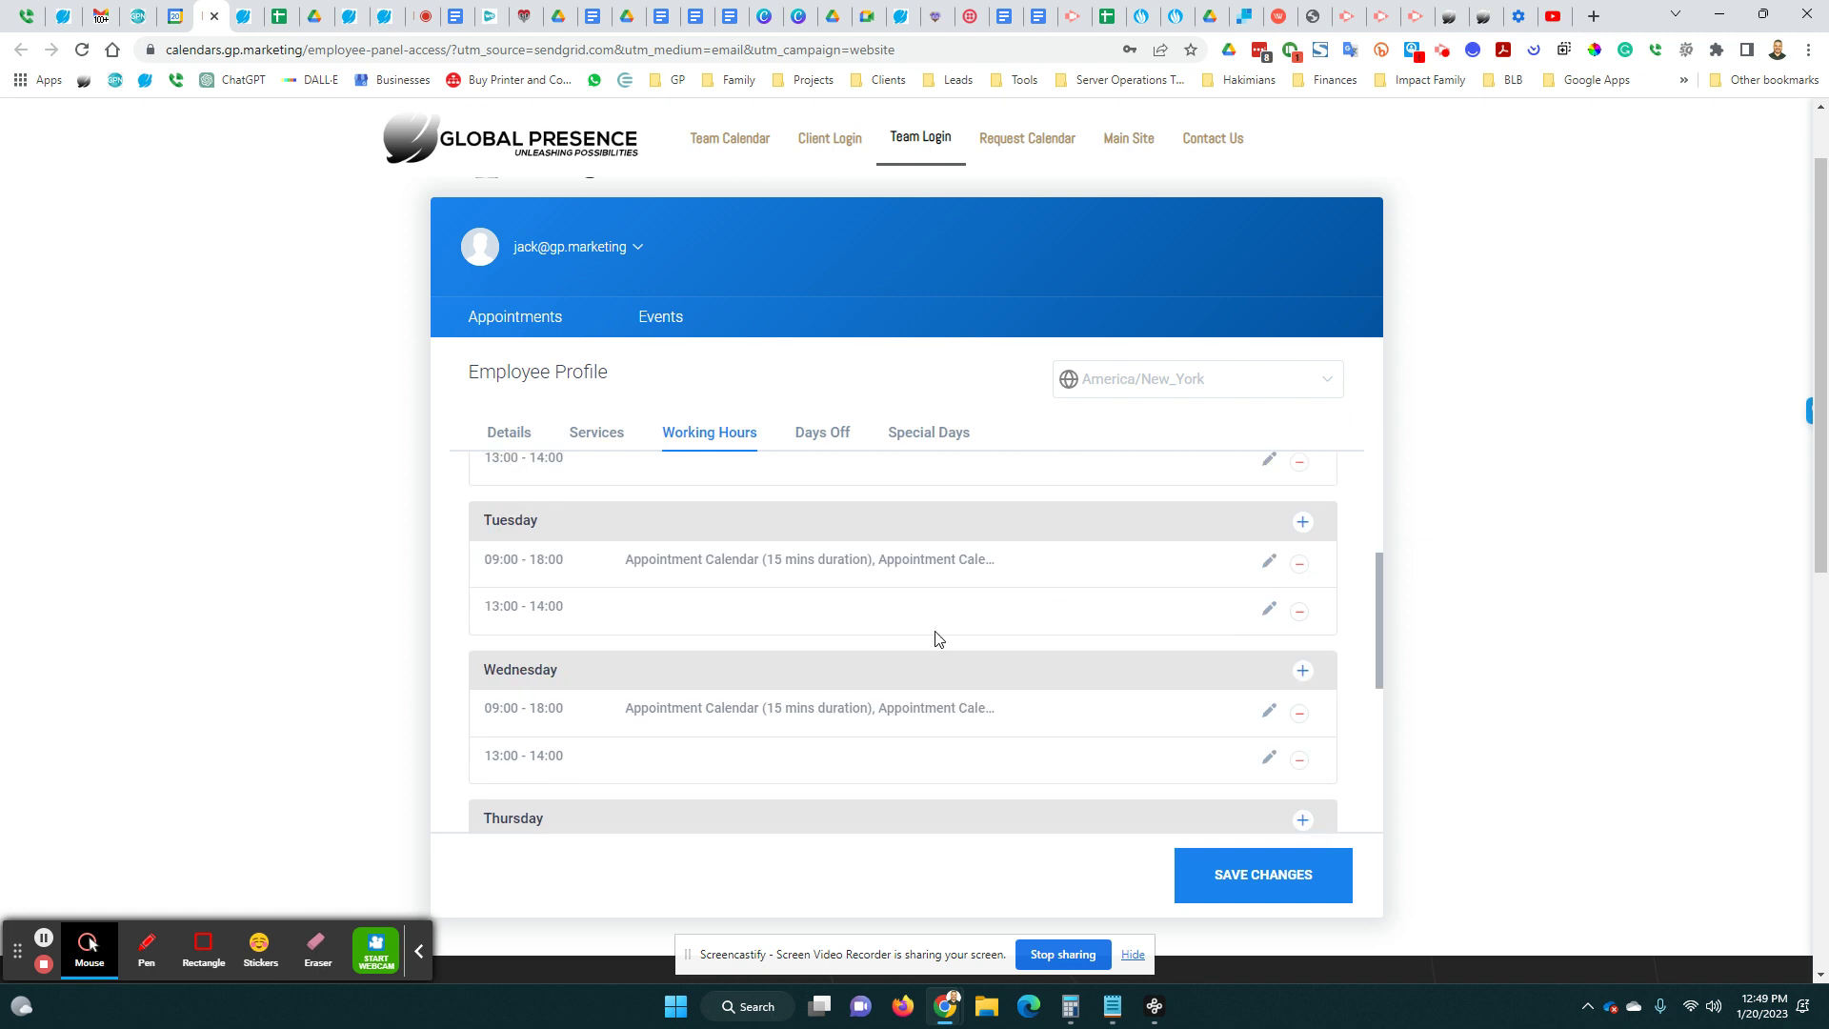
pyautogui.scroll(5, 935, 637)
pyautogui.click(1131, 736)
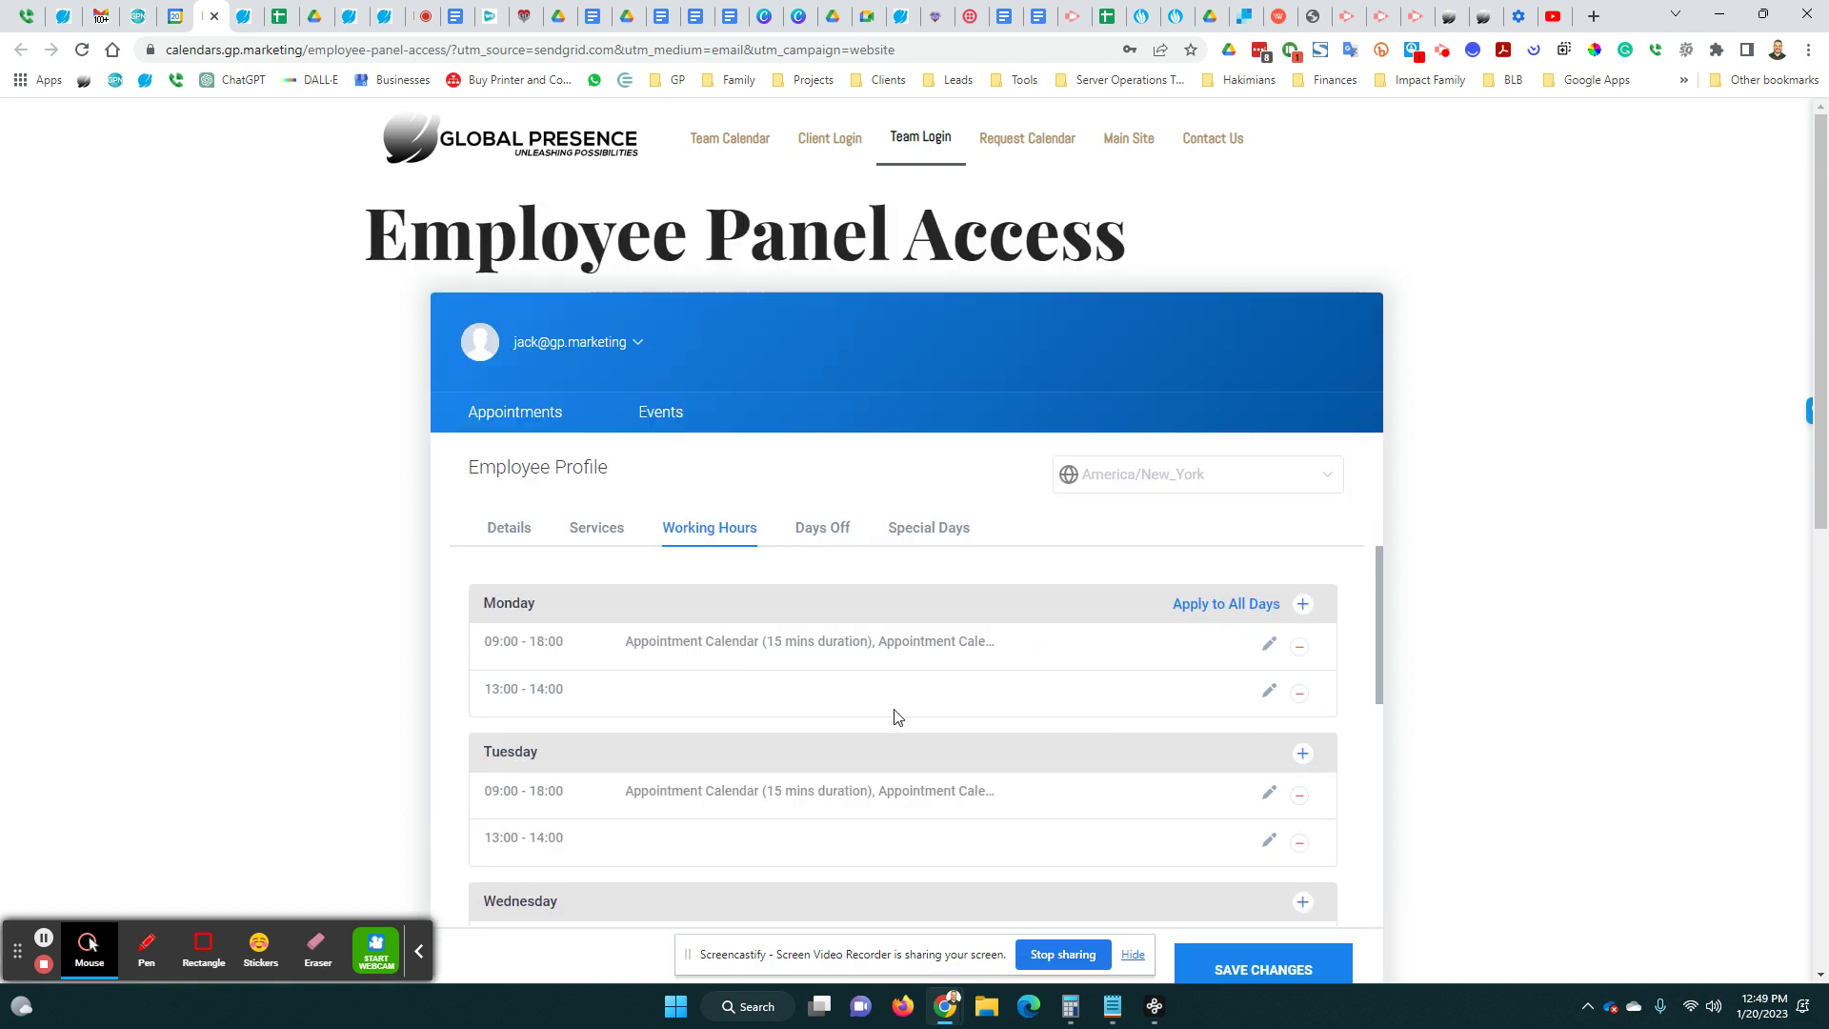
# Look over the working hours of every weekday through Saturday and Sunday
pyautogui.scroll(-2, 895, 717)
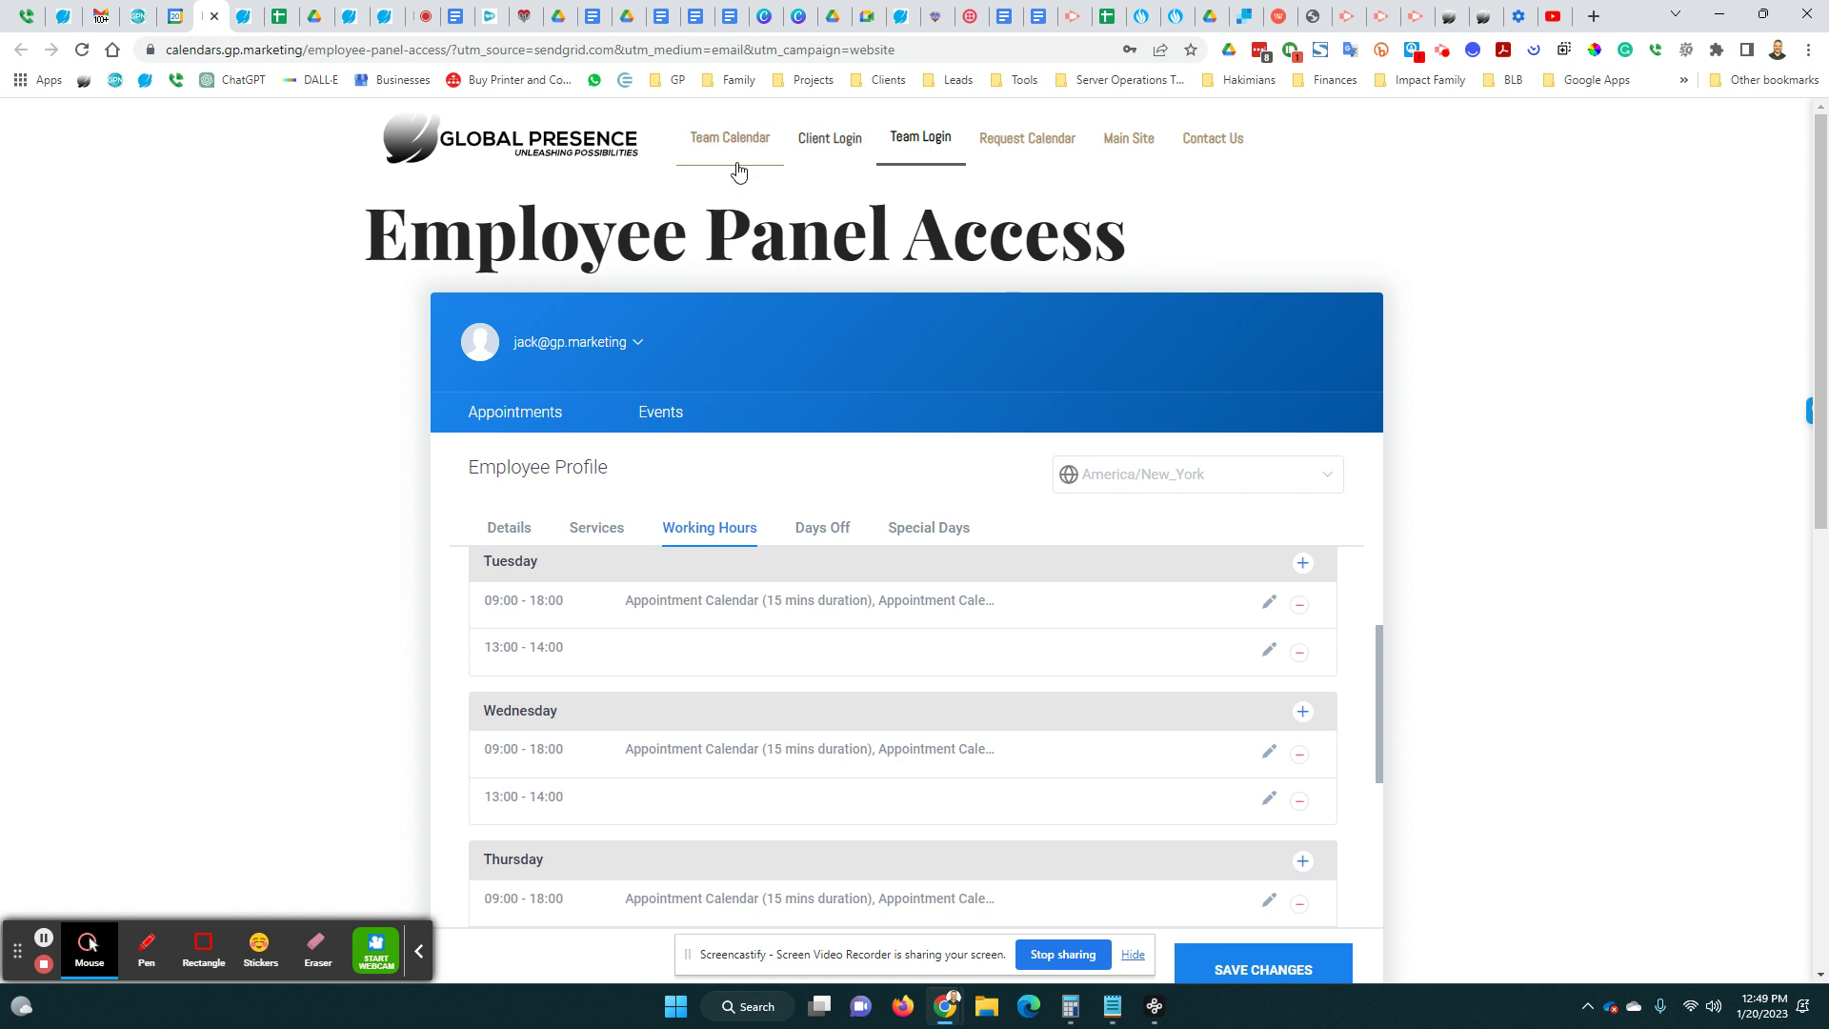
pyautogui.scroll(-3, 705, 619)
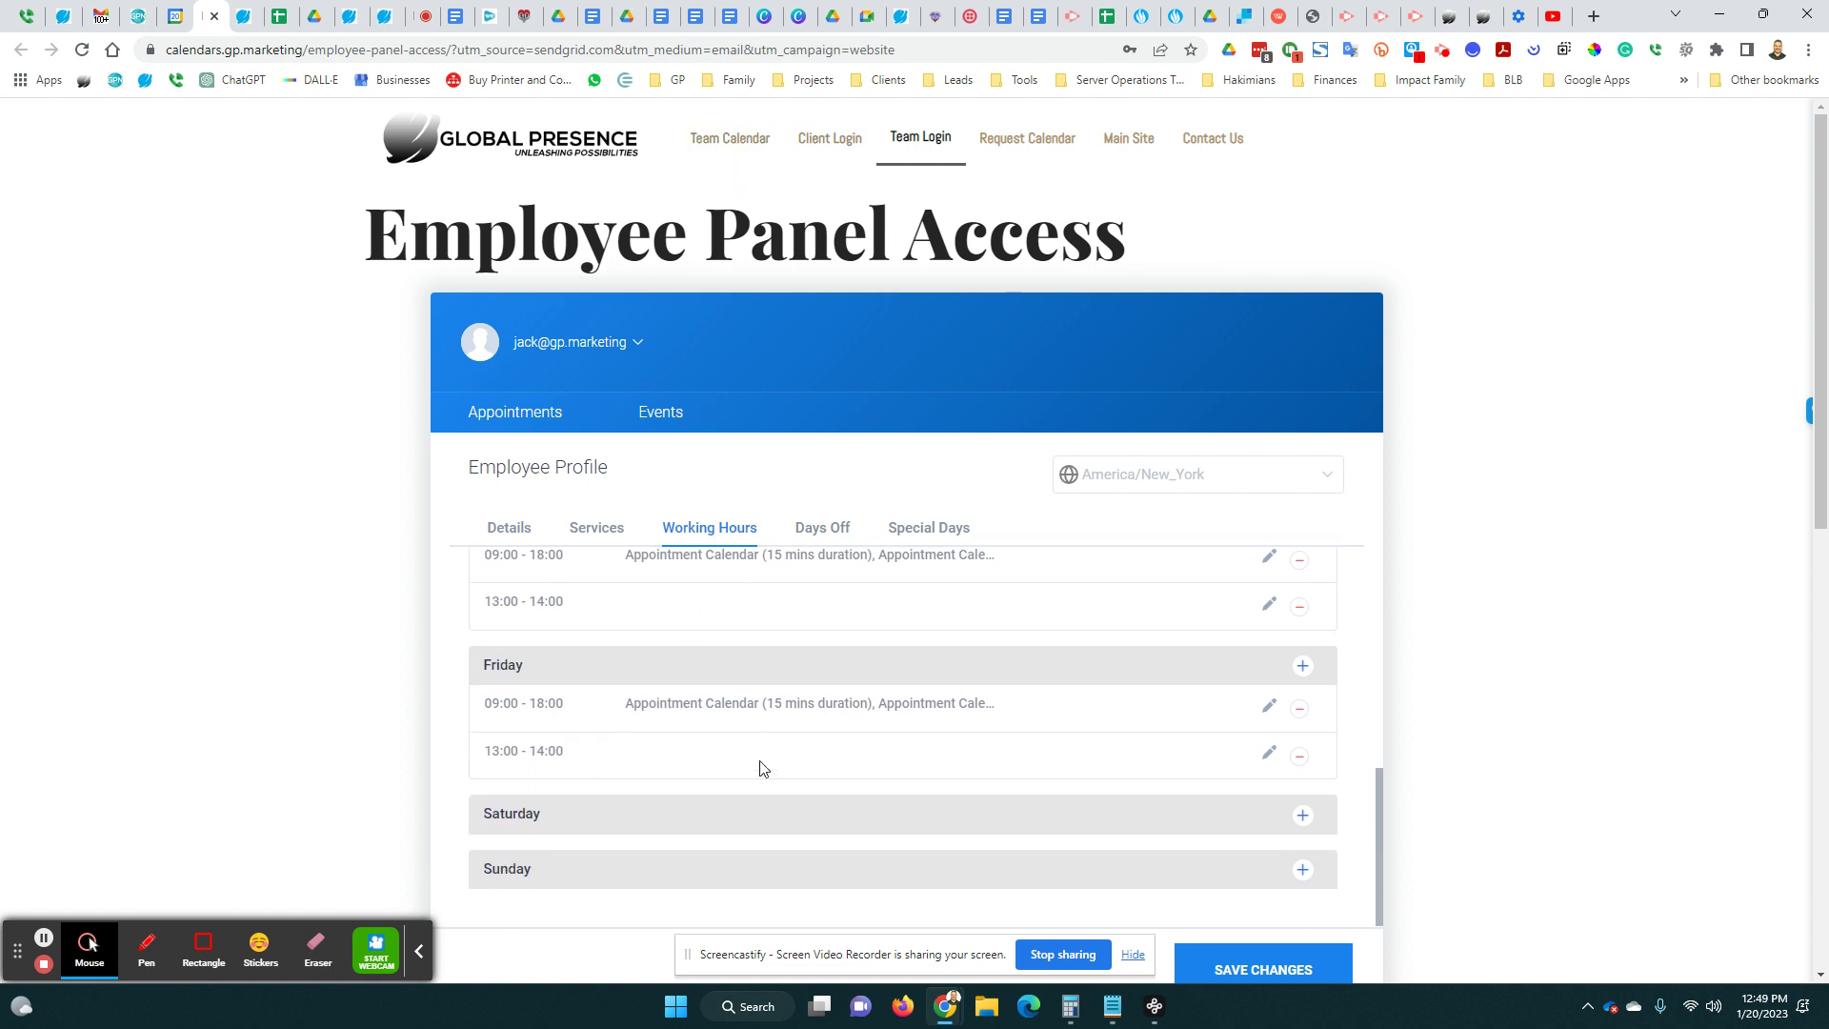
pyautogui.scroll(4, 767, 686)
# Review which Book a meeting and Group meeting services are enabled in the employee profile
pyautogui.click(600, 528)
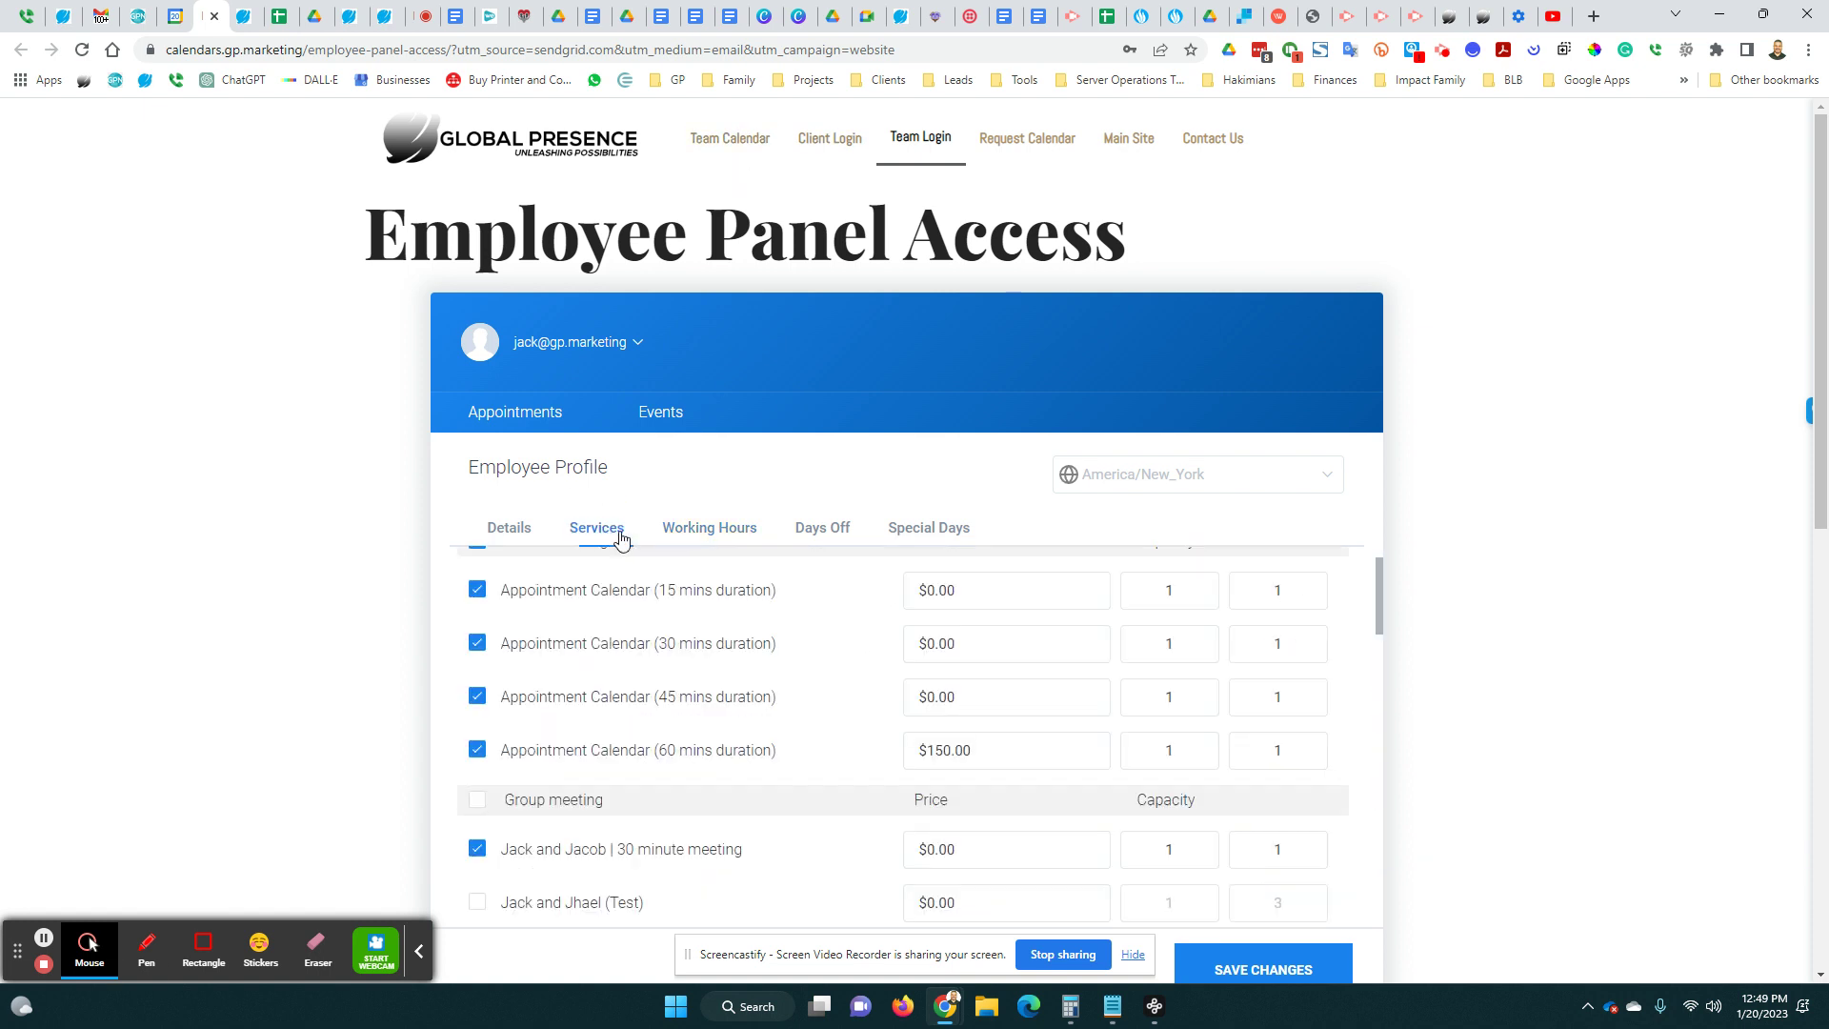
pyautogui.scroll(1, 681, 666)
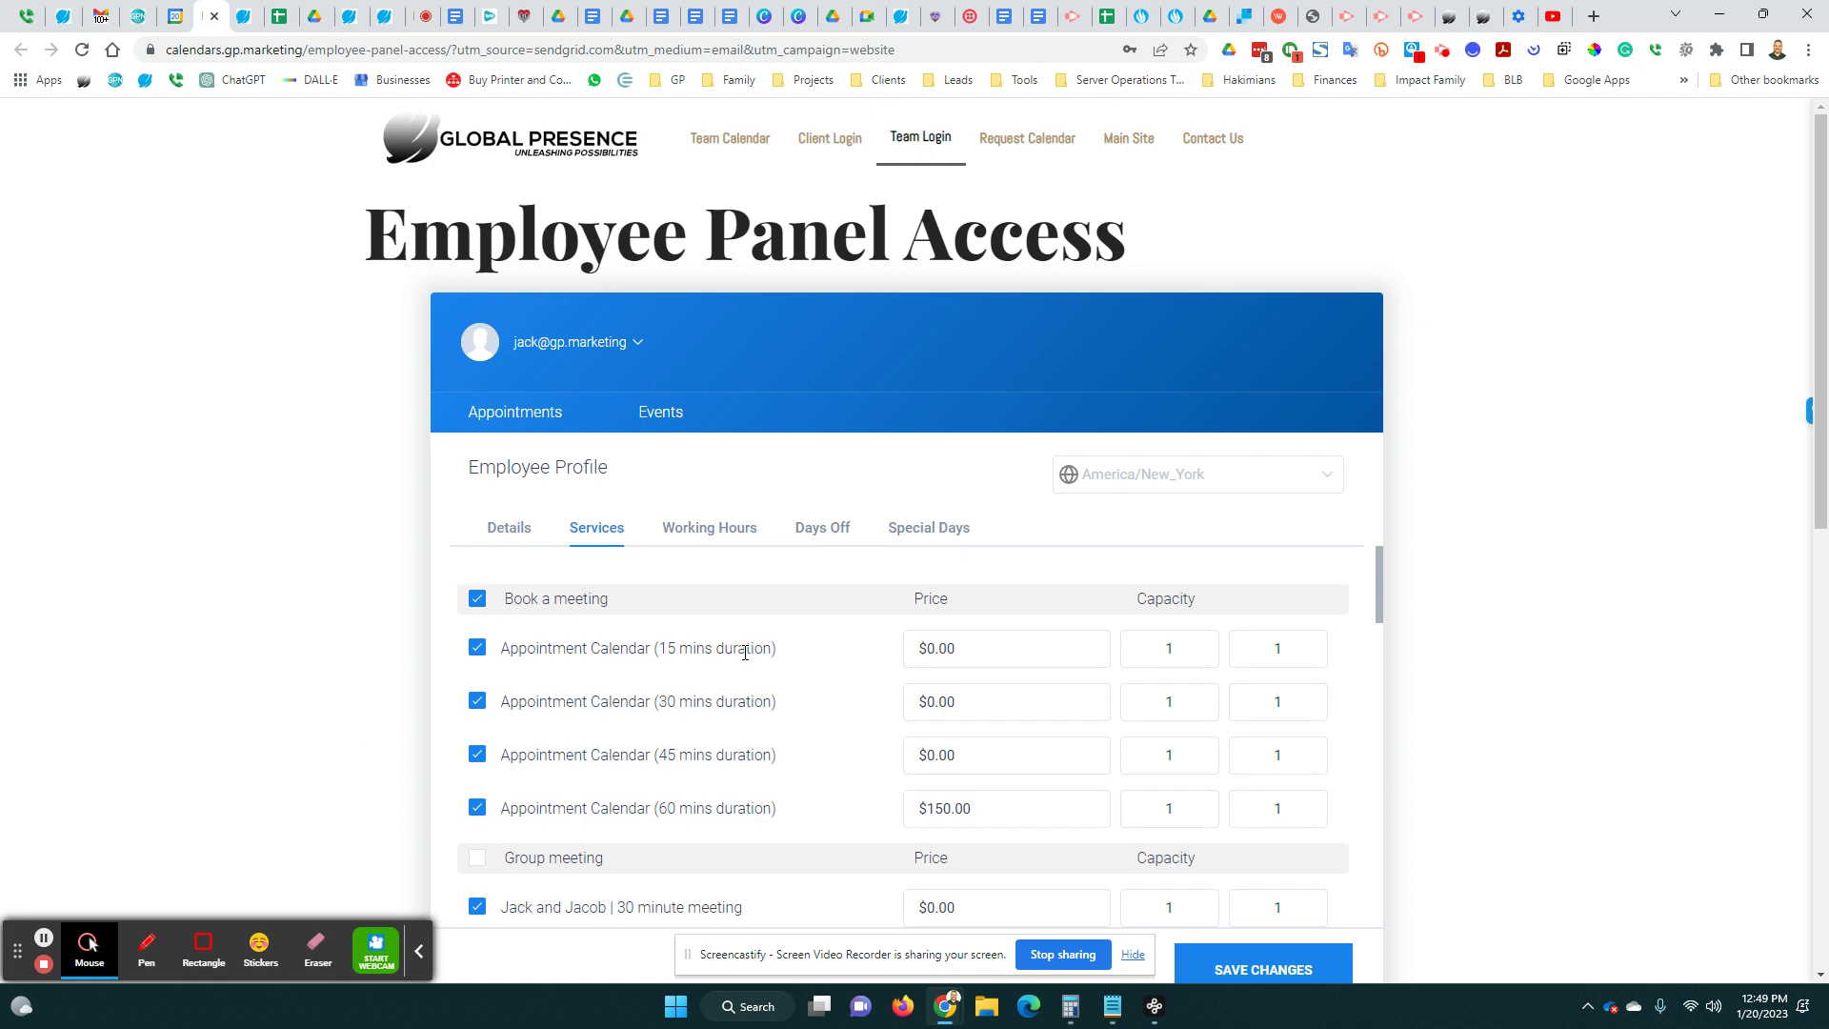
pyautogui.scroll(-3, 704, 712)
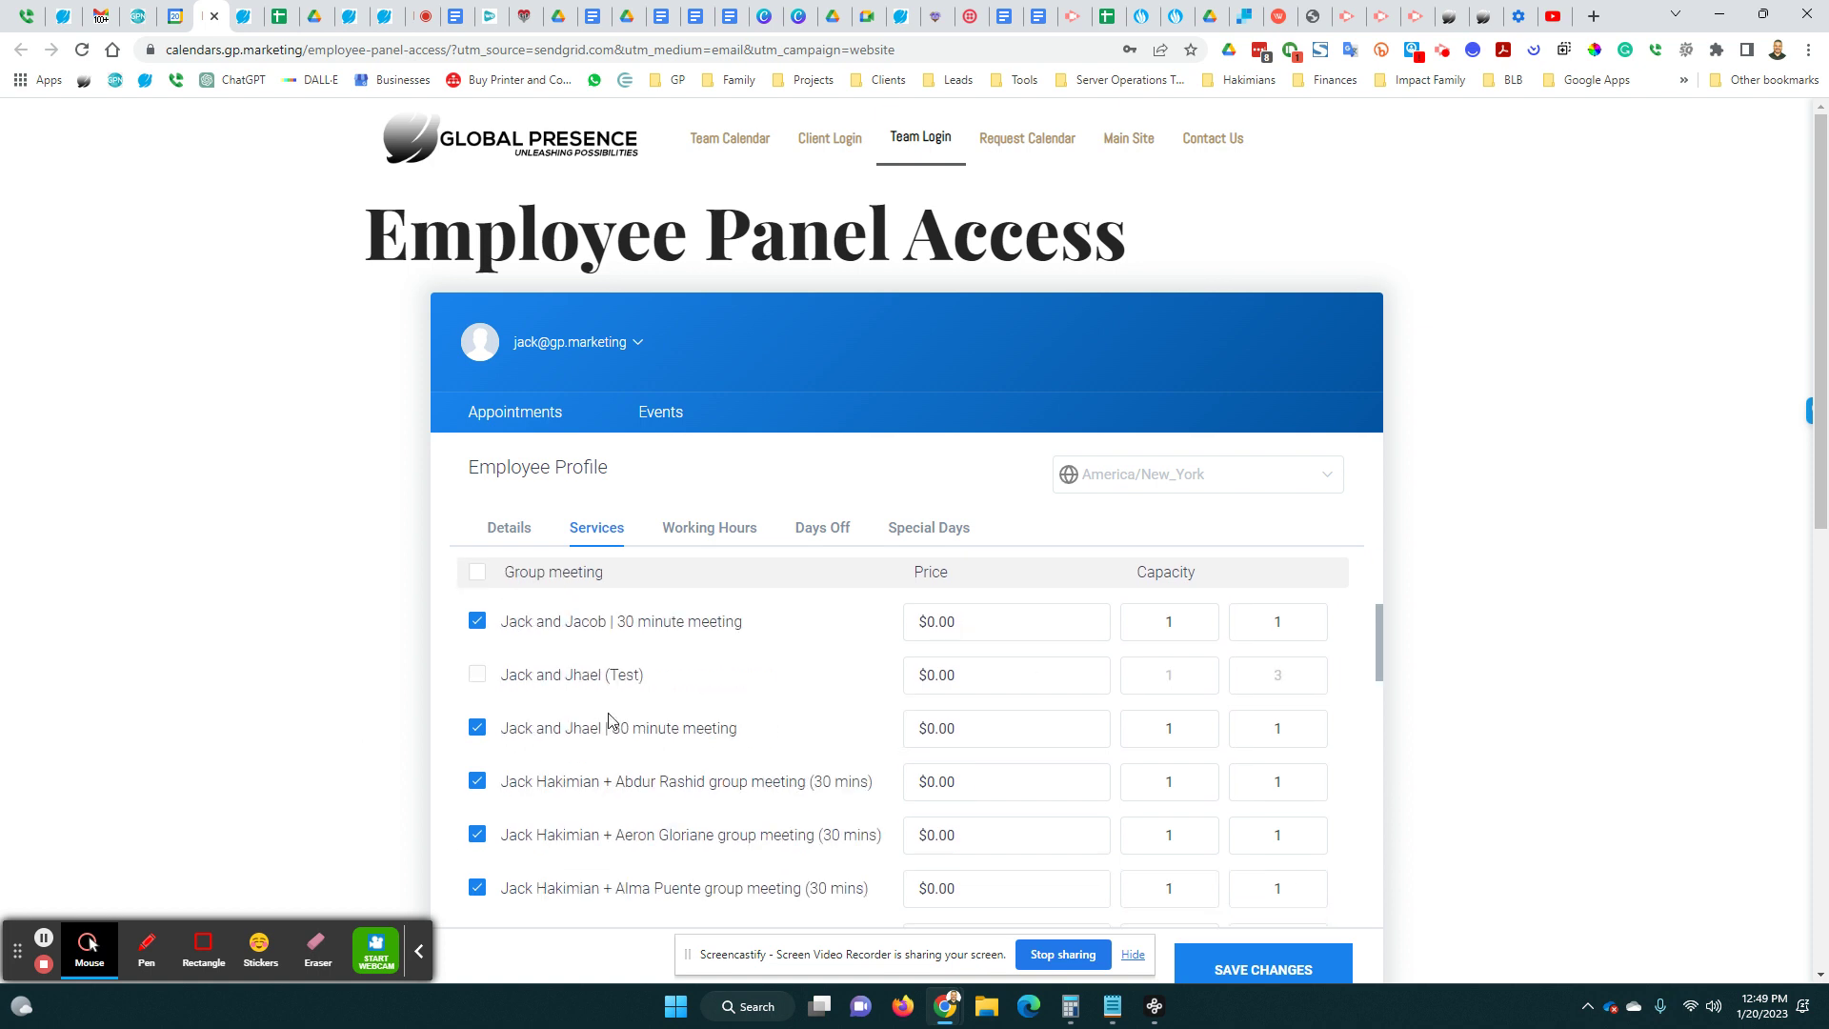
pyautogui.scroll(-10, 646, 728)
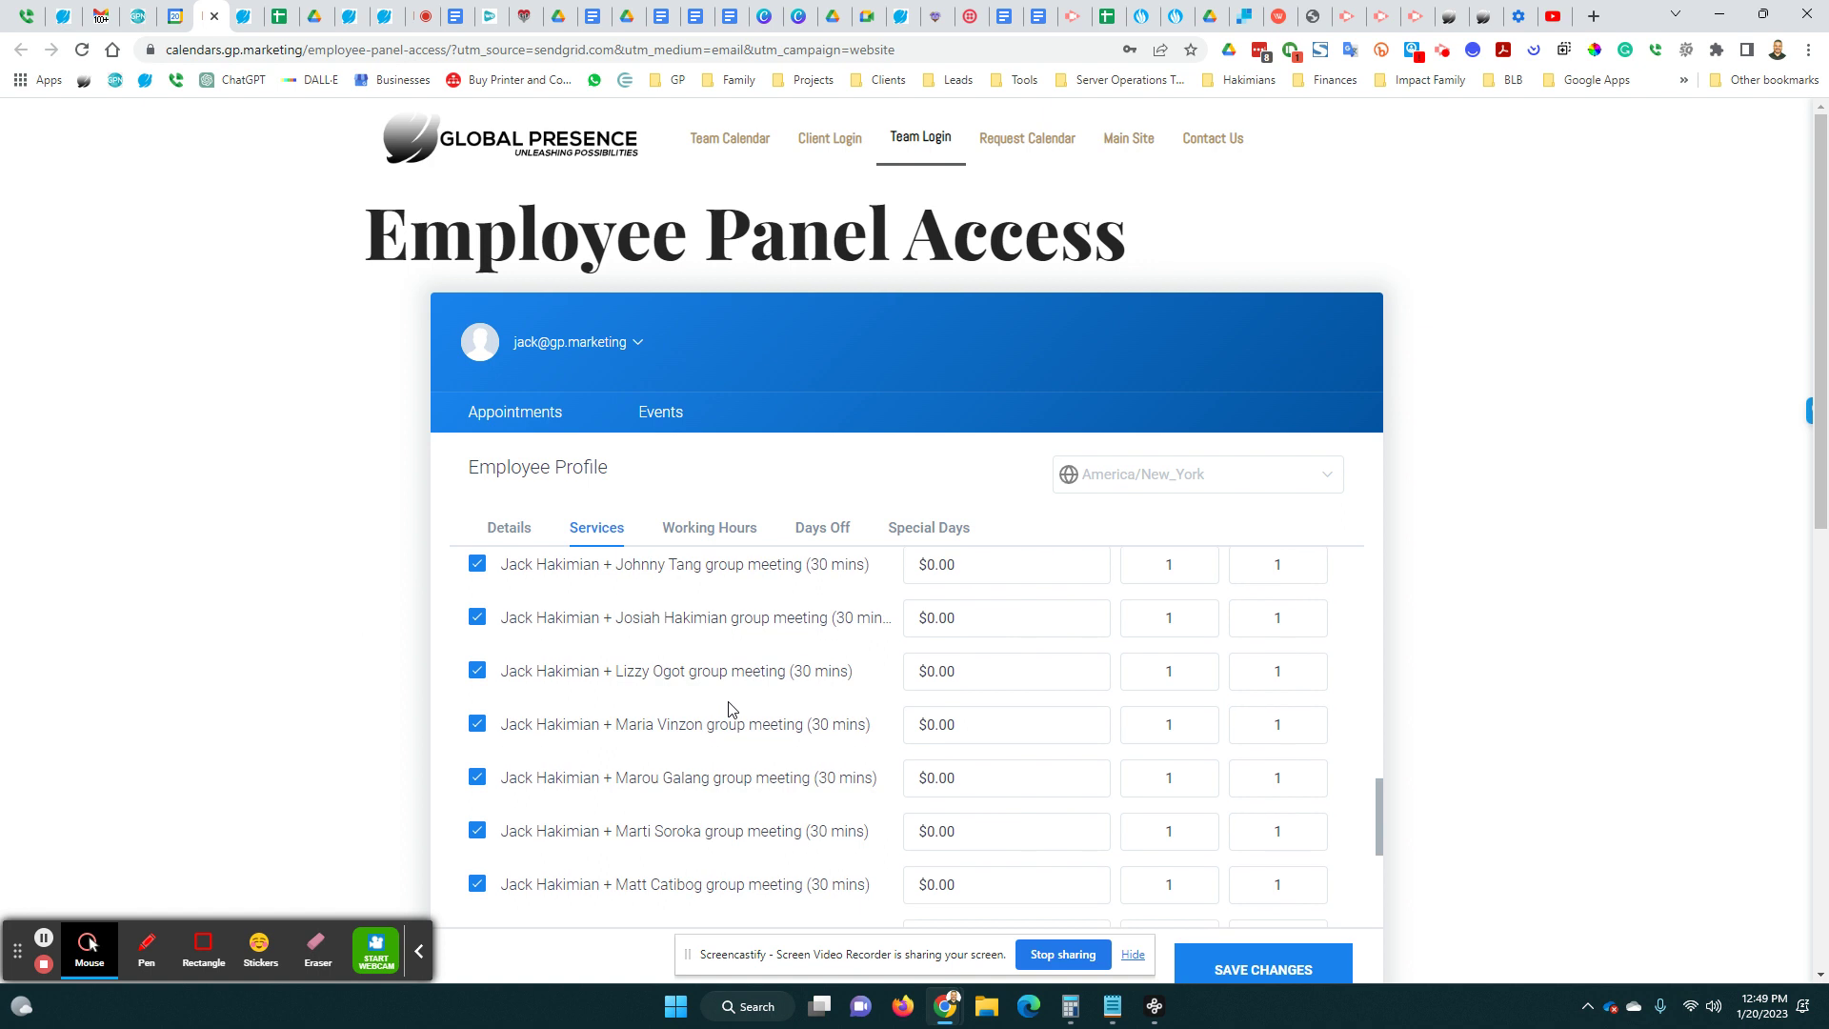
pyautogui.scroll(-8, 729, 727)
pyautogui.scroll(12, 729, 722)
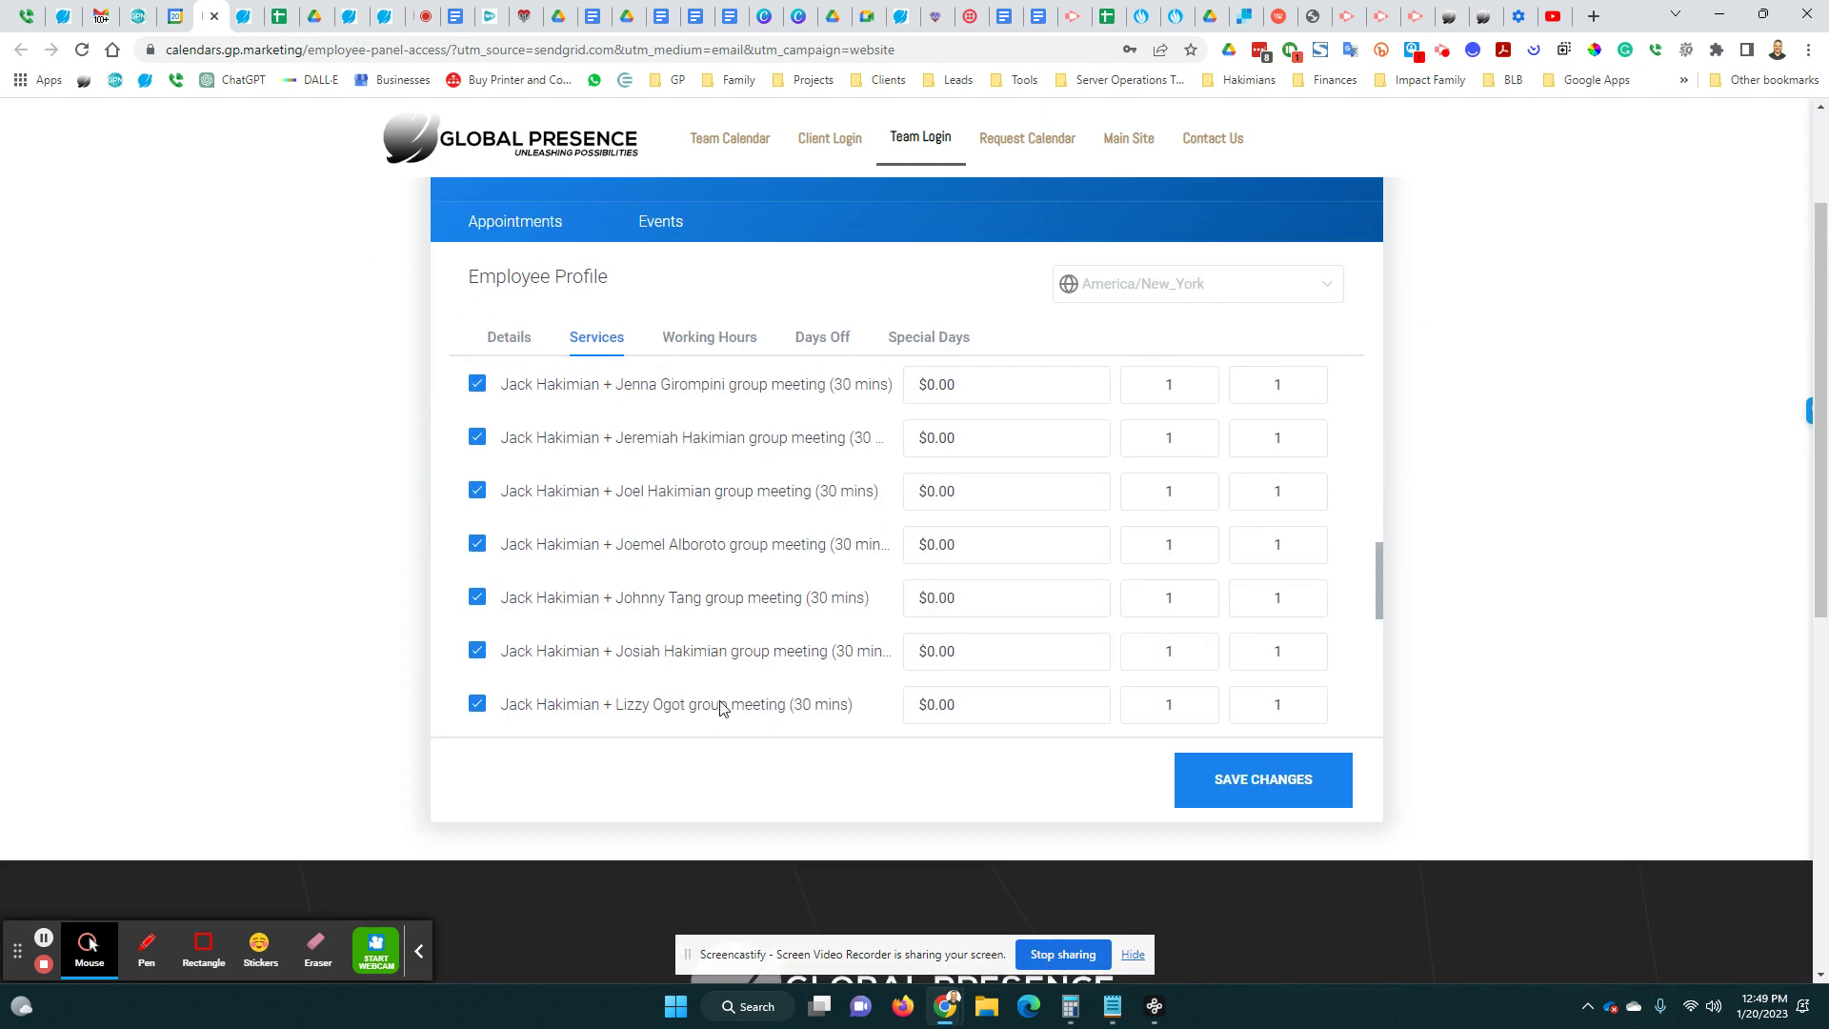
pyautogui.scroll(10, 727, 708)
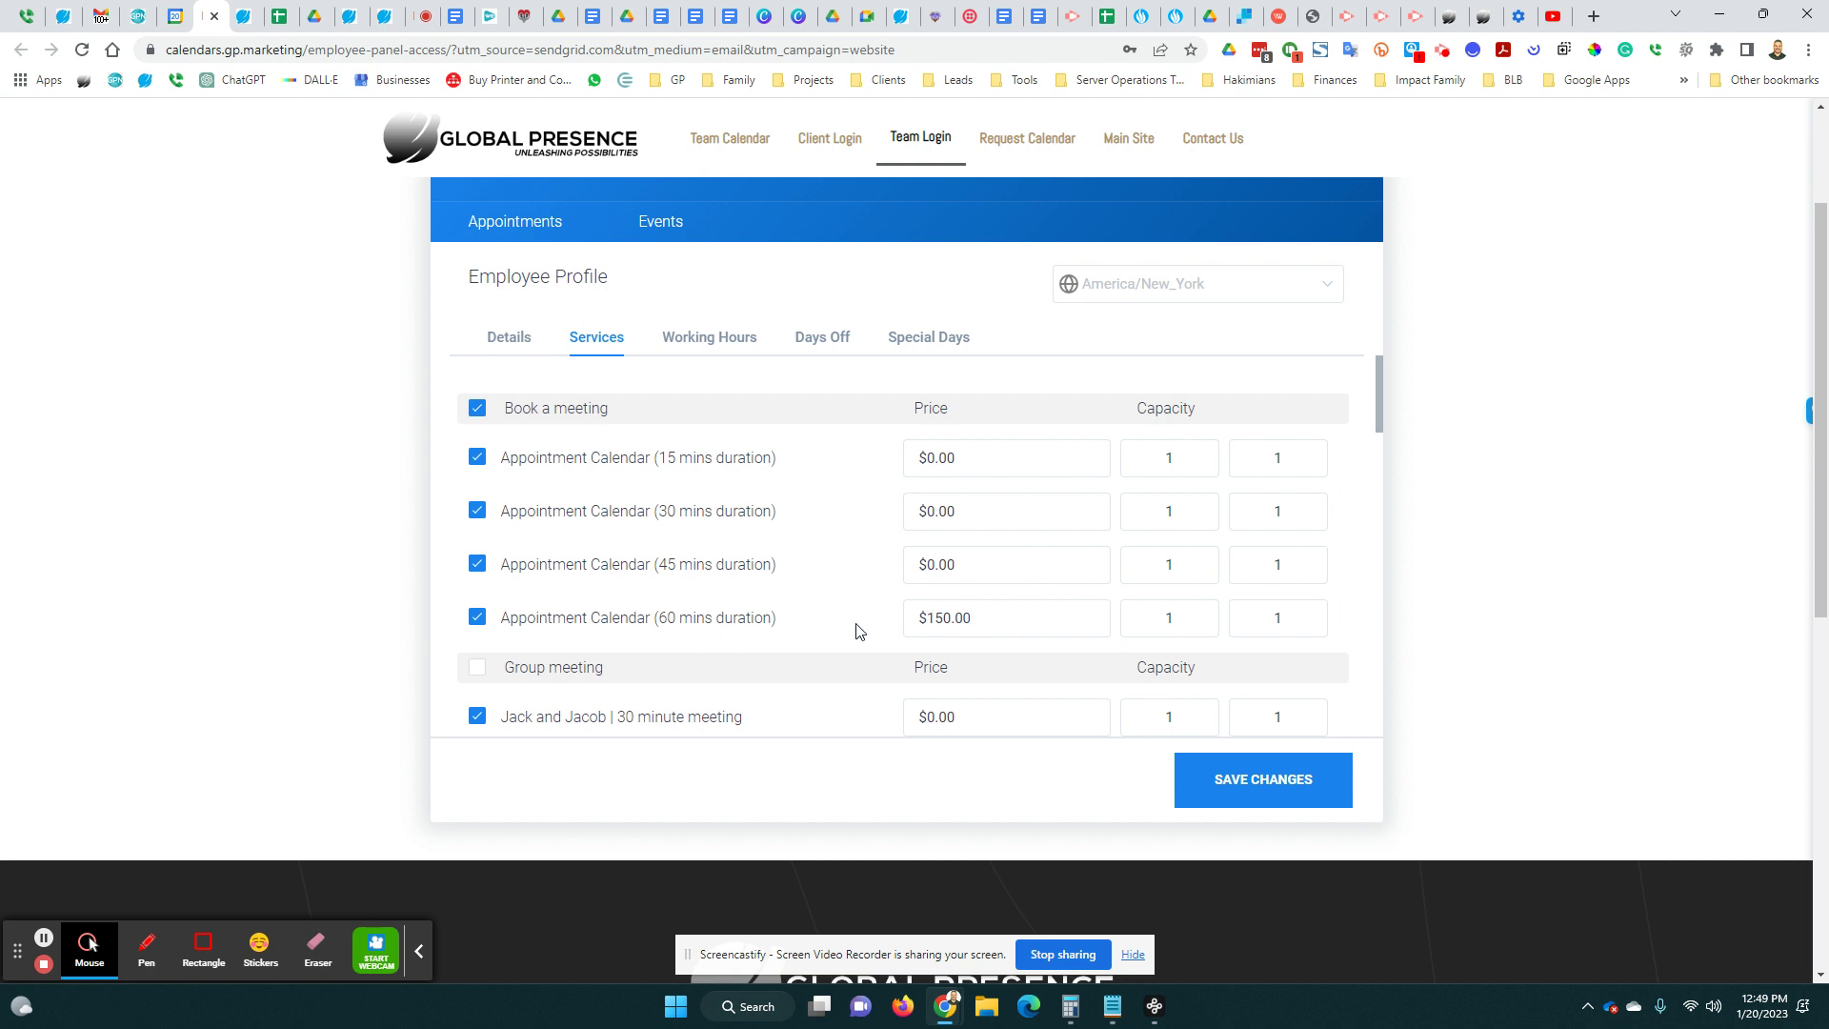
pyautogui.scroll(-4, 705, 648)
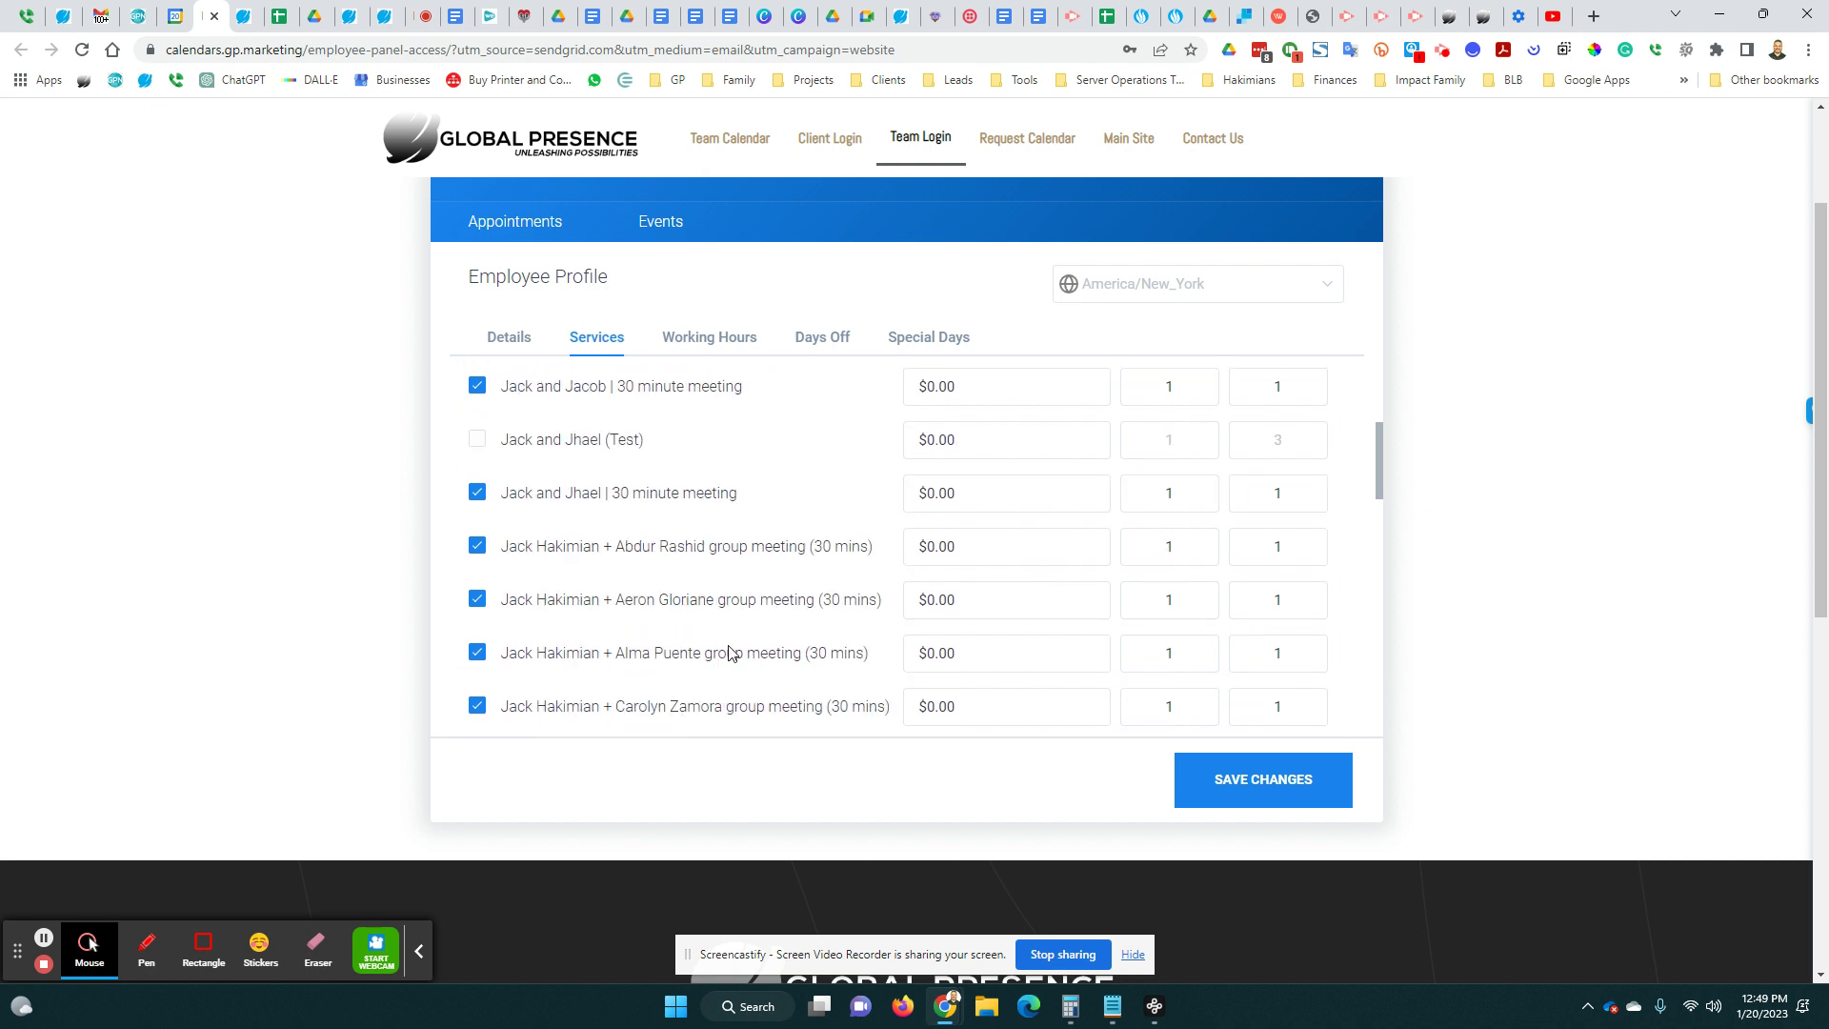
pyautogui.scroll(1, 729, 648)
pyautogui.scroll(-3, 729, 653)
pyautogui.scroll(5, 729, 652)
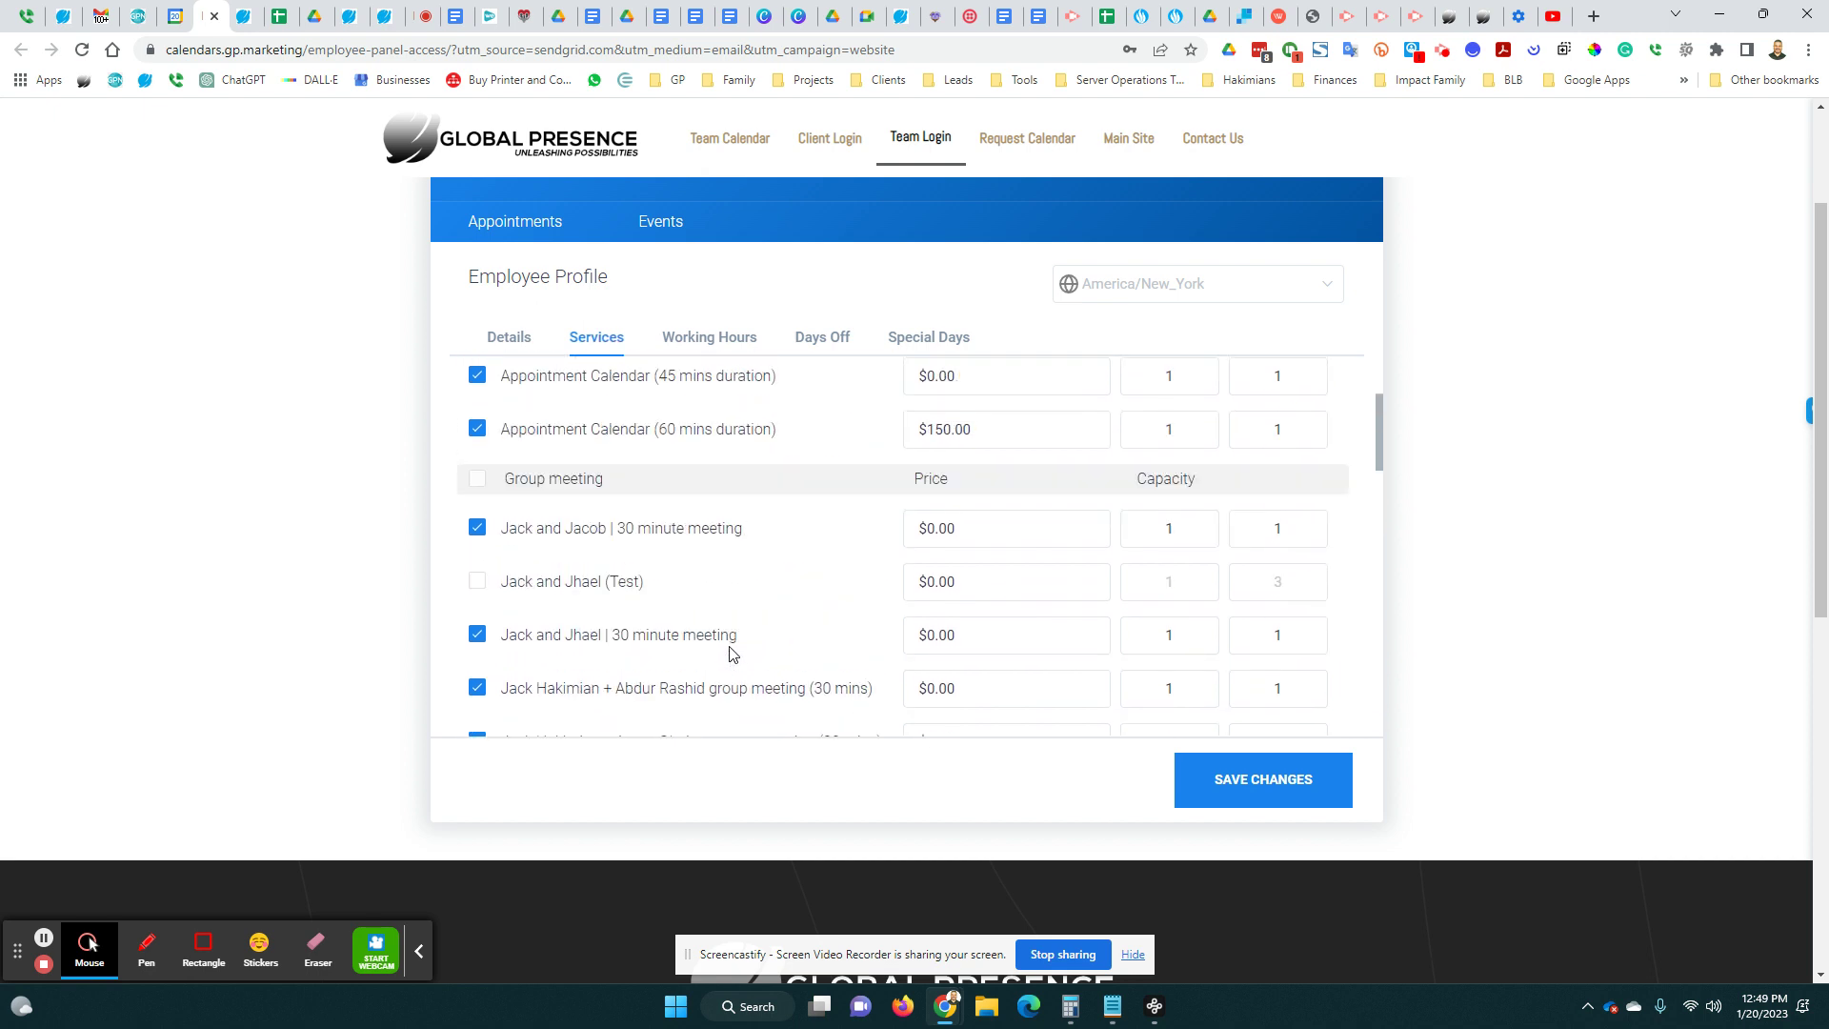
# View the profile's personal details and Google Calendar settings, and its special days
pyautogui.click(509, 339)
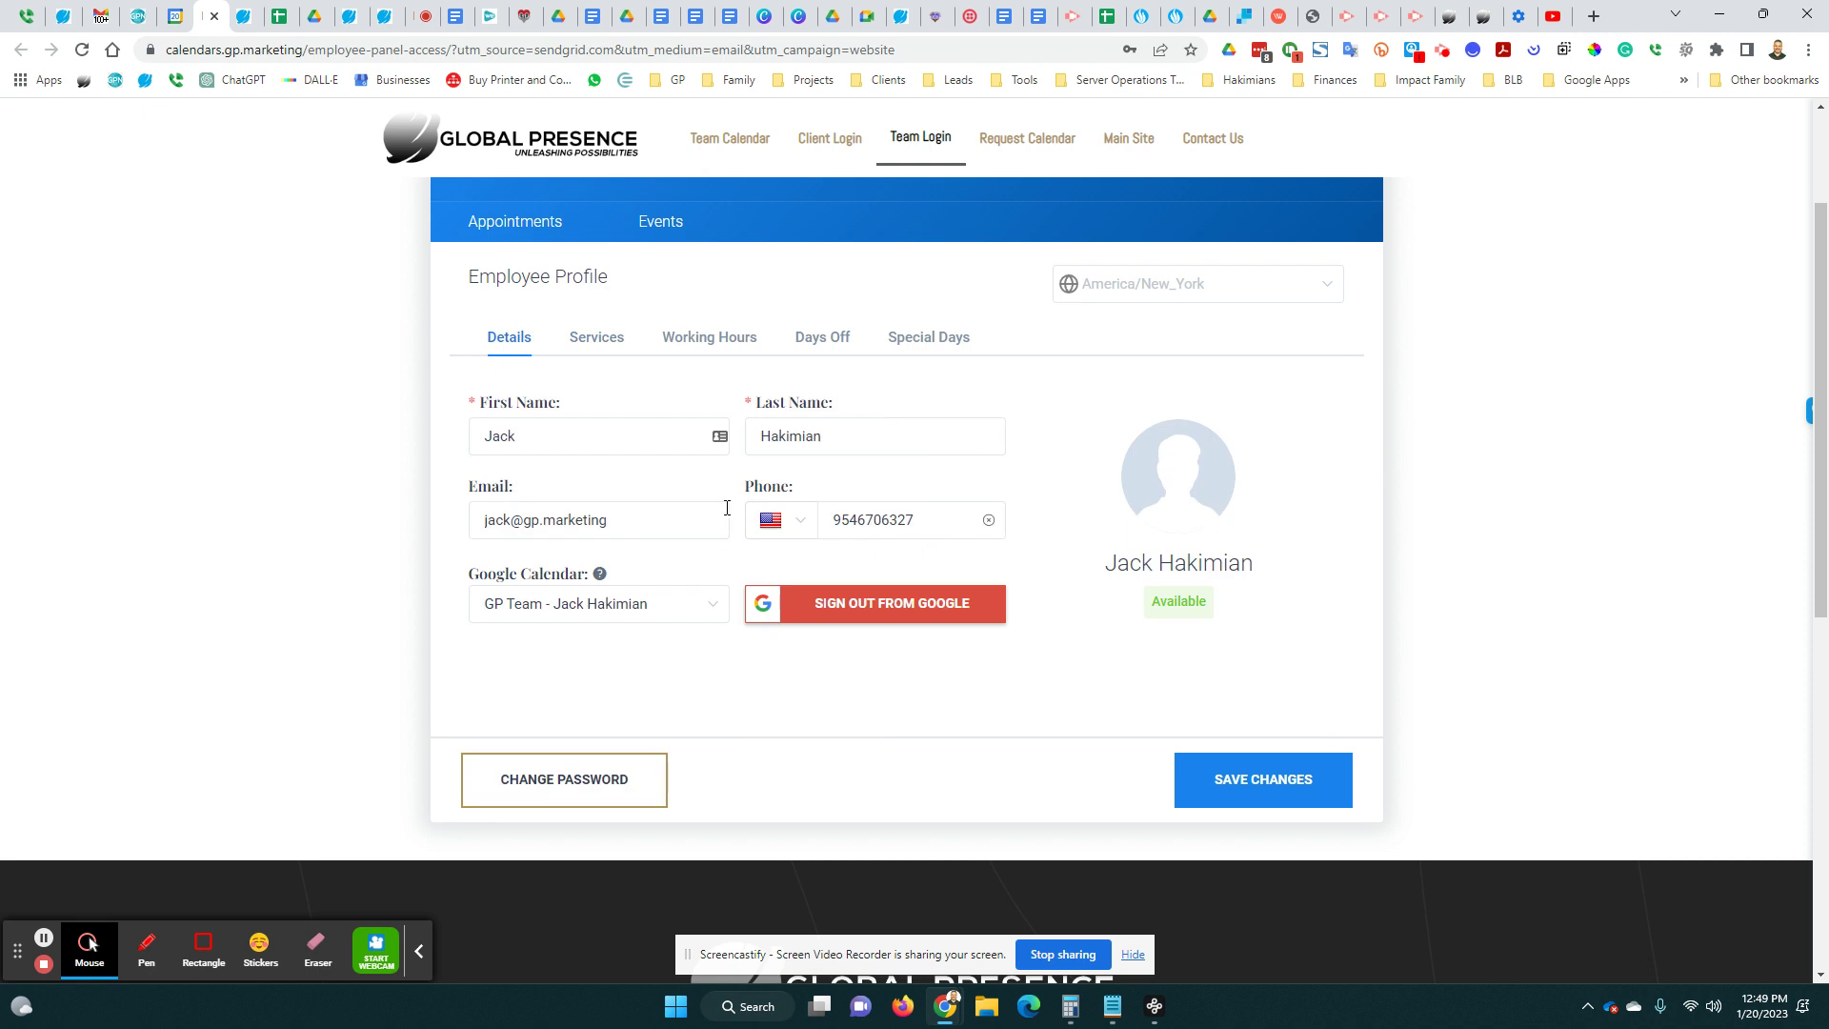
pyautogui.click(888, 341)
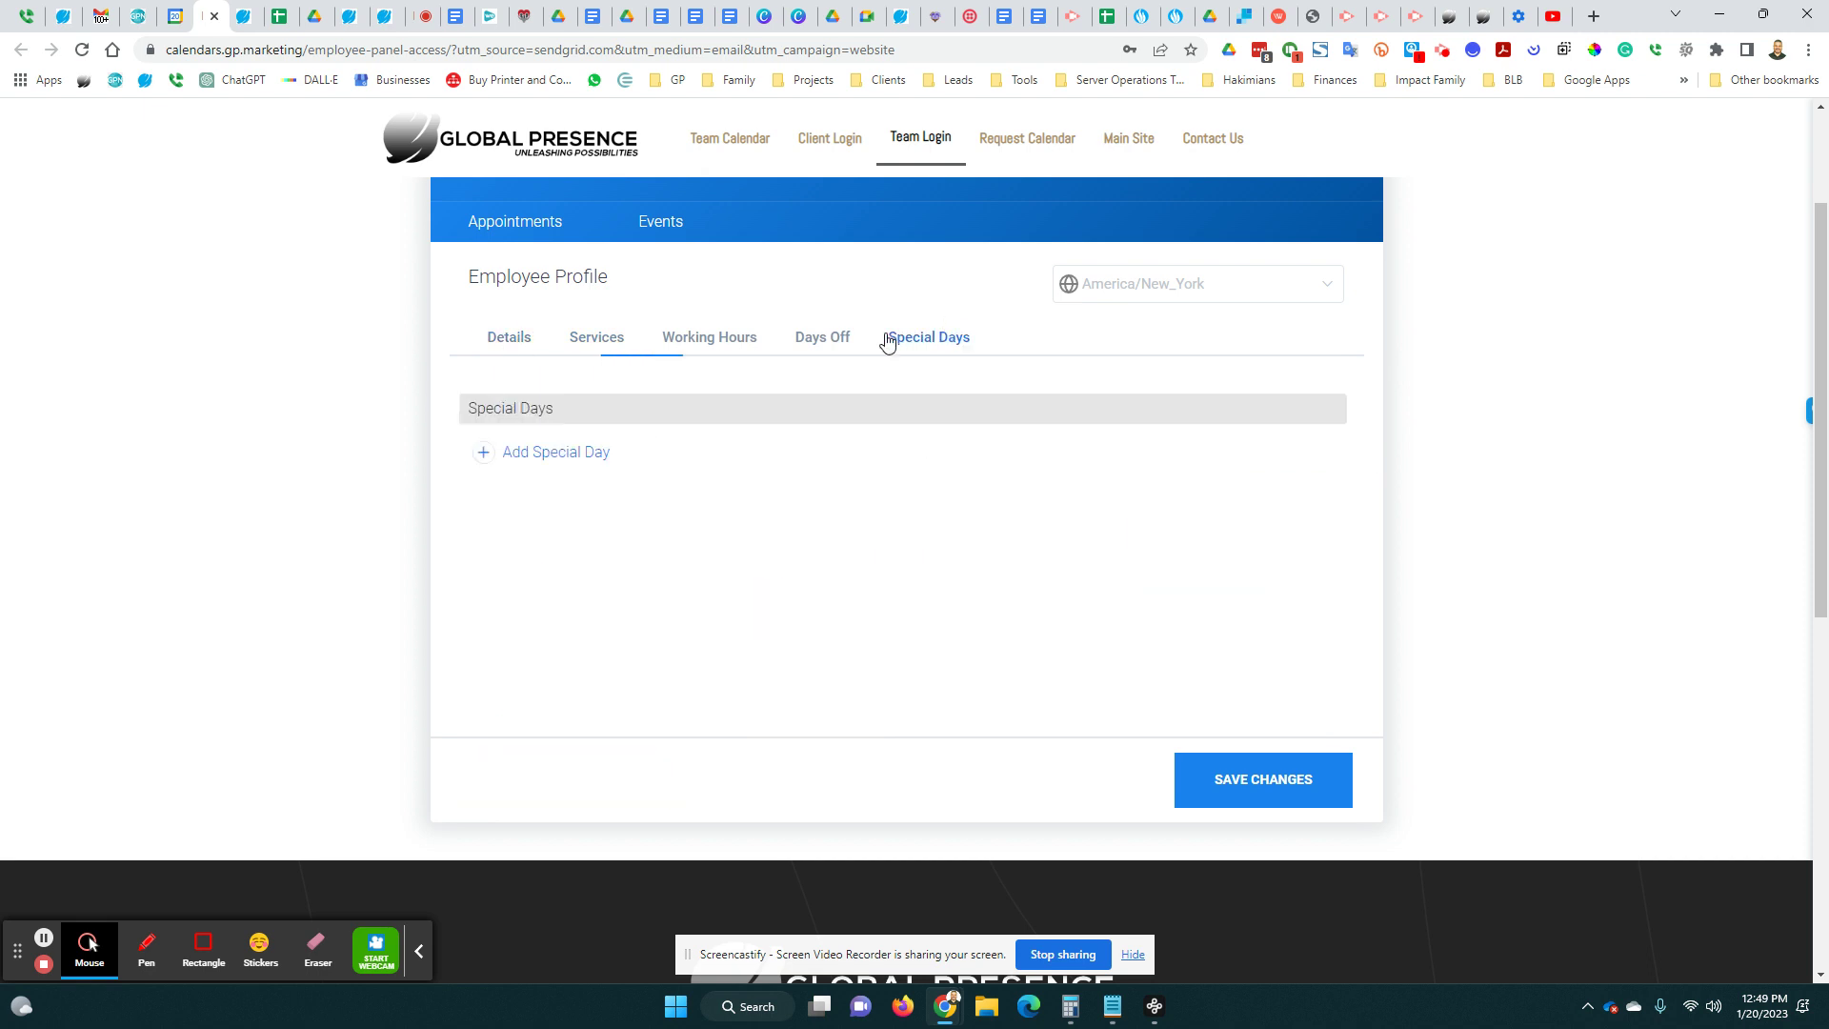
# Show the employee's events and set their date range to January 1, 2023 - January 20, 2023
pyautogui.click(664, 233)
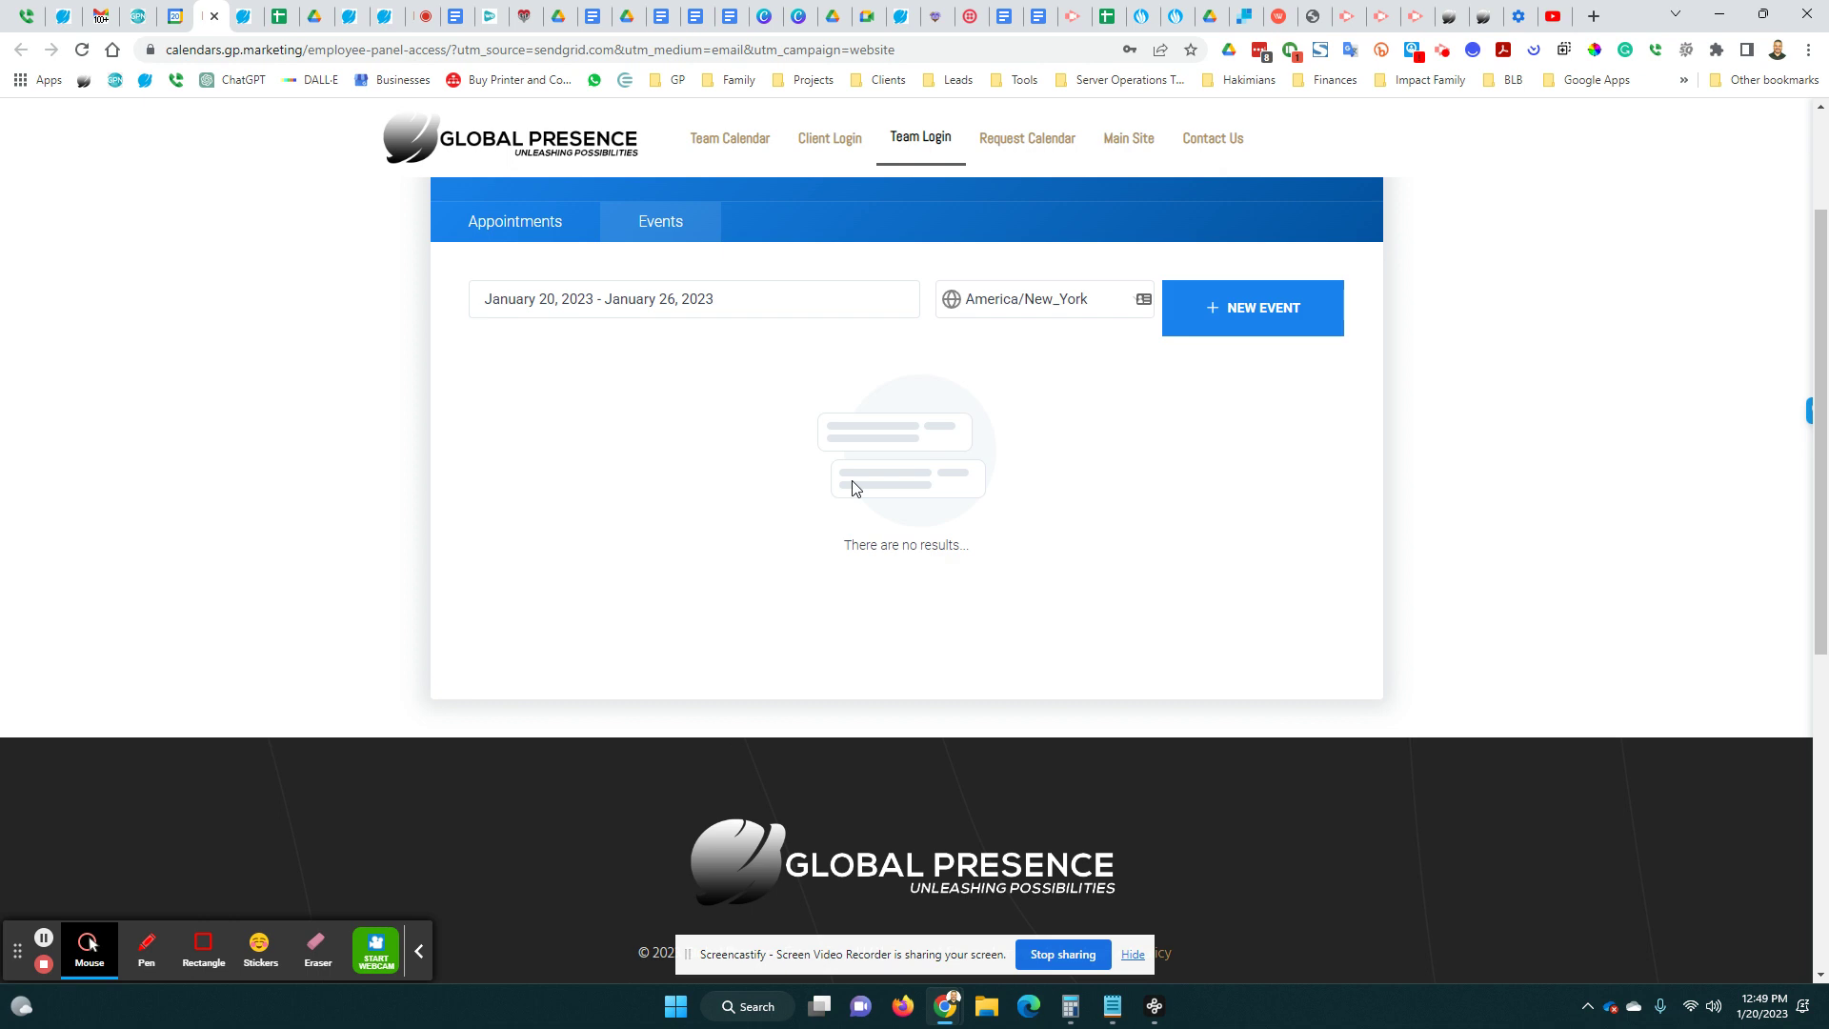
pyautogui.click(776, 306)
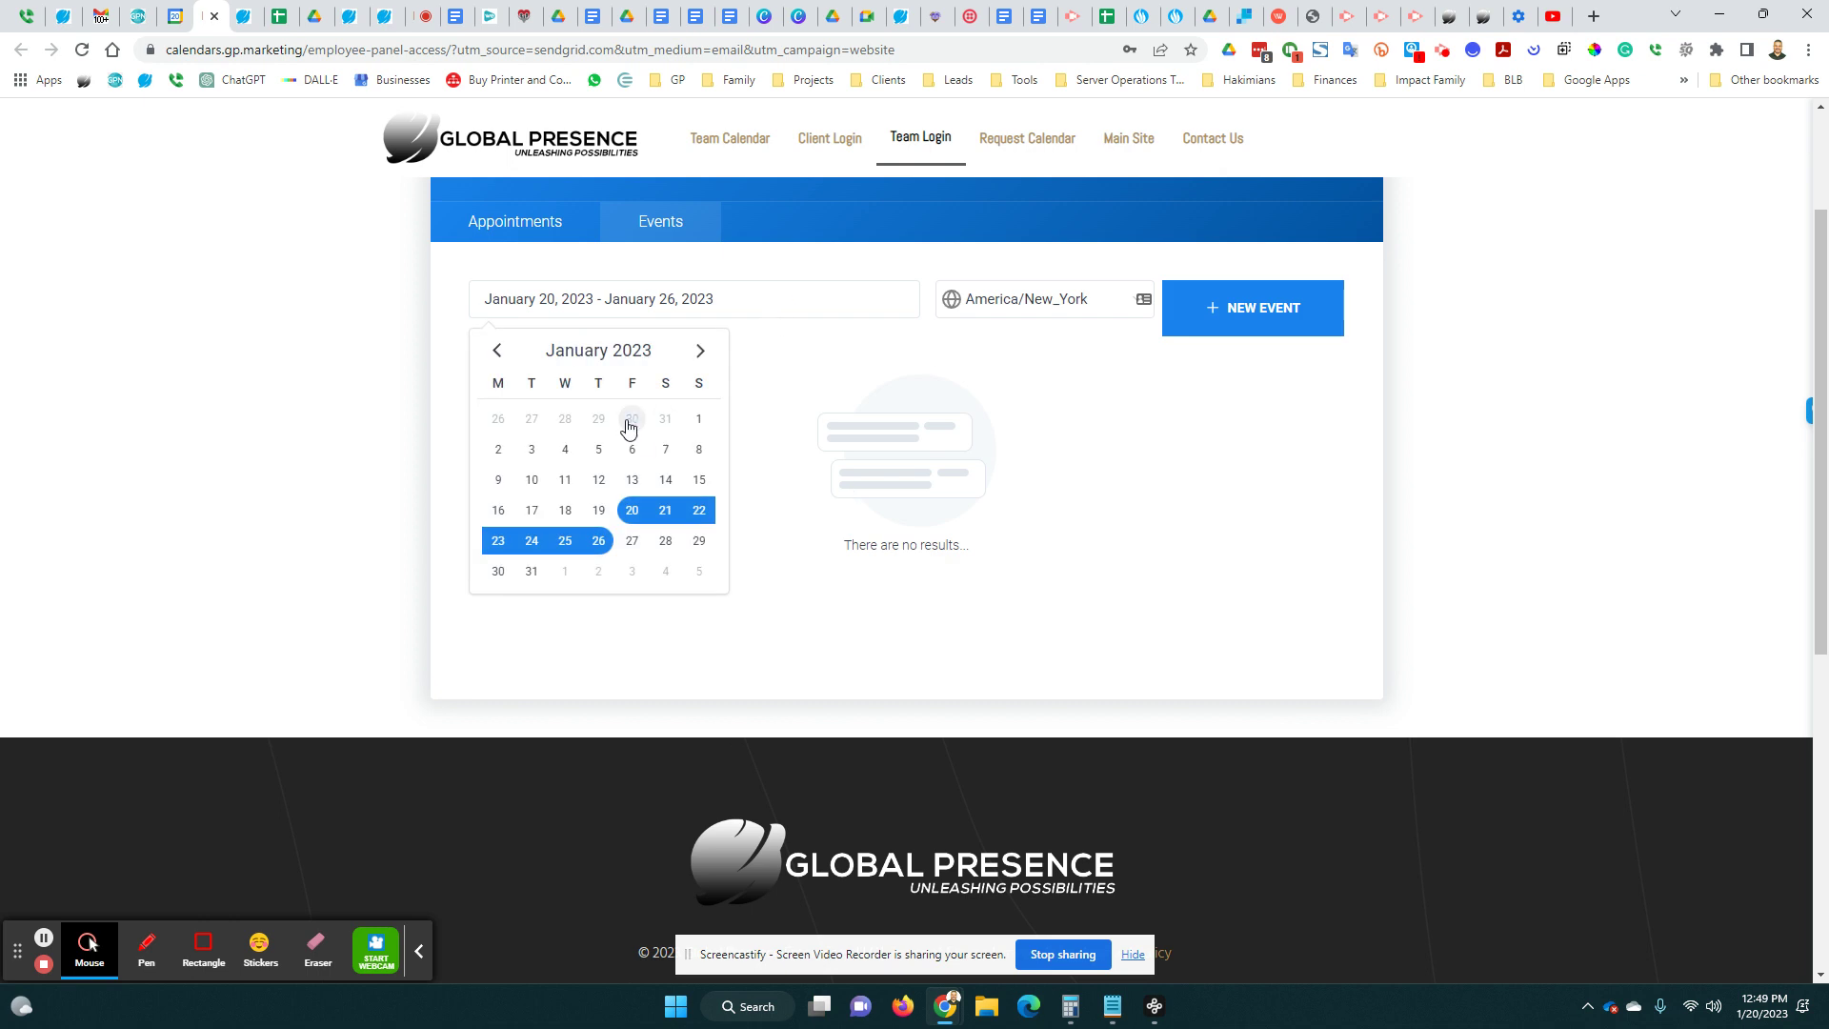
pyautogui.click(699, 419)
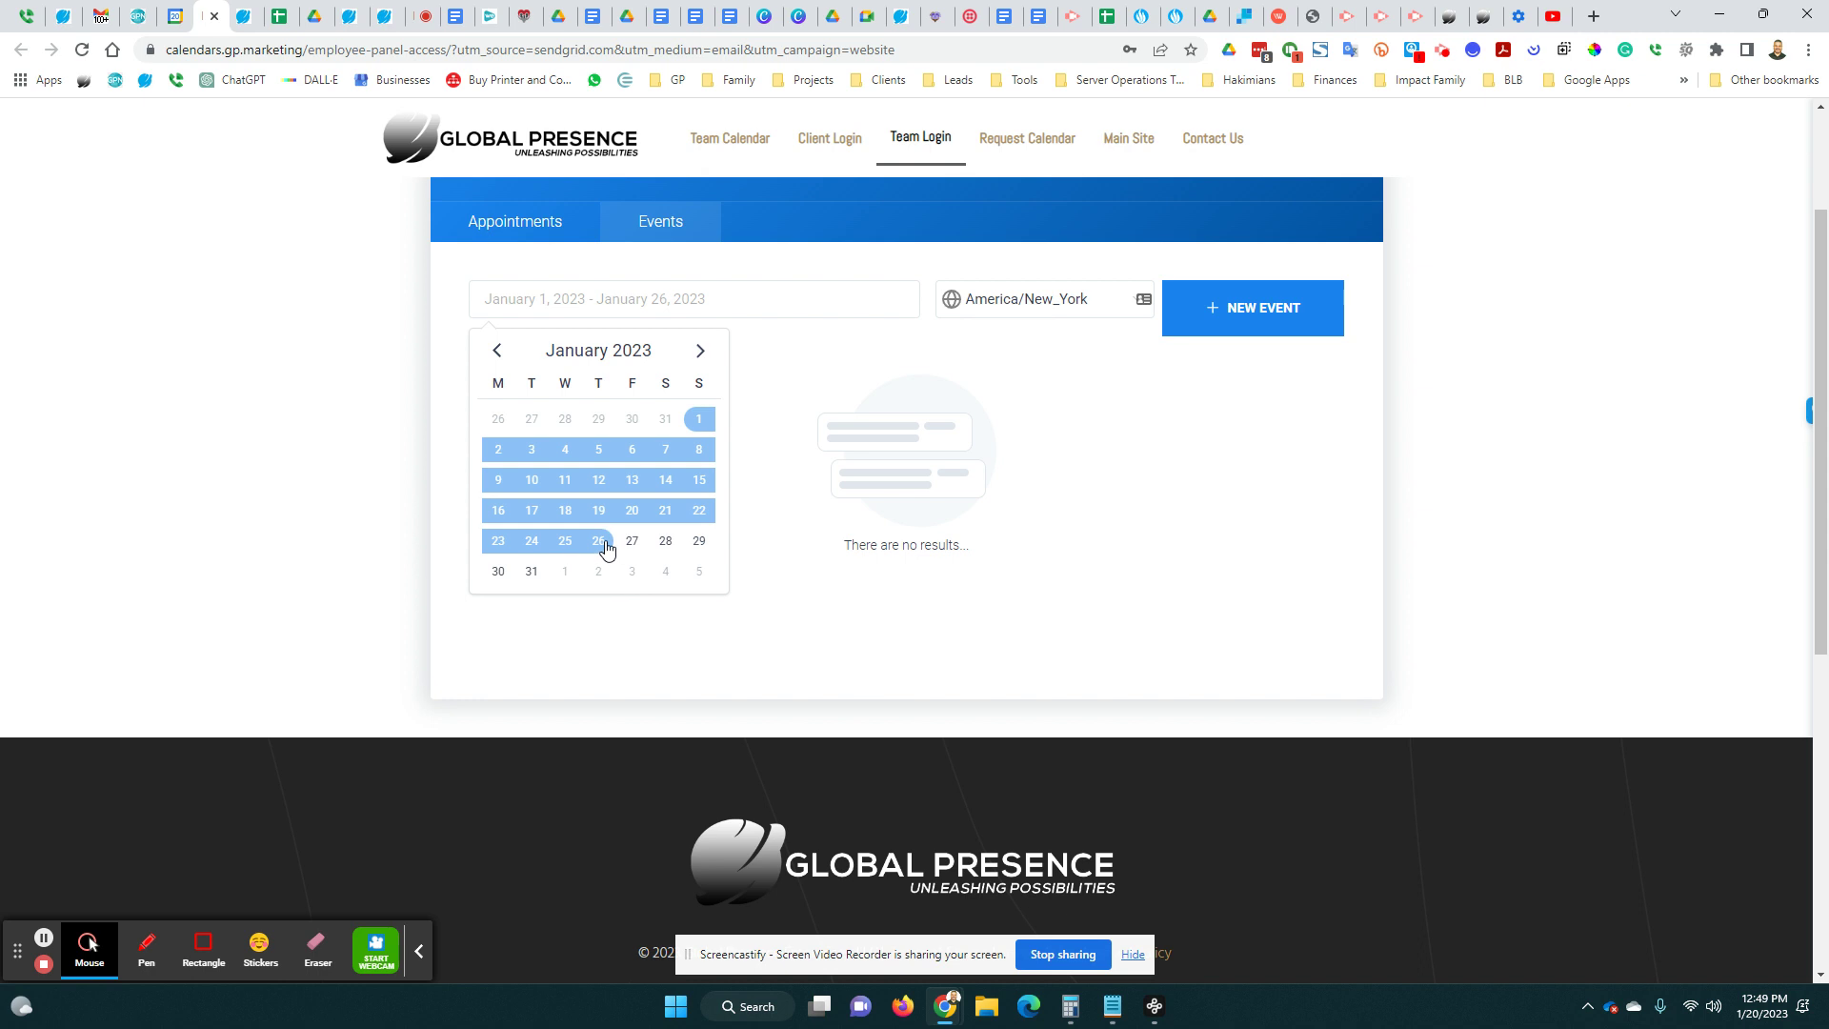
pyautogui.click(637, 512)
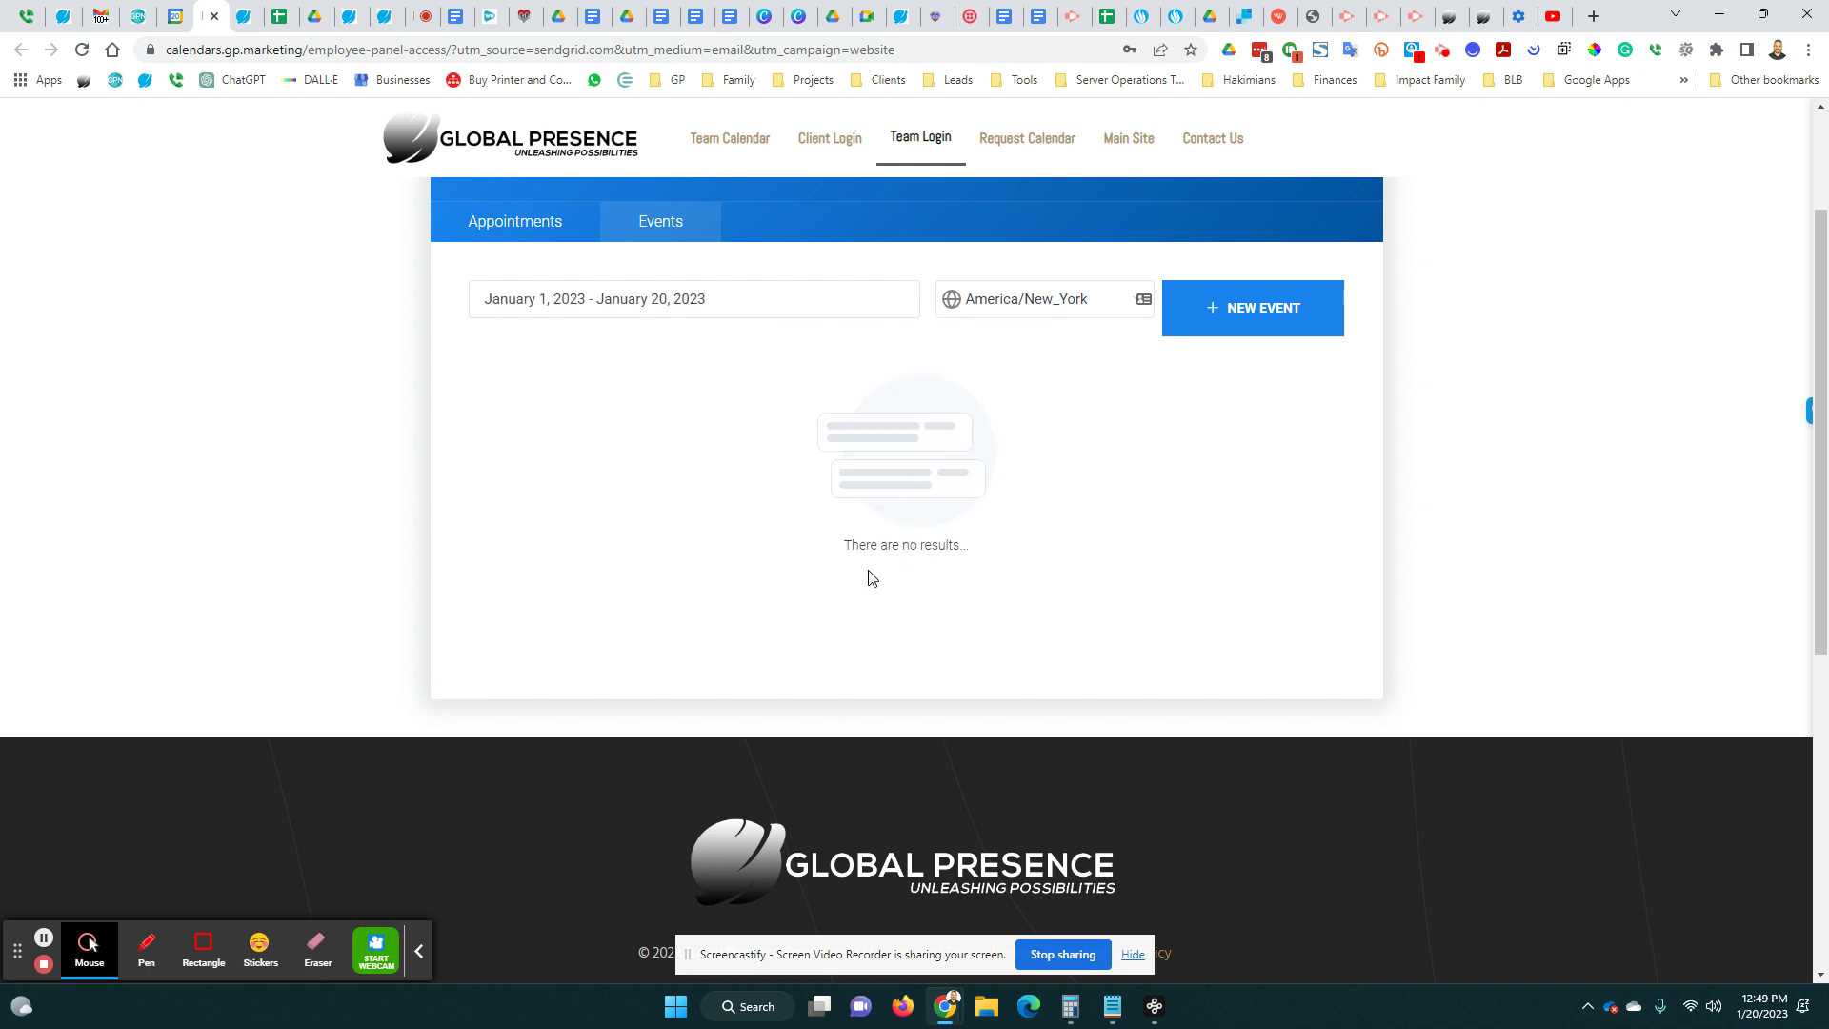
# View the time zone choices and the date range calendar of the events list, and close them without changes
pyautogui.click(1022, 310)
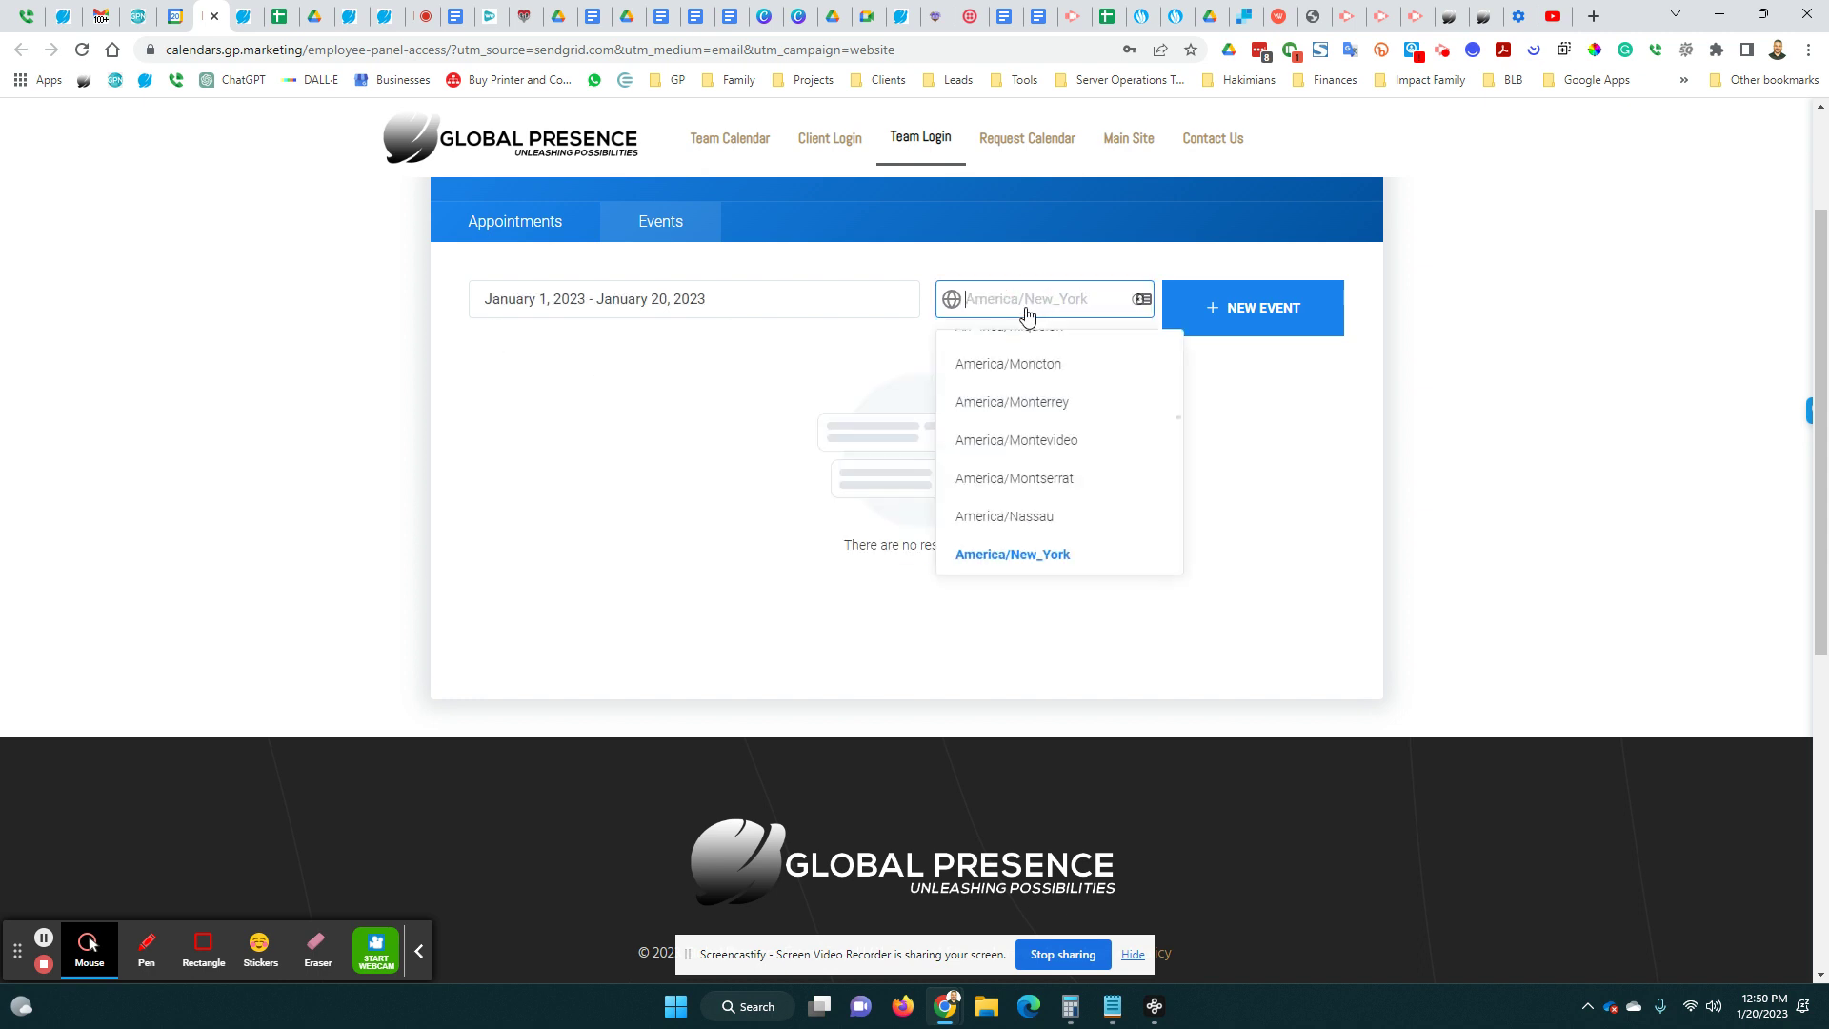
pyautogui.click(787, 546)
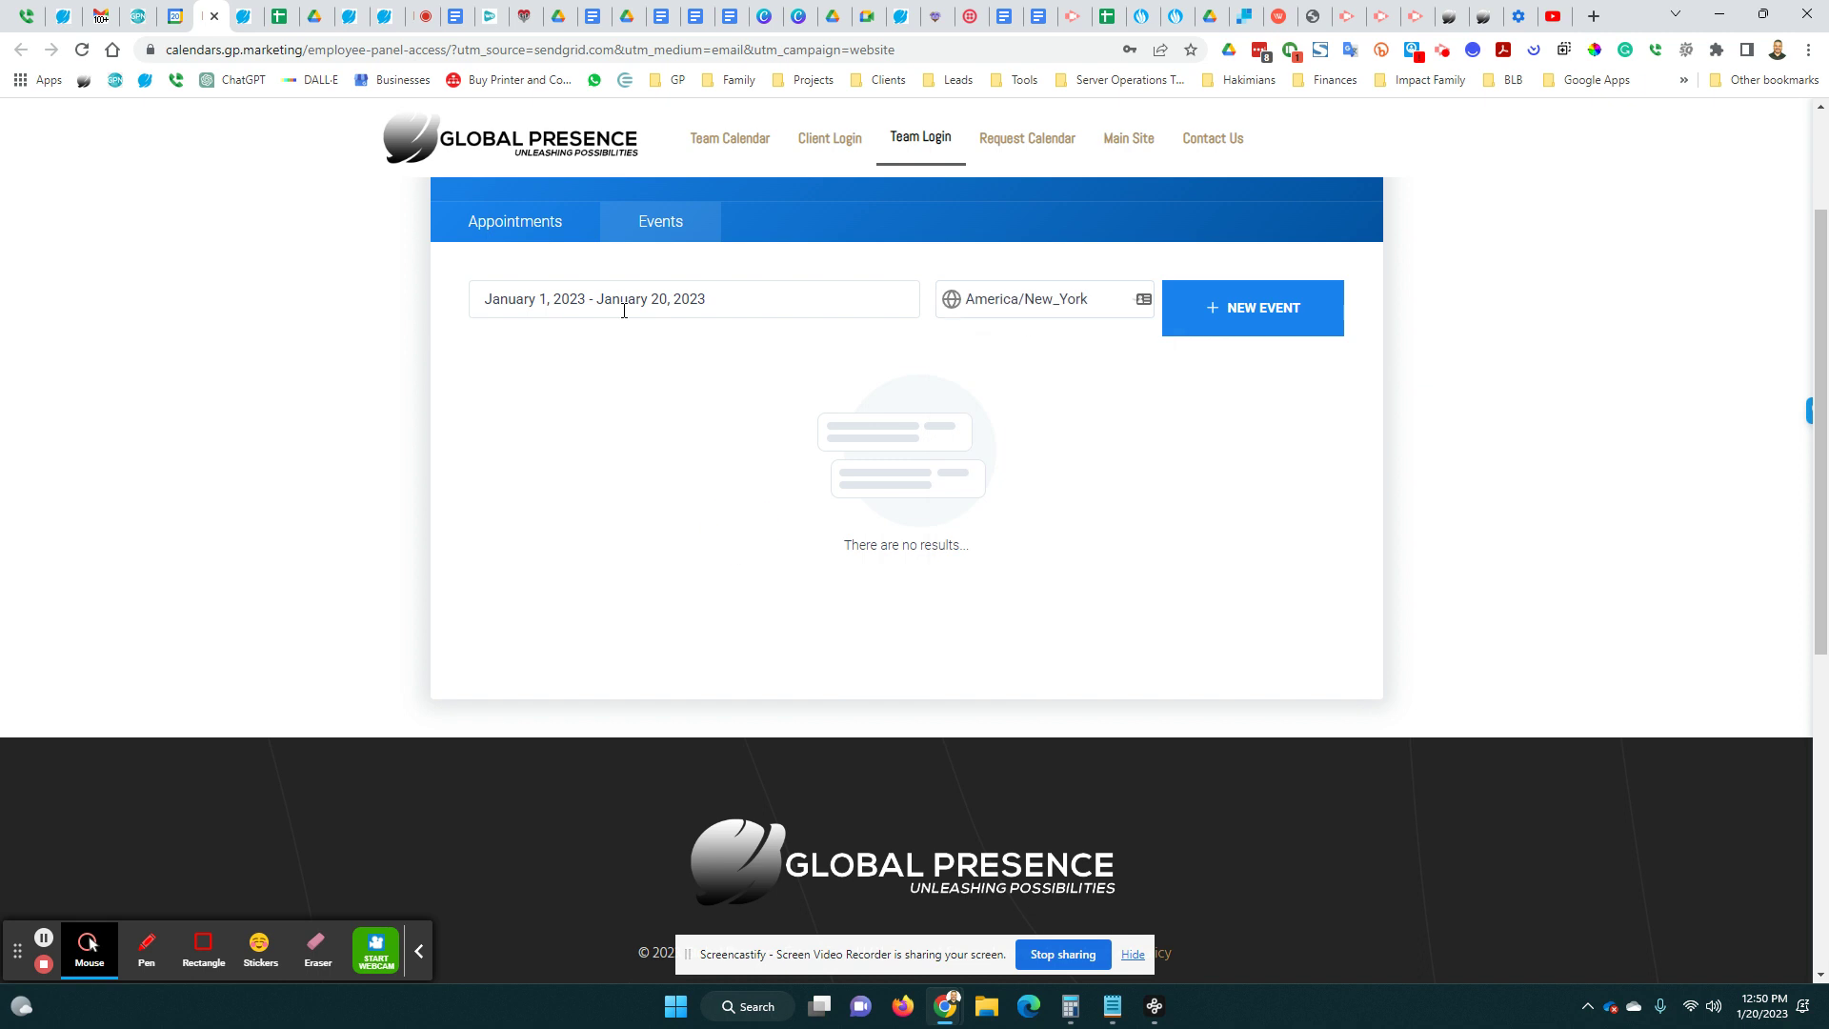
pyautogui.click(680, 305)
pyautogui.click(881, 400)
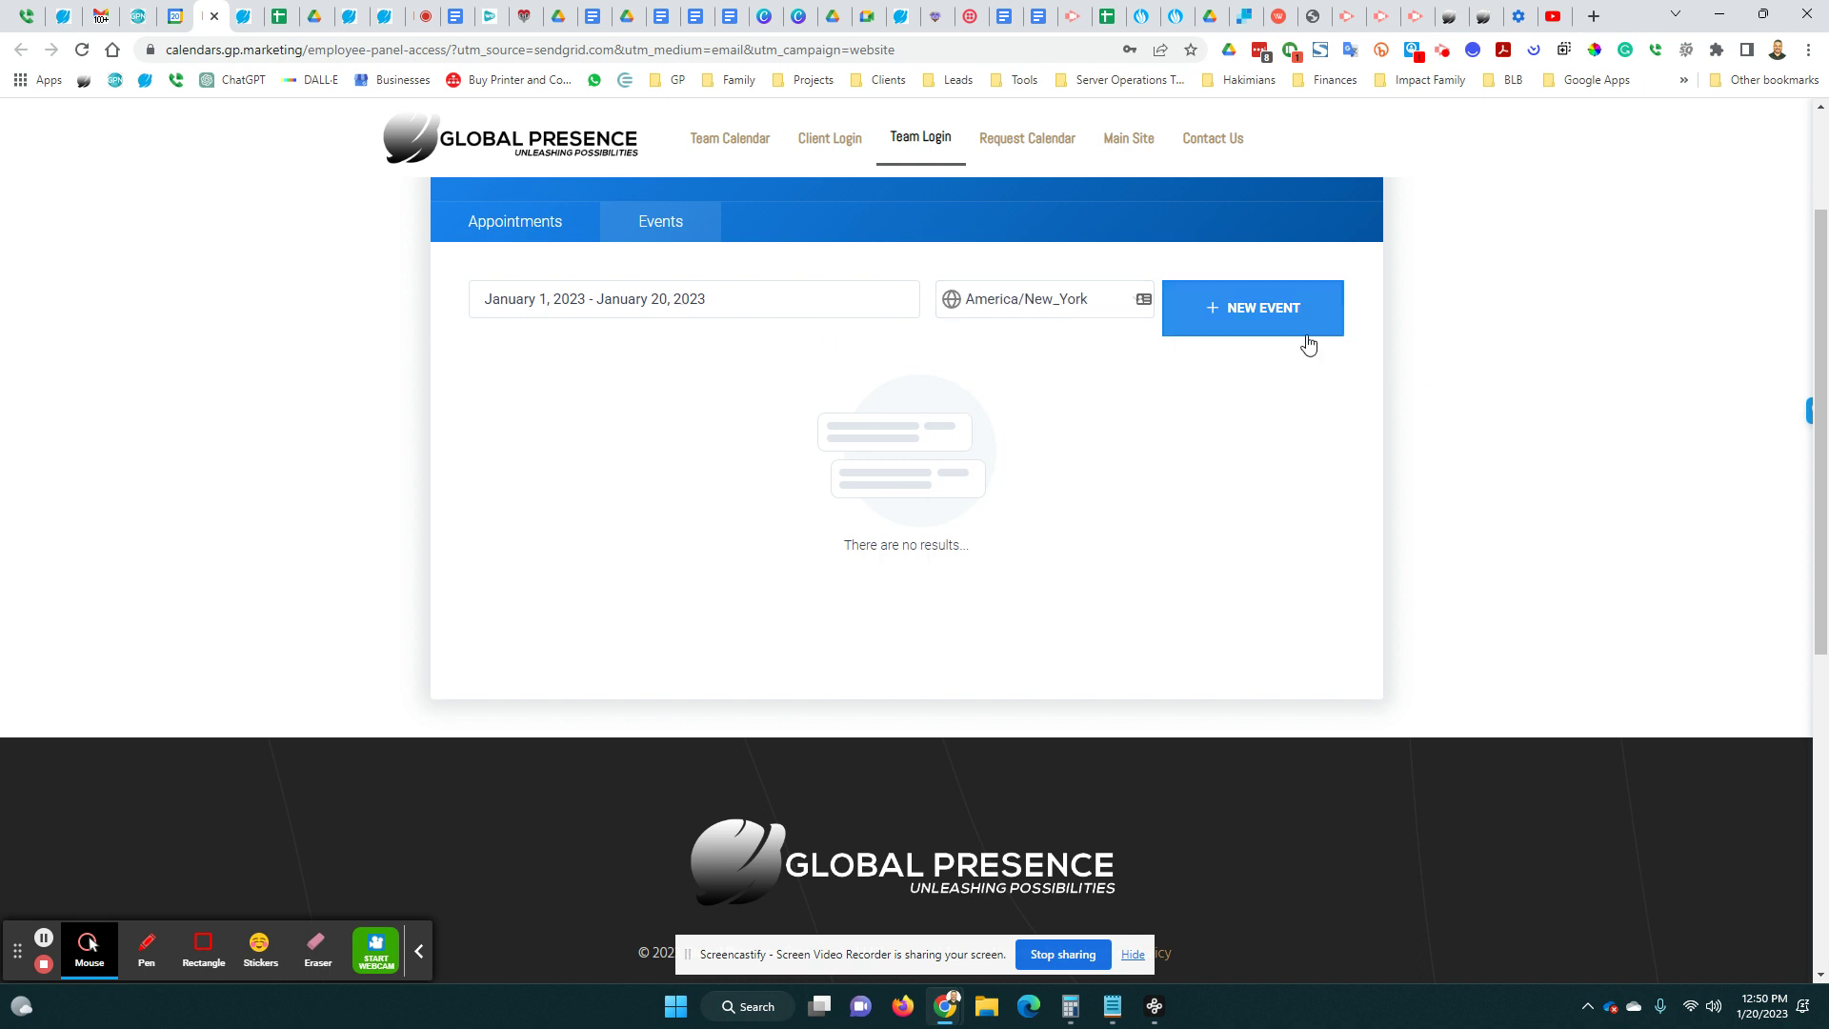
# Show the appointments list and open the January 19, 2:00 pm appointment for editing
pyautogui.click(529, 236)
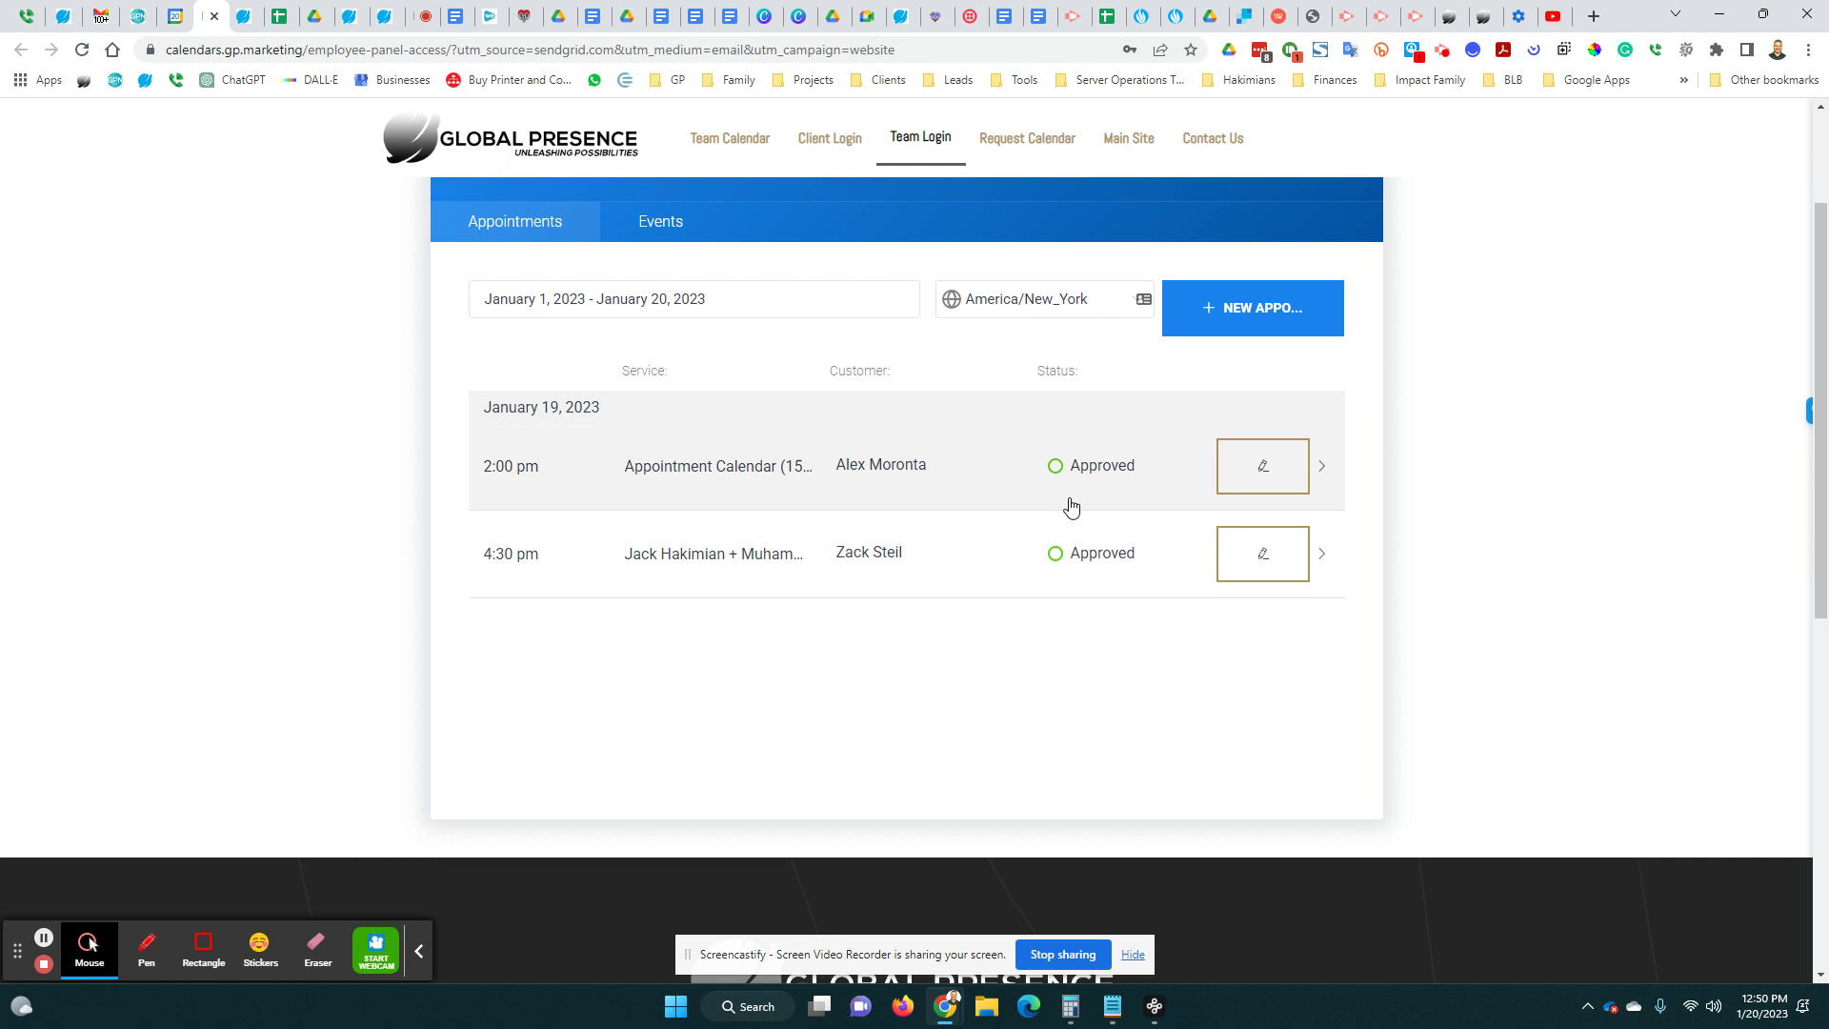
pyautogui.click(1264, 484)
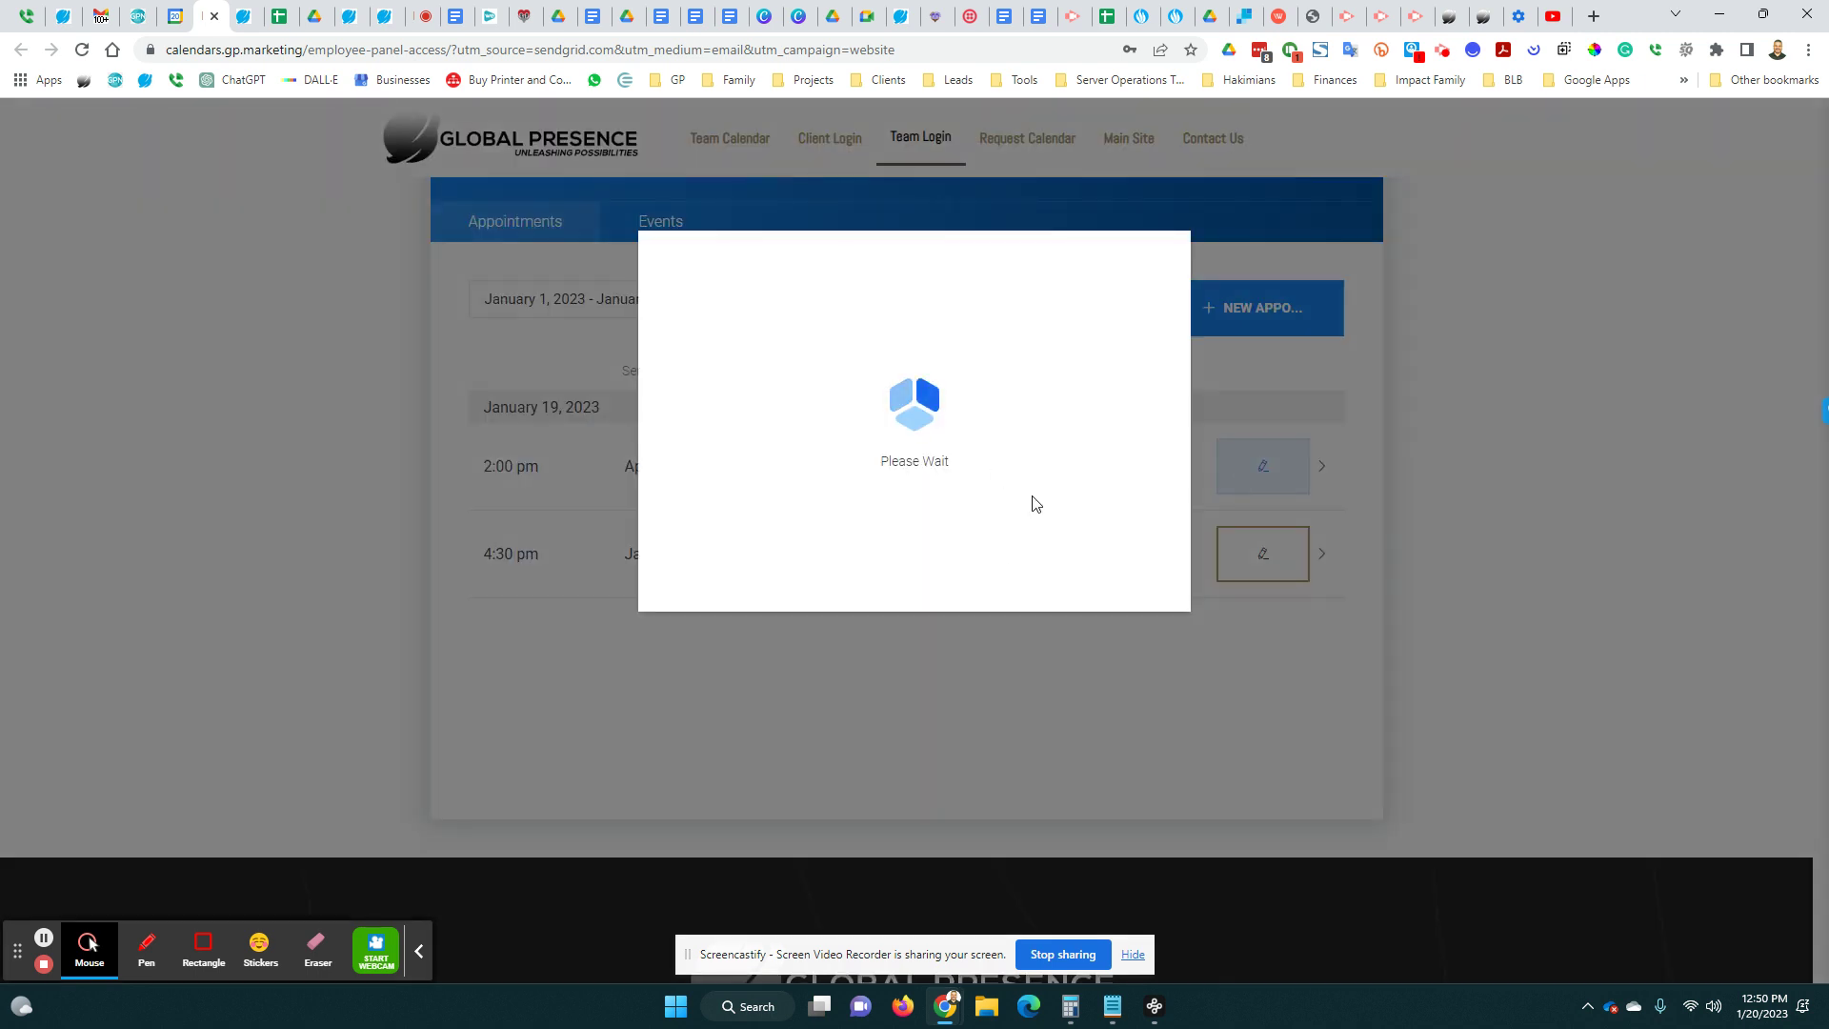